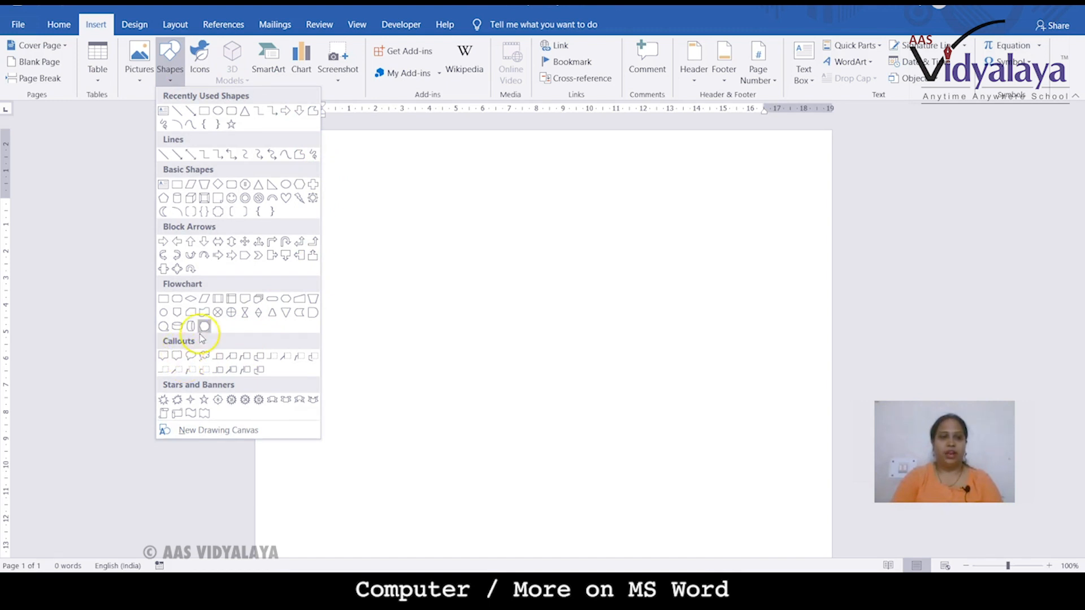
- Draw a hollow circle (donut) shape about 11.75 cm tall in the middle of the blank page
{"action": "left_click", "coordinate": [244, 198]}
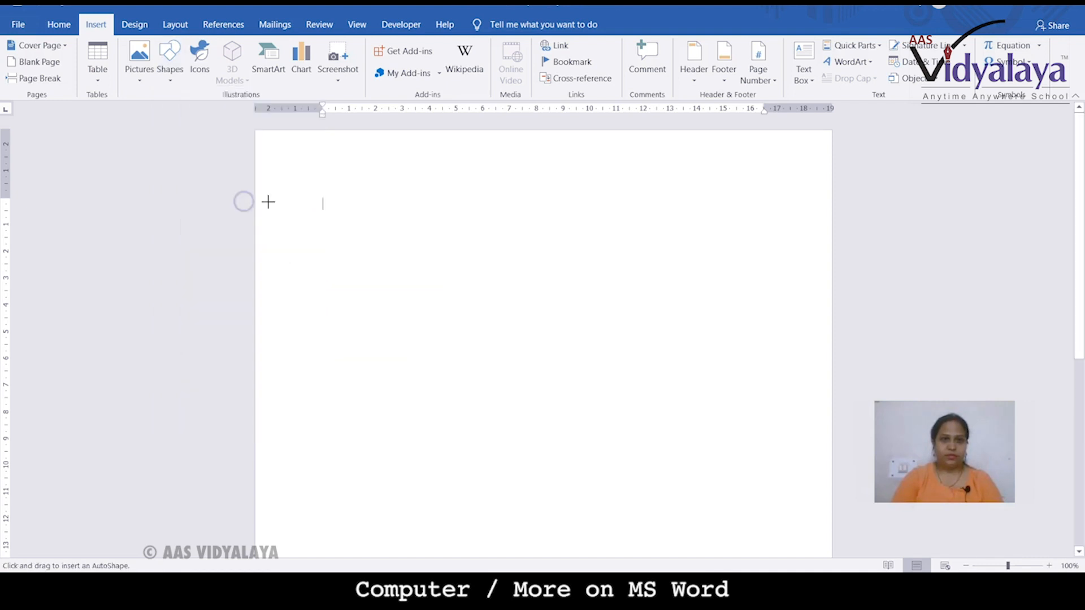
{"action": "left_click_drag", "start_coordinate": [374, 199], "coordinate": [676, 513]}
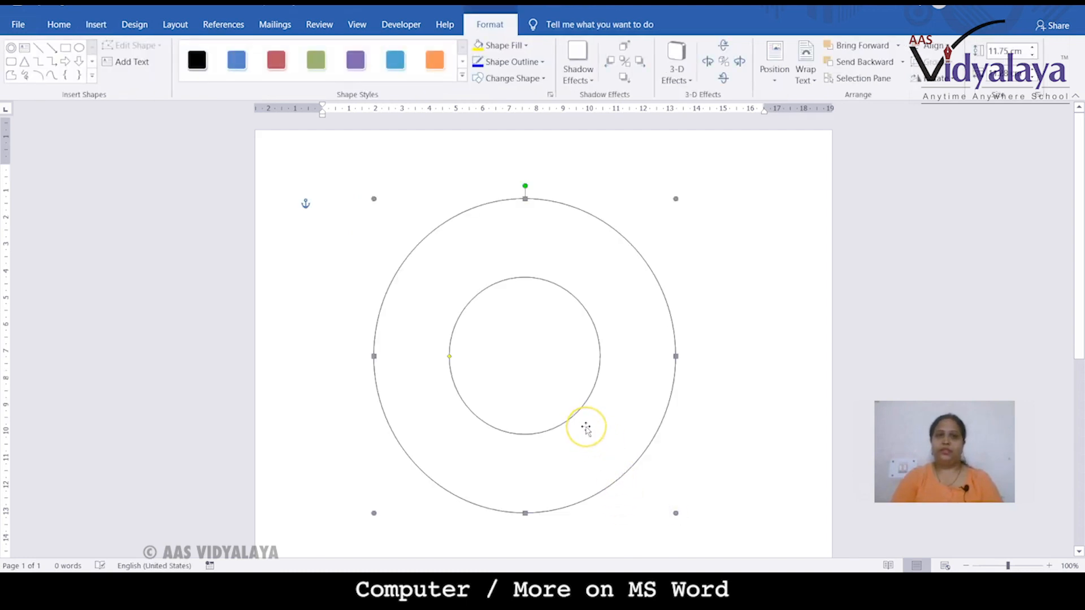
{"action": "scroll", "coordinate": [584, 426], "scroll_direction": "down", "scroll_amount": 2}
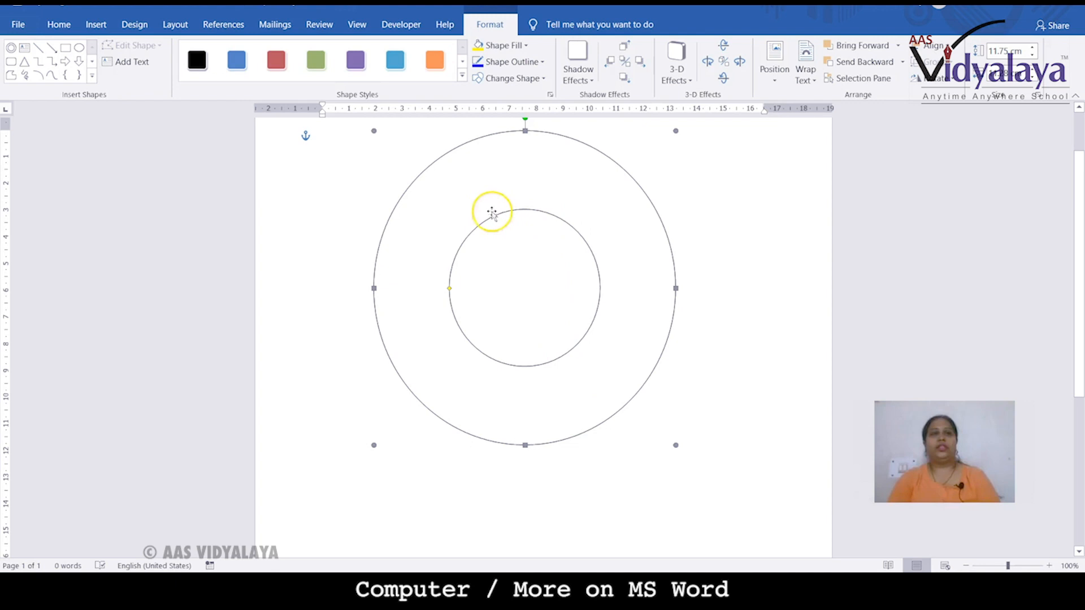
{"action": "right_click", "coordinate": [455, 184]}
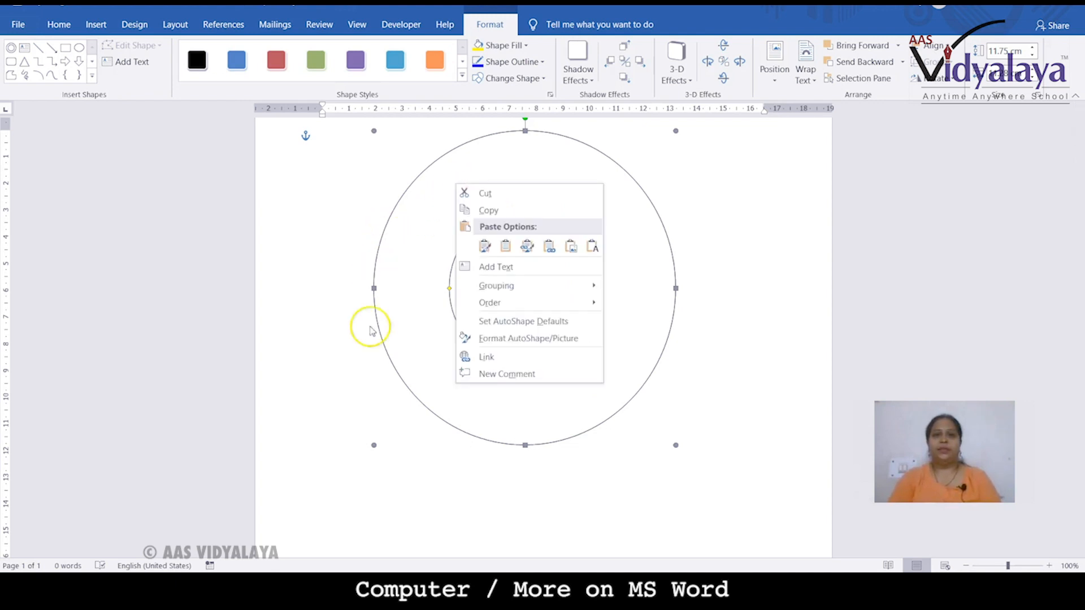
{"action": "left_click", "coordinate": [389, 276]}
{"action": "left_click", "coordinate": [795, 290]}
{"action": "left_click", "coordinate": [598, 301]}
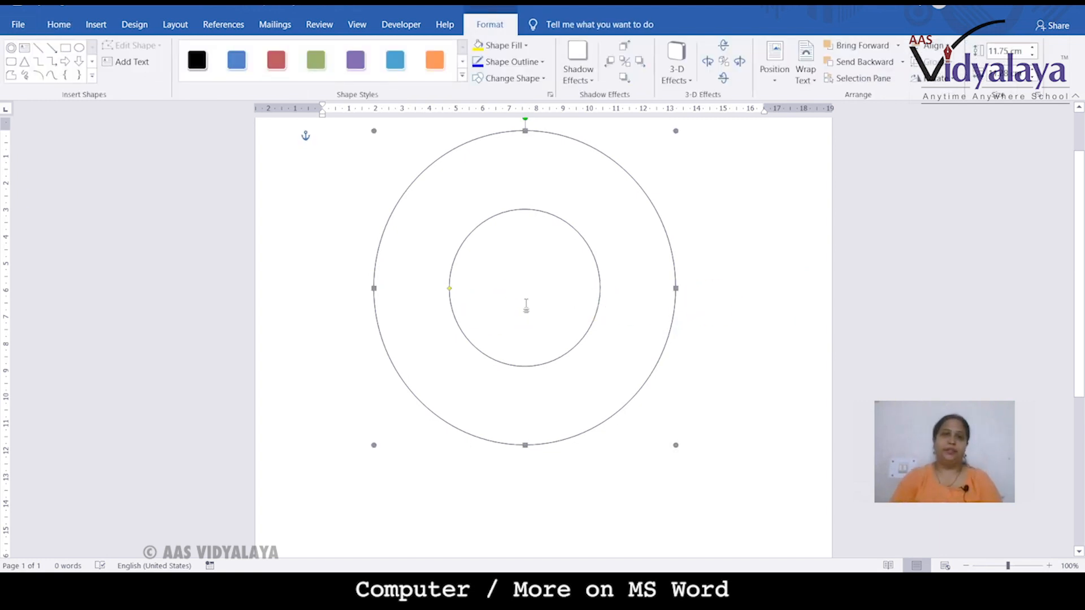
{"action": "left_click", "coordinate": [773, 177]}
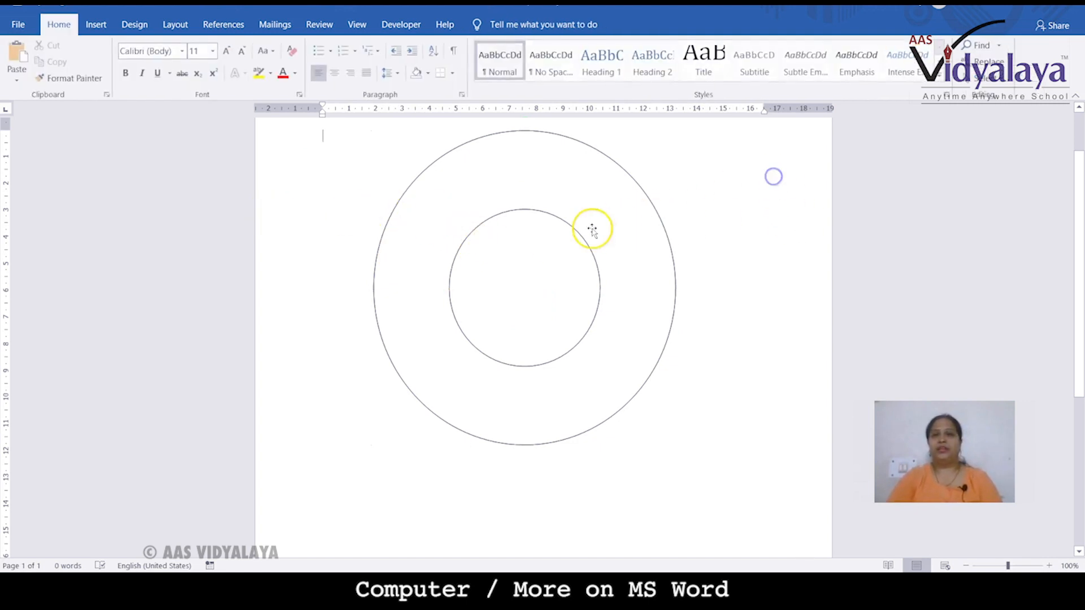
{"action": "left_click", "coordinate": [495, 217]}
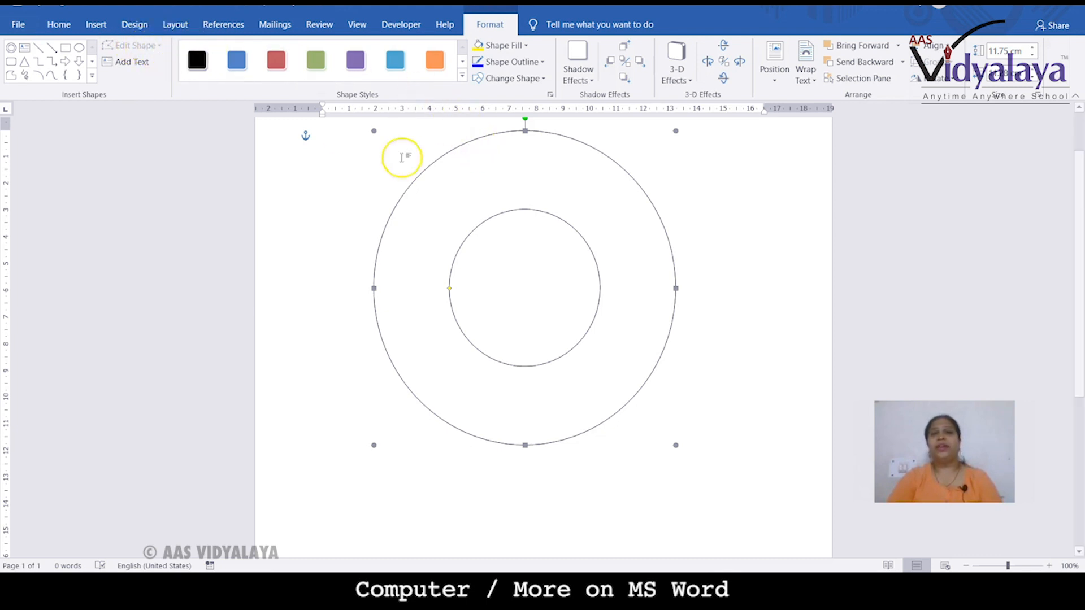
{"action": "scroll", "coordinate": [339, 160], "scroll_direction": "up", "scroll_amount": 1}
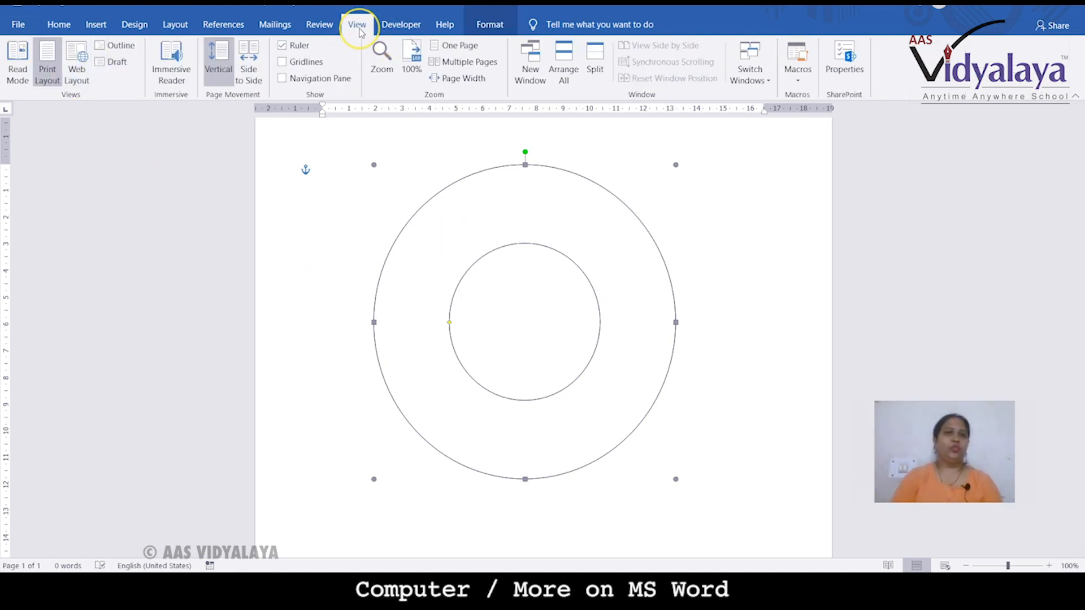
{"action": "left_click", "coordinate": [531, 73]}
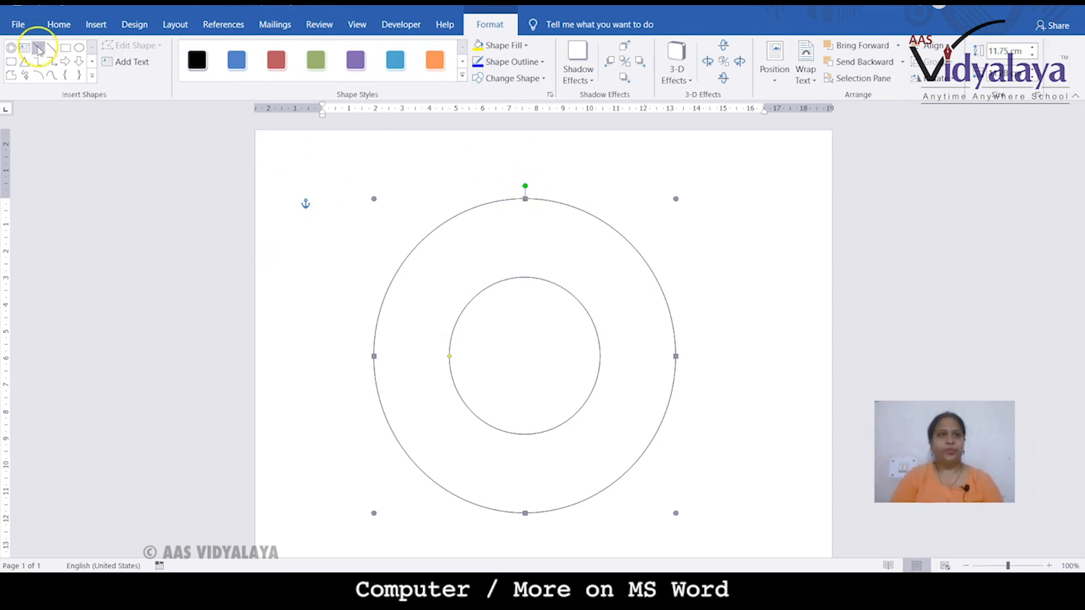
- Save the document as a Word document named logo in the Documents folder
{"action": "left_click", "coordinate": [18, 24]}
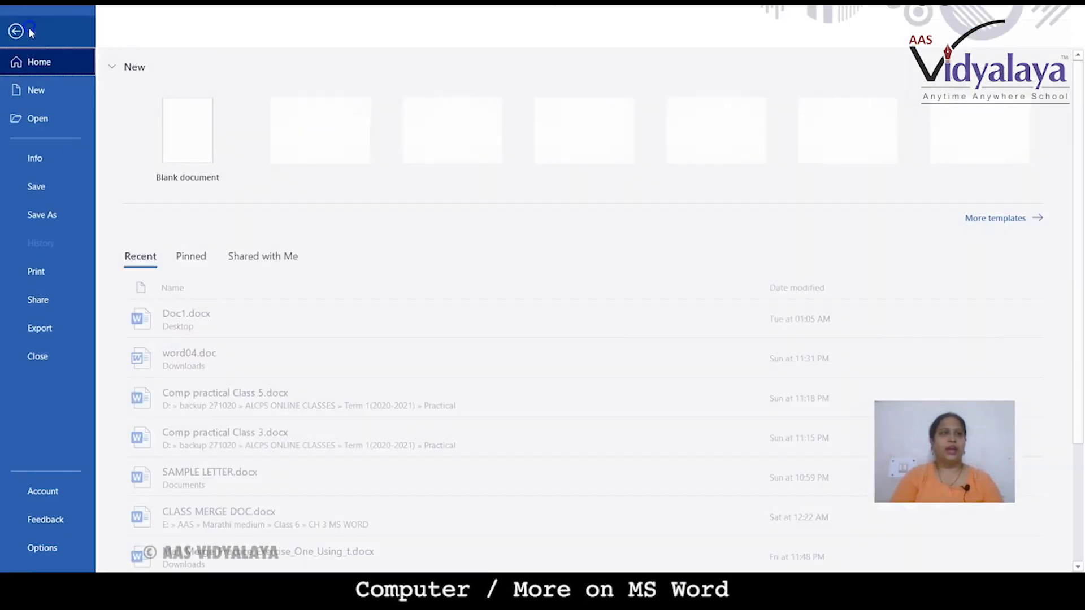
{"action": "left_click", "coordinate": [36, 188]}
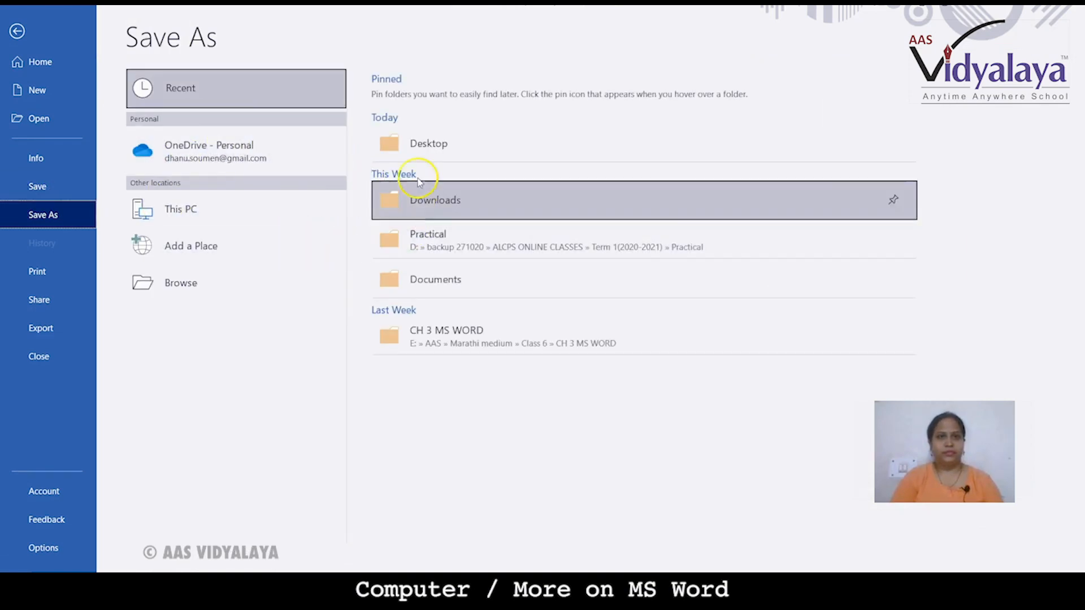
{"action": "left_click", "coordinate": [416, 279]}
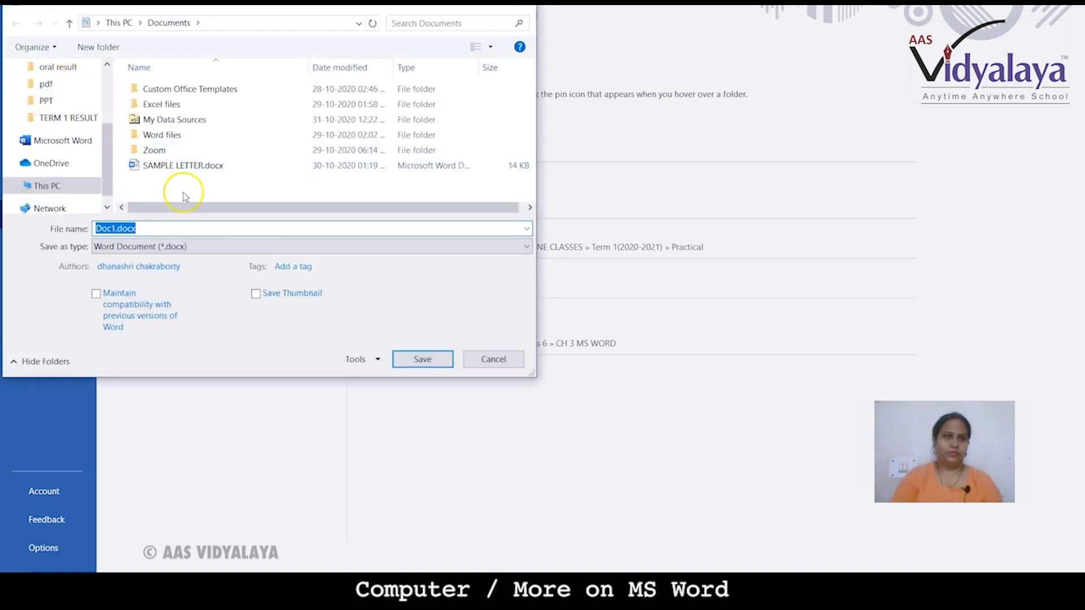
{"action": "key", "text": "BackSpace"}
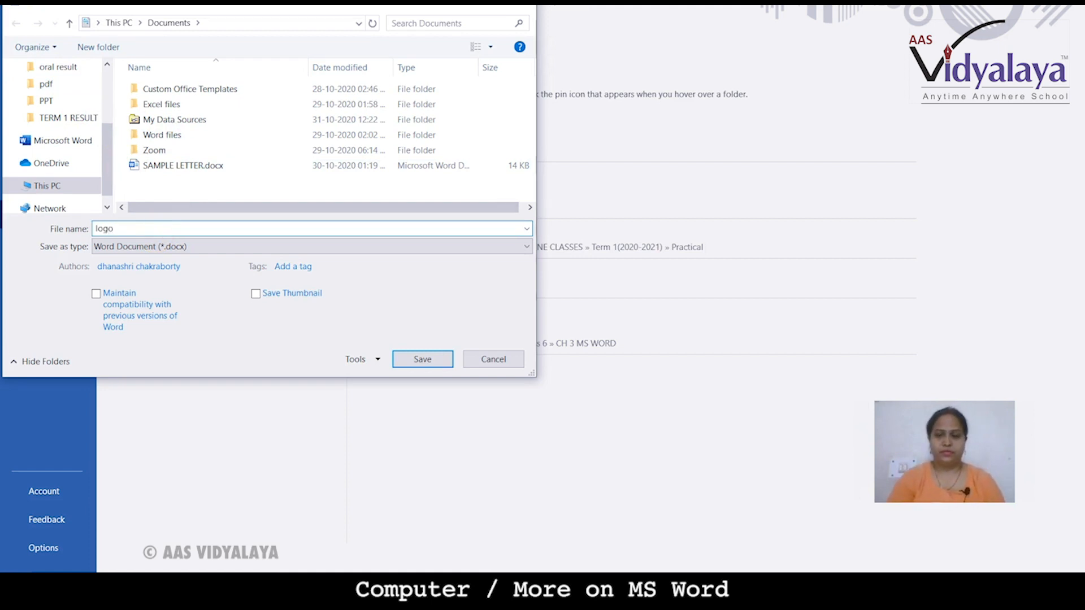
{"action": "key", "text": "Return"}
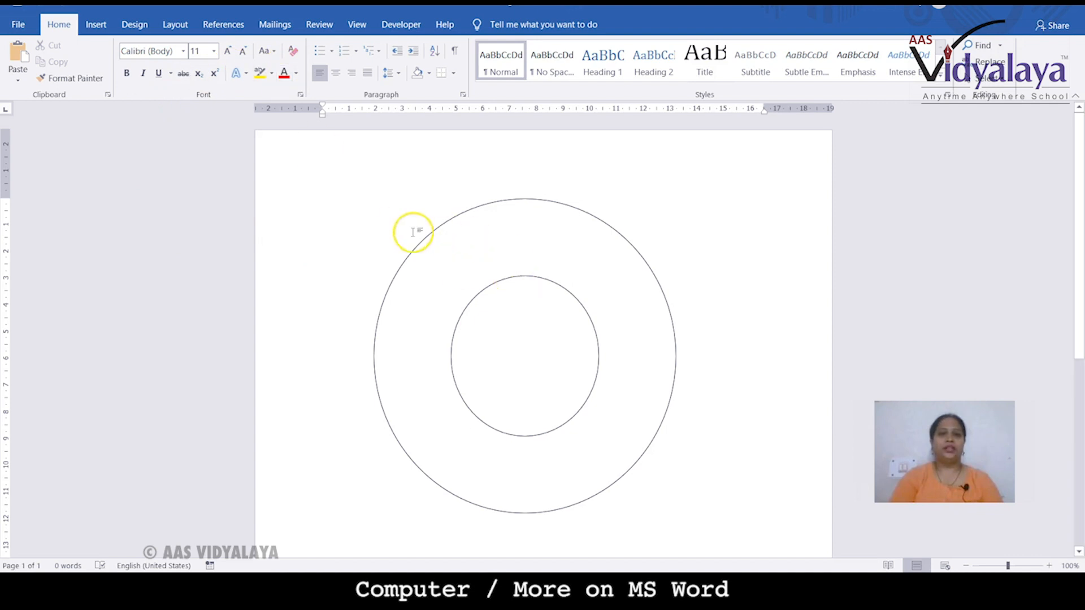
{"action": "left_click", "coordinate": [531, 257]}
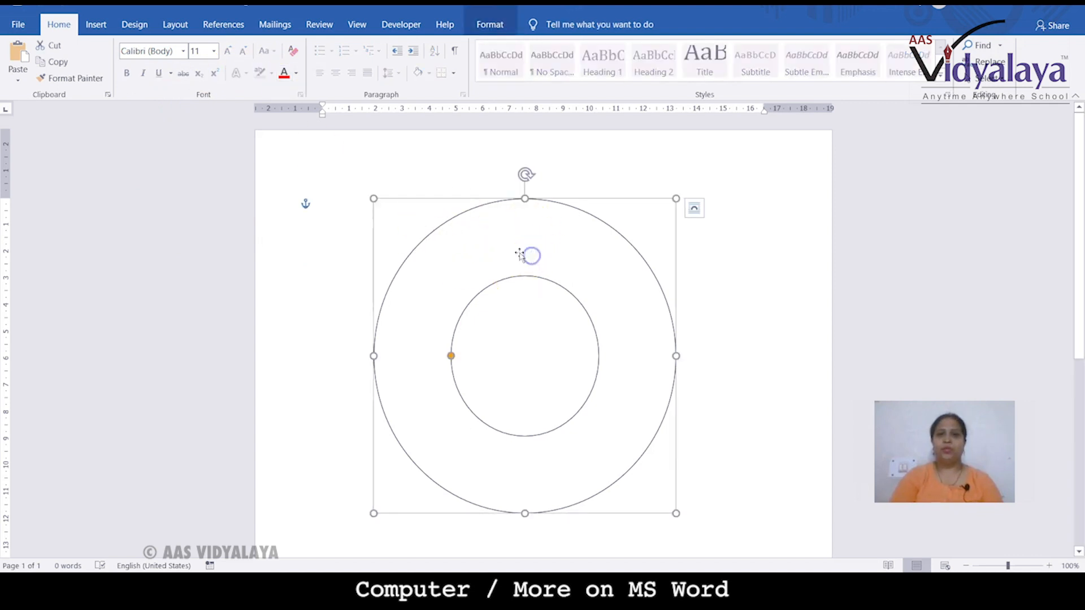
{"action": "left_click", "coordinate": [490, 25]}
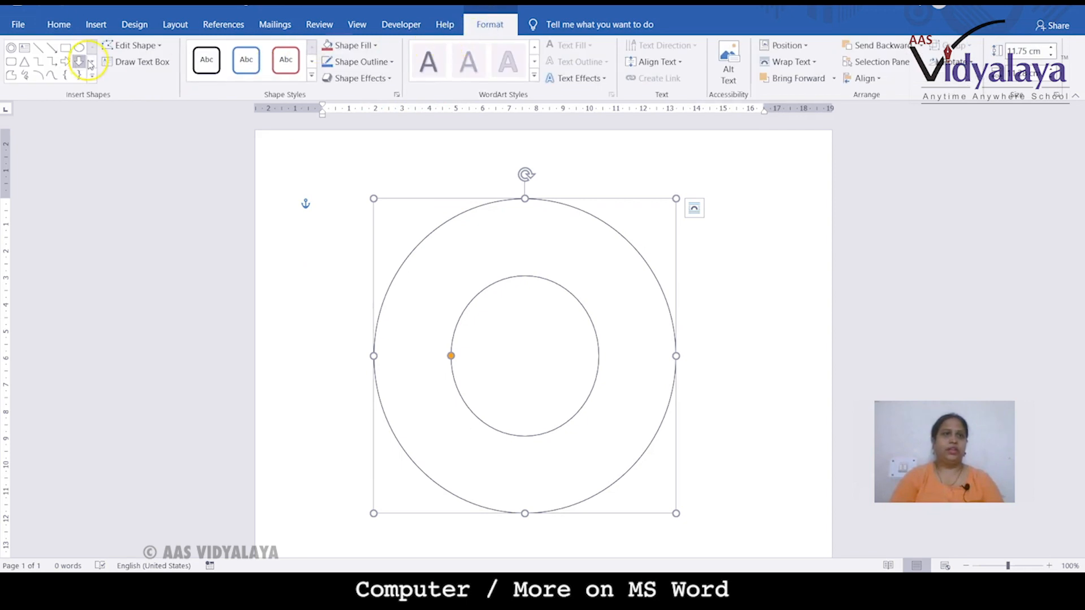
{"action": "left_click", "coordinate": [151, 51]}
{"action": "left_click", "coordinate": [151, 65]}
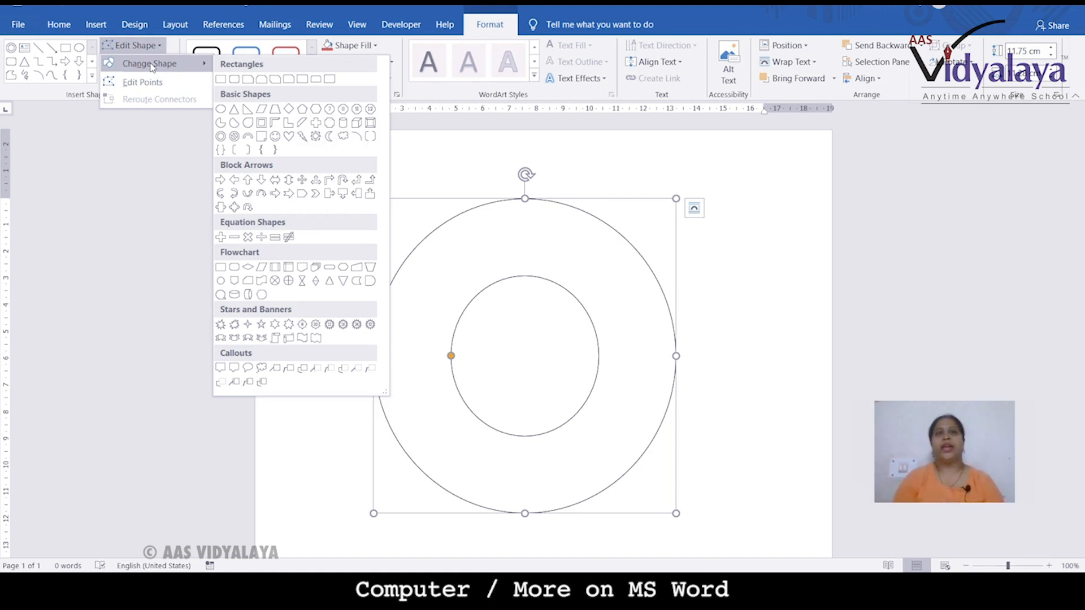
{"action": "left_click", "coordinate": [357, 24]}
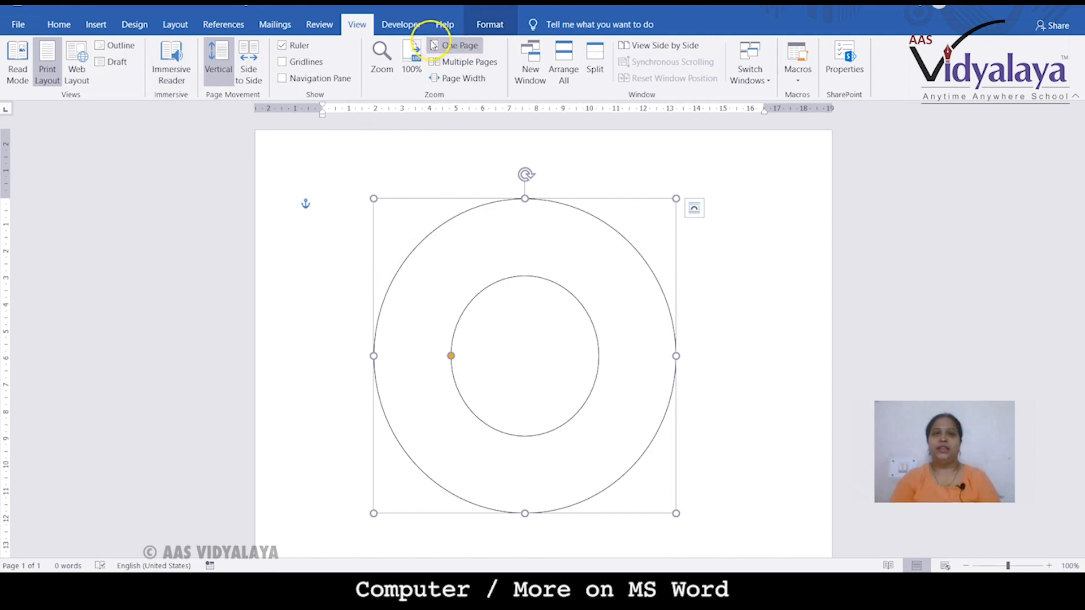
{"action": "left_click", "coordinate": [59, 25]}
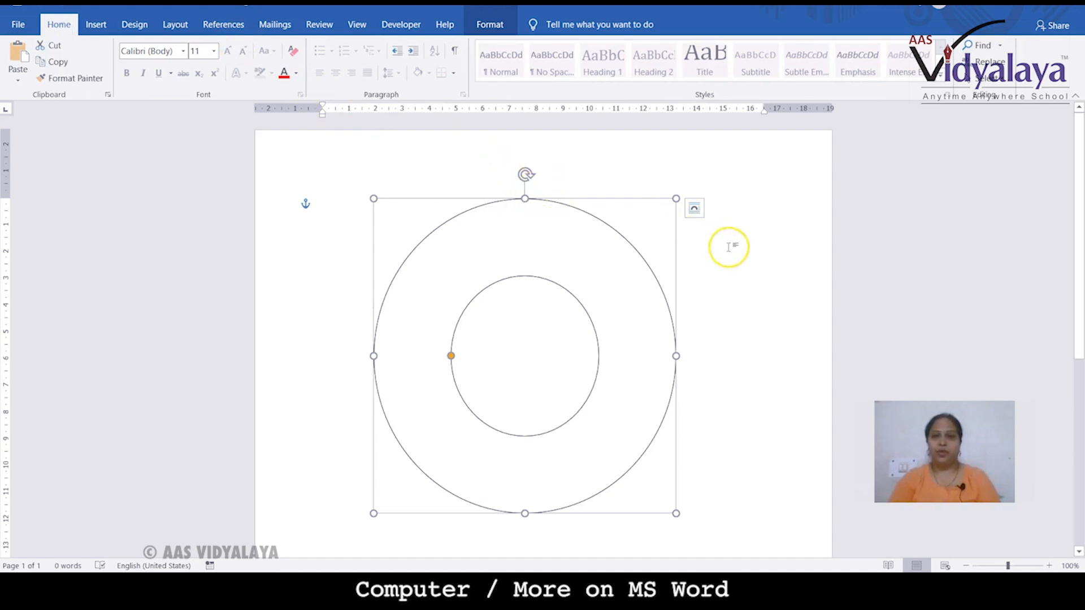
{"action": "left_click", "coordinate": [756, 258]}
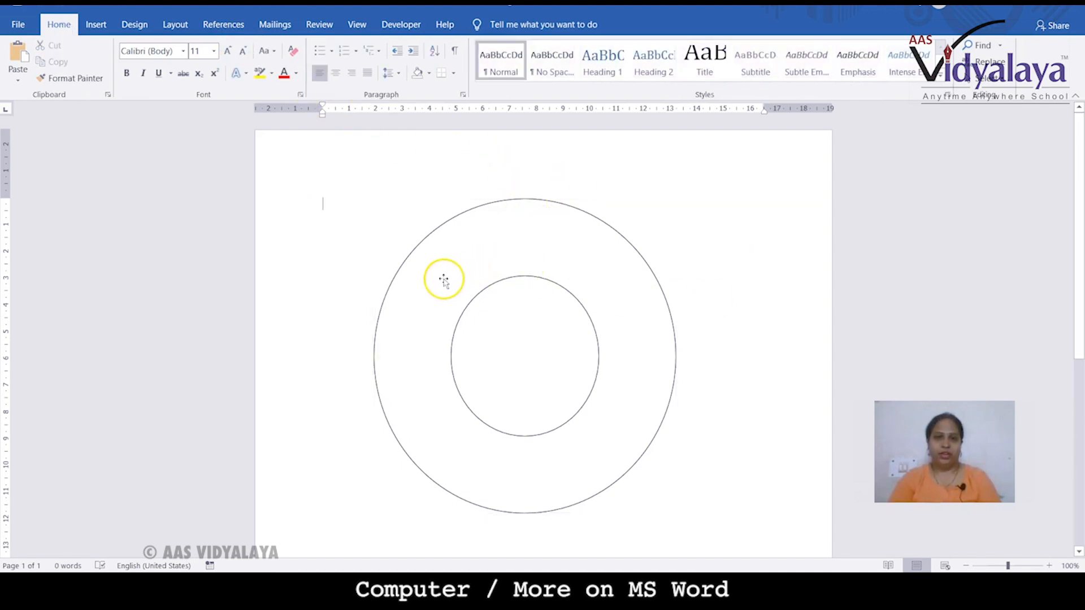
{"action": "scroll", "coordinate": [444, 282], "scroll_direction": "down", "scroll_amount": 1}
{"action": "left_click", "coordinate": [428, 246]}
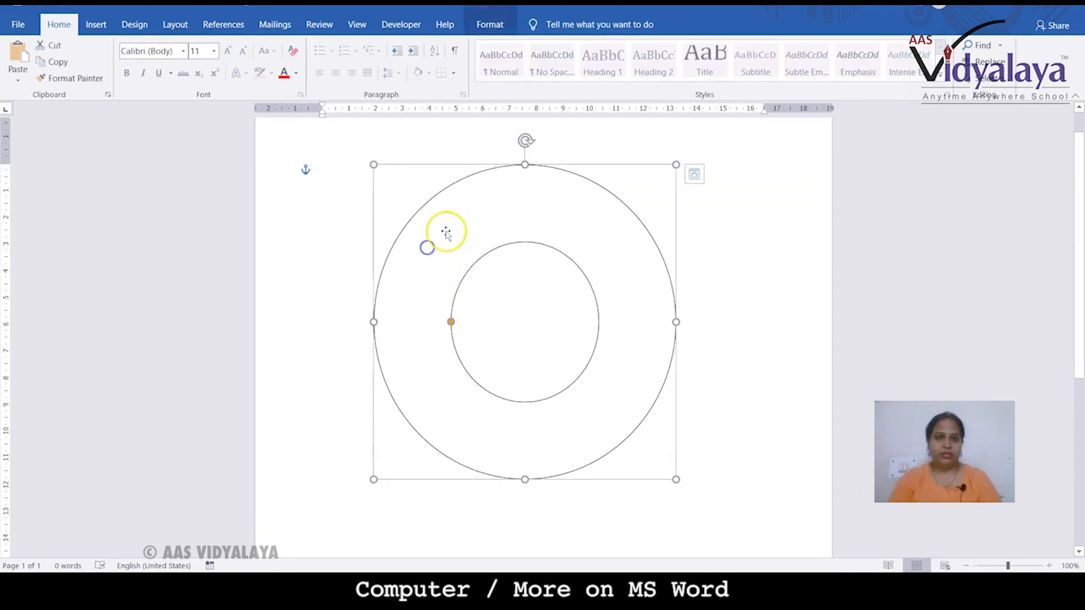
{"action": "left_click", "coordinate": [411, 138]}
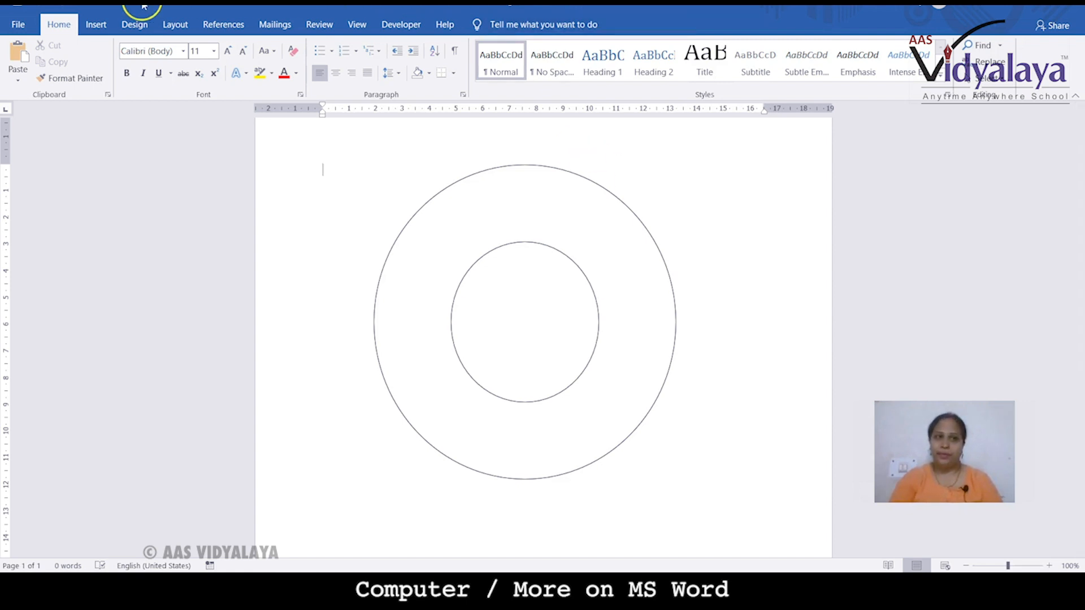
- Insert WordArt in the green-filled style with the text AAS VIDYALAYA
{"action": "left_click", "coordinate": [96, 24]}
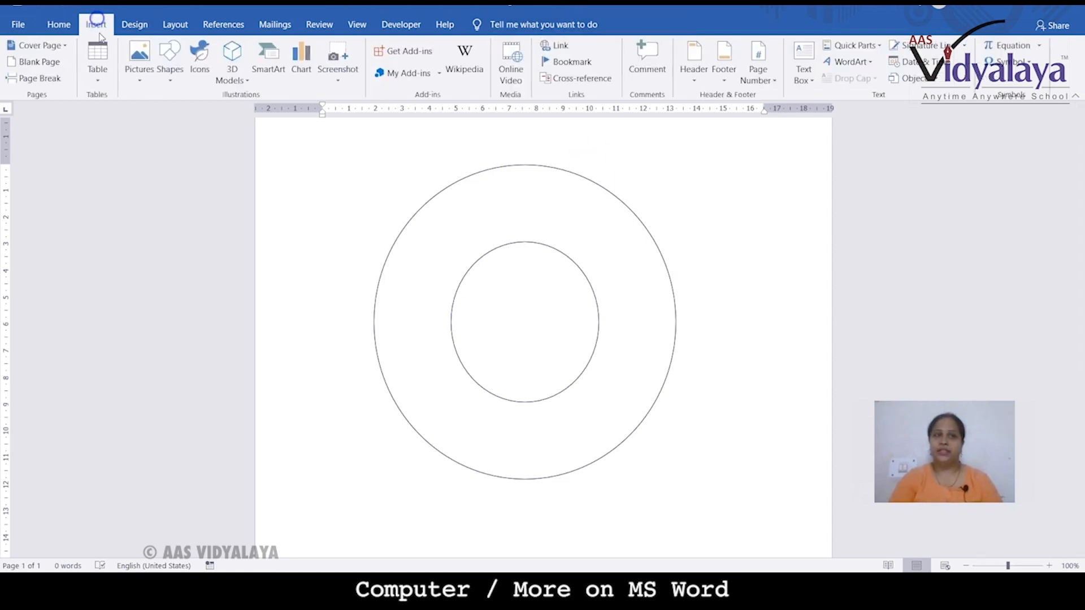
{"action": "left_click", "coordinate": [857, 70]}
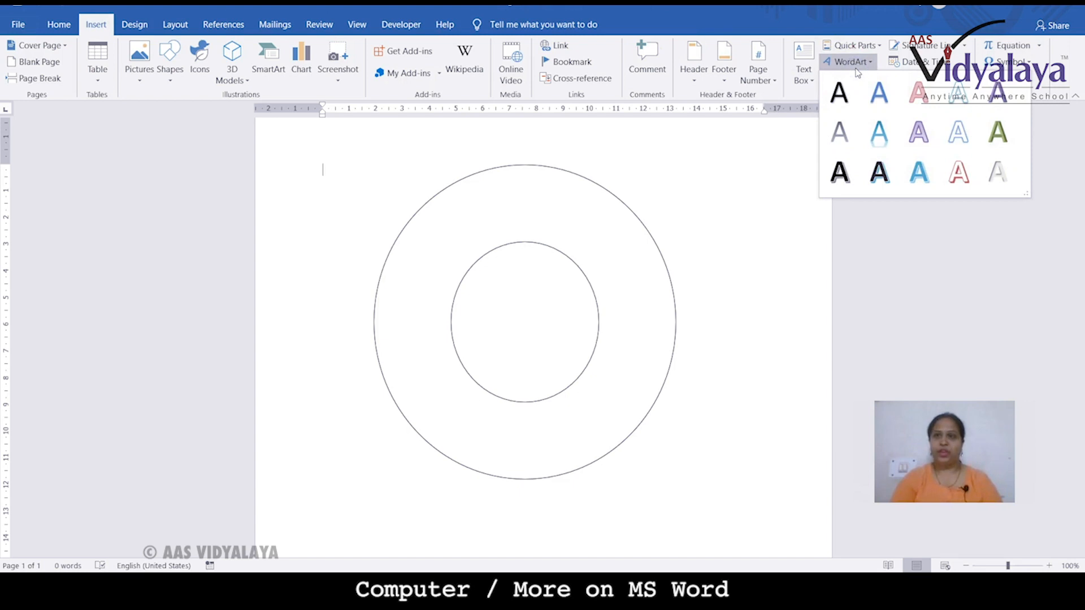
{"action": "left_click", "coordinate": [871, 63]}
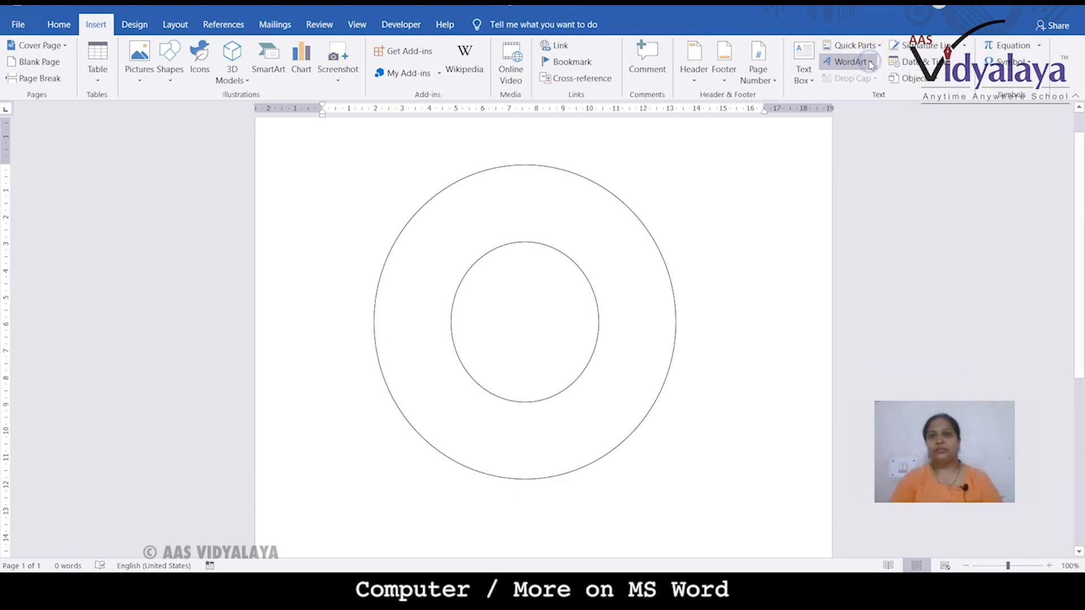
{"action": "left_click", "coordinate": [873, 63]}
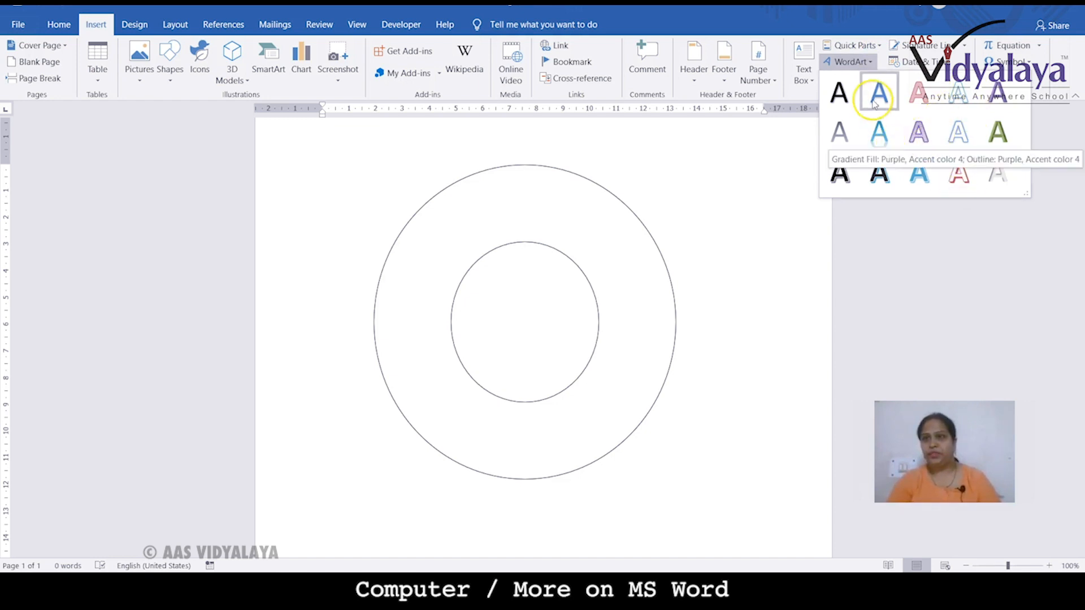
{"action": "left_click", "coordinate": [996, 136]}
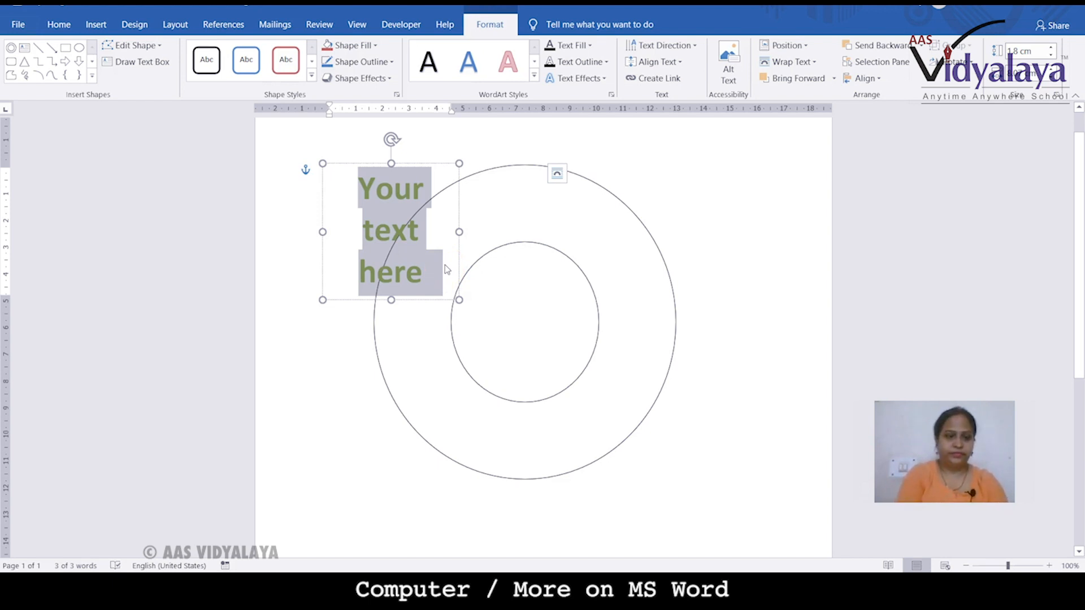
{"action": "type", "text": "AAS"}
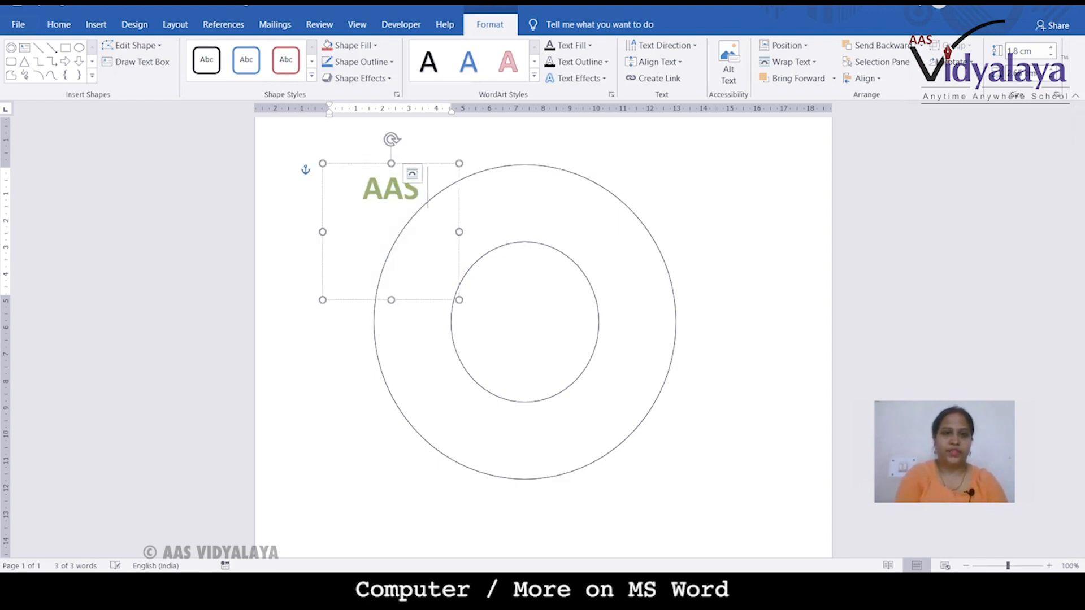
{"action": "type", "text": " VIDYAL"}
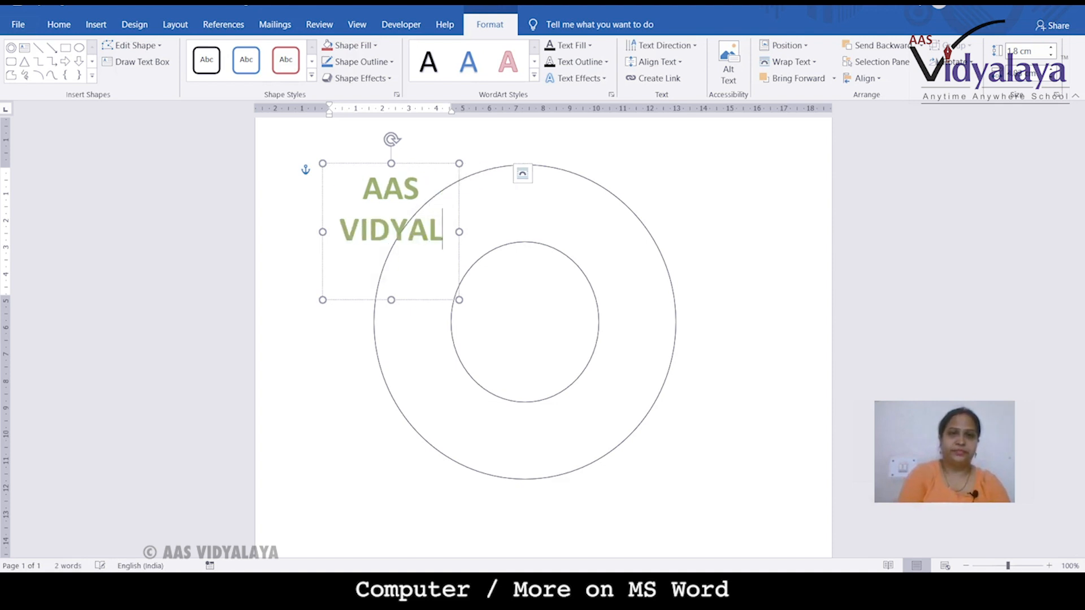
{"action": "type", "text": "AYA"}
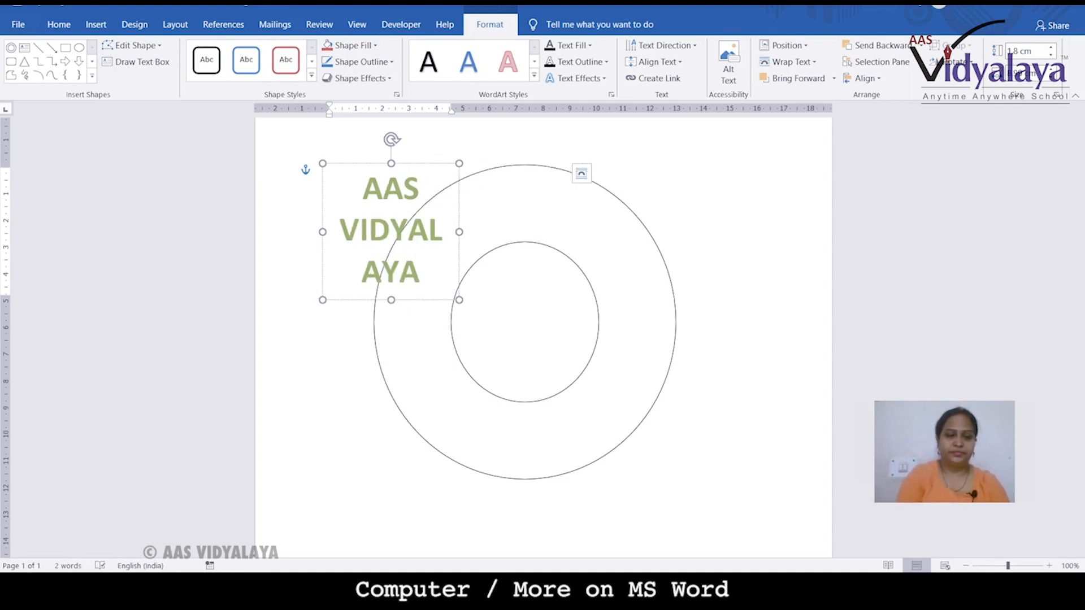
- Set the text fill of the whole AAS VIDYALAYA WordArt to the standard color Red
{"action": "left_click", "coordinate": [582, 174]}
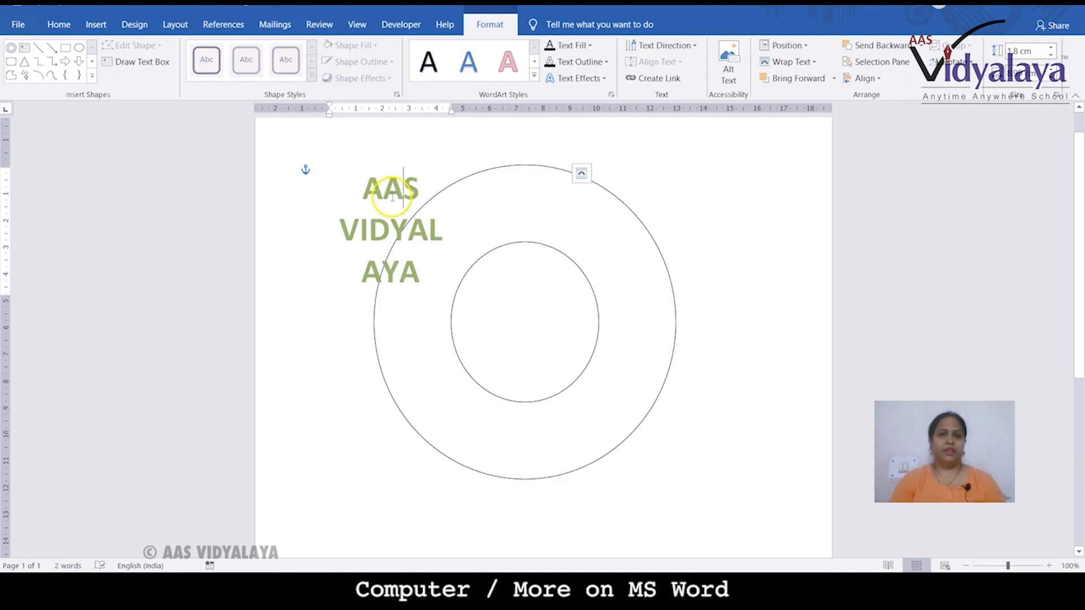
{"action": "left_click_drag", "start_coordinate": [363, 188], "coordinate": [431, 278]}
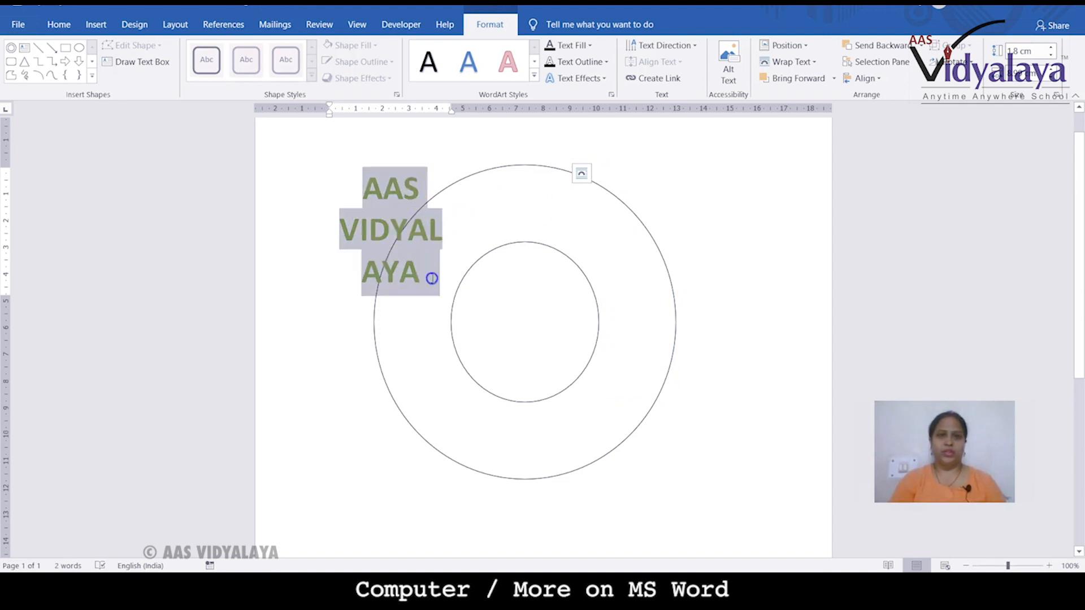
{"action": "left_click", "coordinate": [585, 46]}
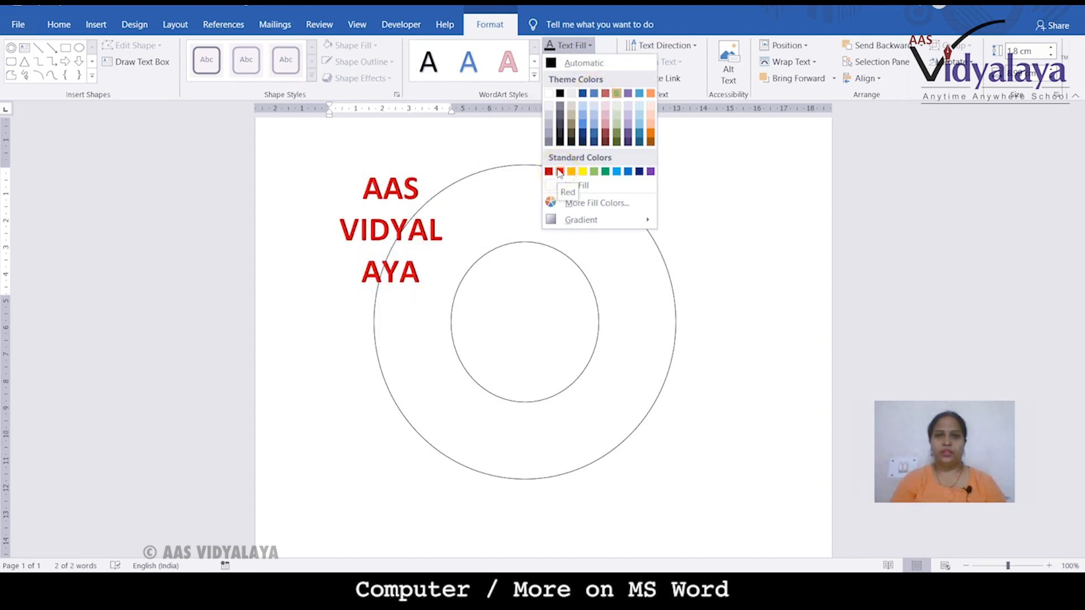
{"action": "left_click", "coordinate": [559, 172]}
{"action": "left_click", "coordinate": [417, 218]}
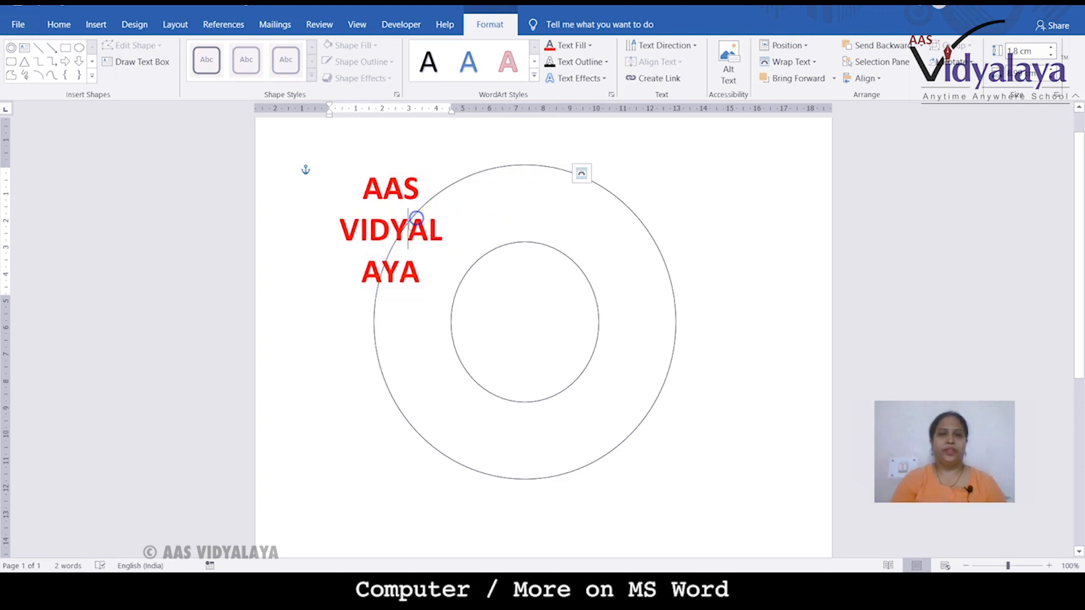
- Enlarge the whole AAS VIDYALAYA WordArt text to font size 48
{"action": "left_click_drag", "start_coordinate": [364, 190], "coordinate": [428, 271]}
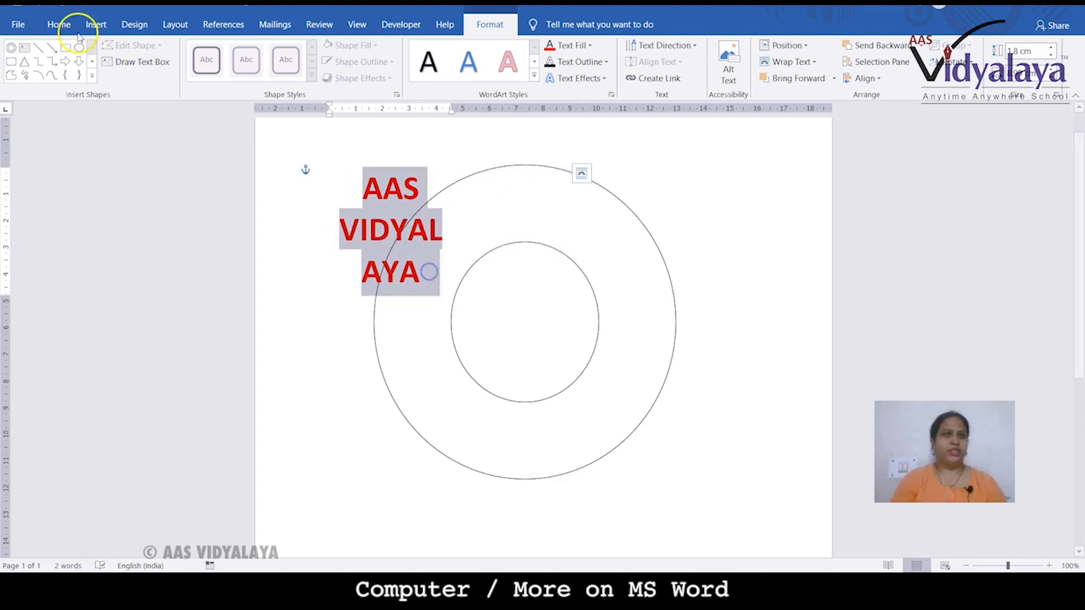
{"action": "left_click", "coordinate": [59, 24]}
{"action": "left_click", "coordinate": [227, 51]}
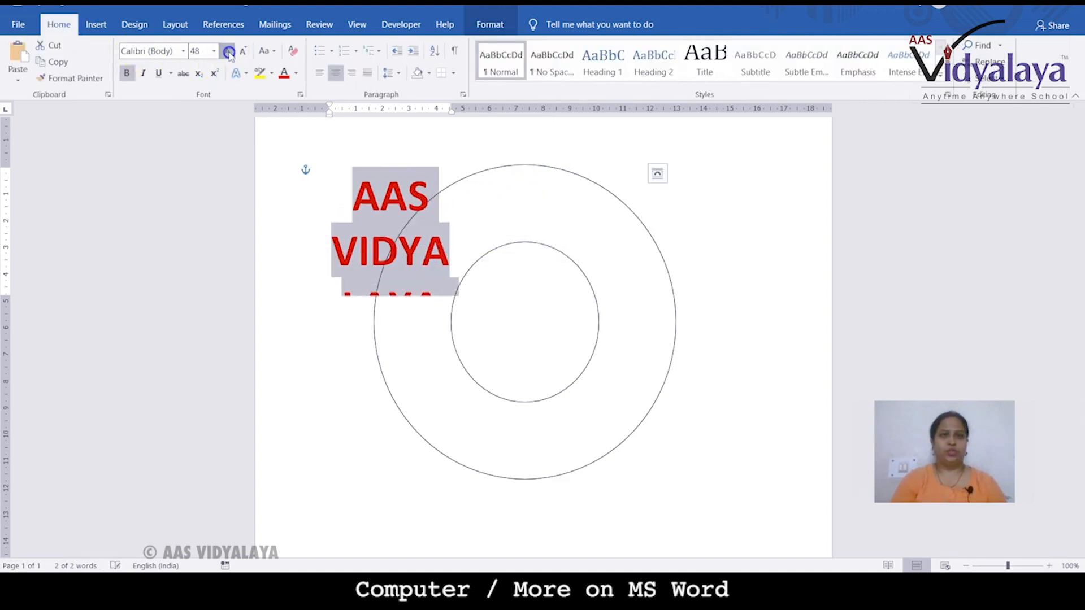
{"action": "left_click", "coordinate": [227, 51]}
{"action": "left_click", "coordinate": [243, 51]}
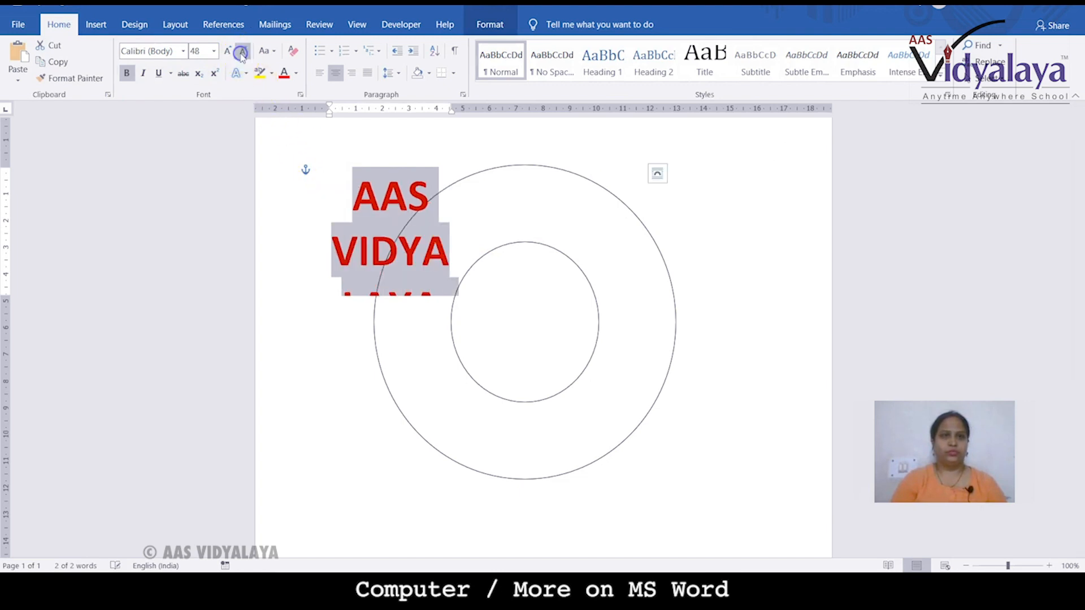
{"action": "left_click", "coordinate": [242, 51]}
{"action": "left_click", "coordinate": [227, 51]}
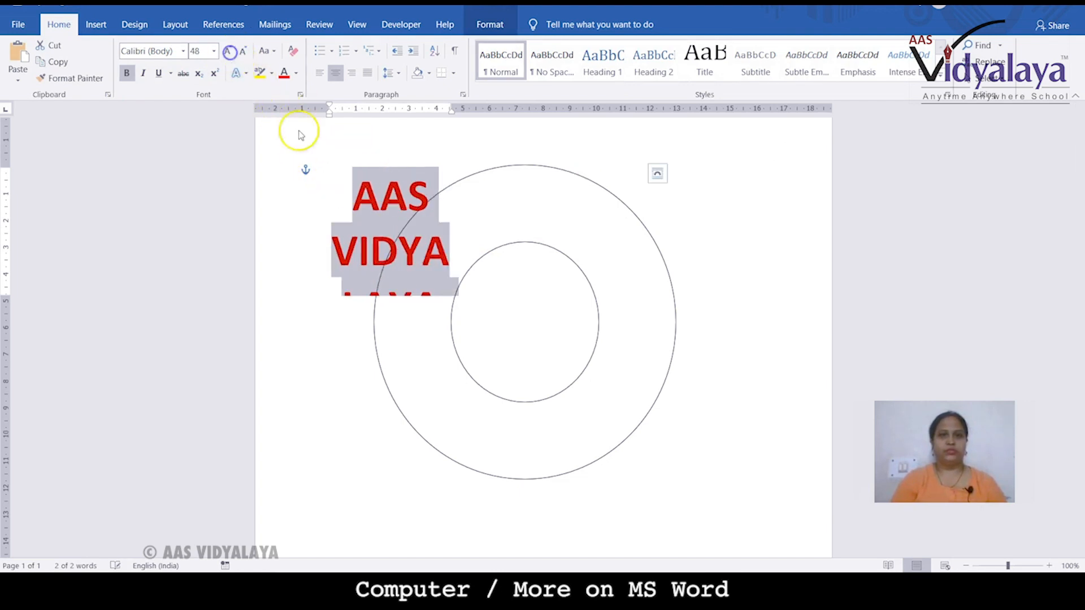
- Select the AAS VIDYALAYA WordArt and set its layout to Square text wrapping
{"action": "left_click", "coordinate": [398, 243]}
{"action": "left_click_drag", "start_coordinate": [390, 282], "coordinate": [327, 229]}
{"action": "left_click", "coordinate": [356, 195]}
{"action": "left_click", "coordinate": [388, 244]}
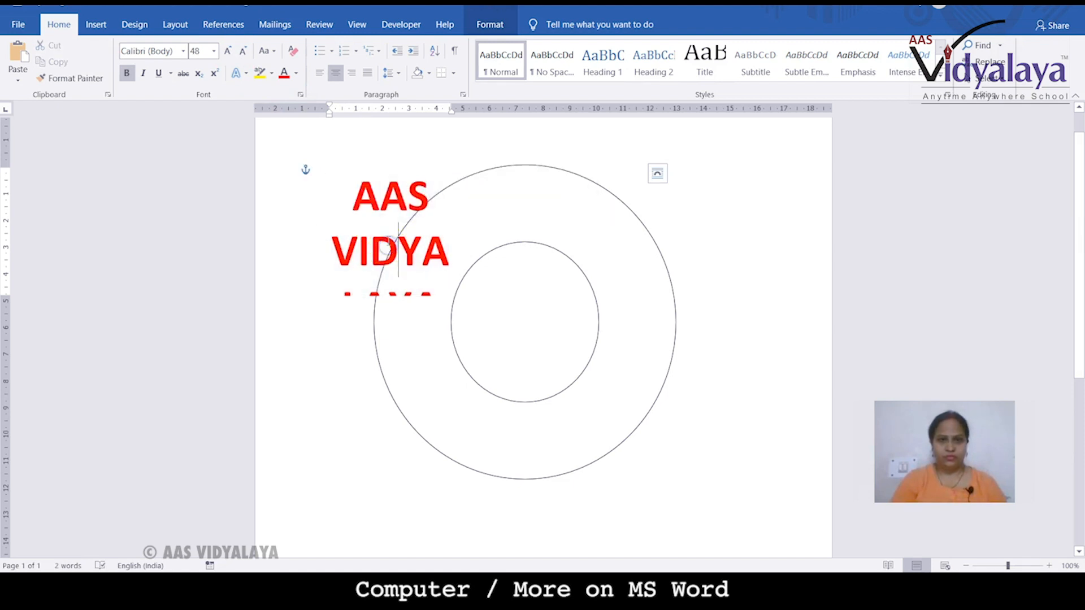
{"action": "right_click", "coordinate": [388, 242]}
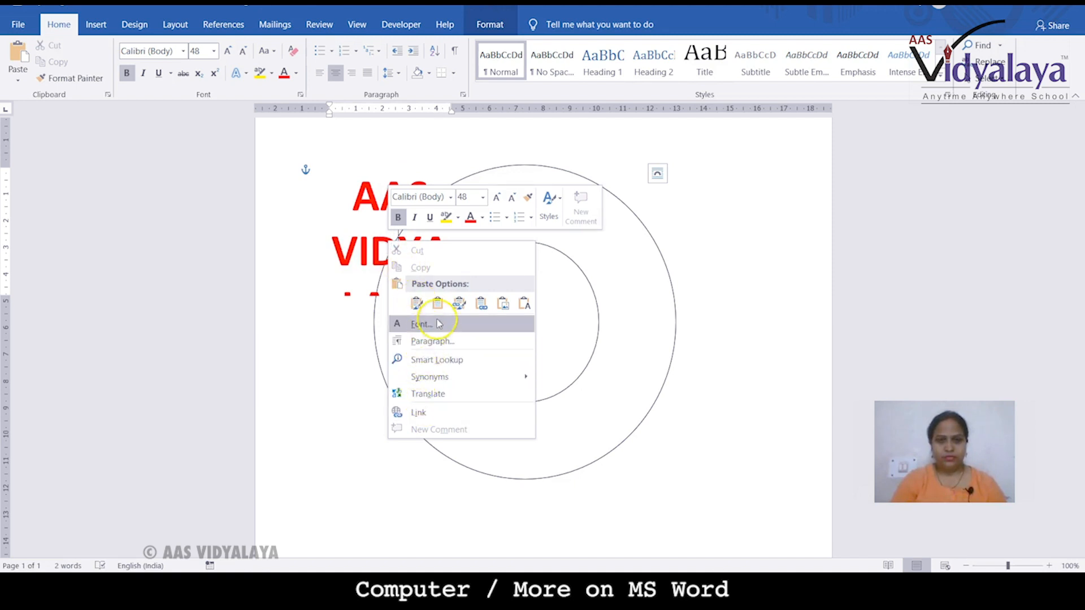
{"action": "left_click", "coordinate": [322, 299]}
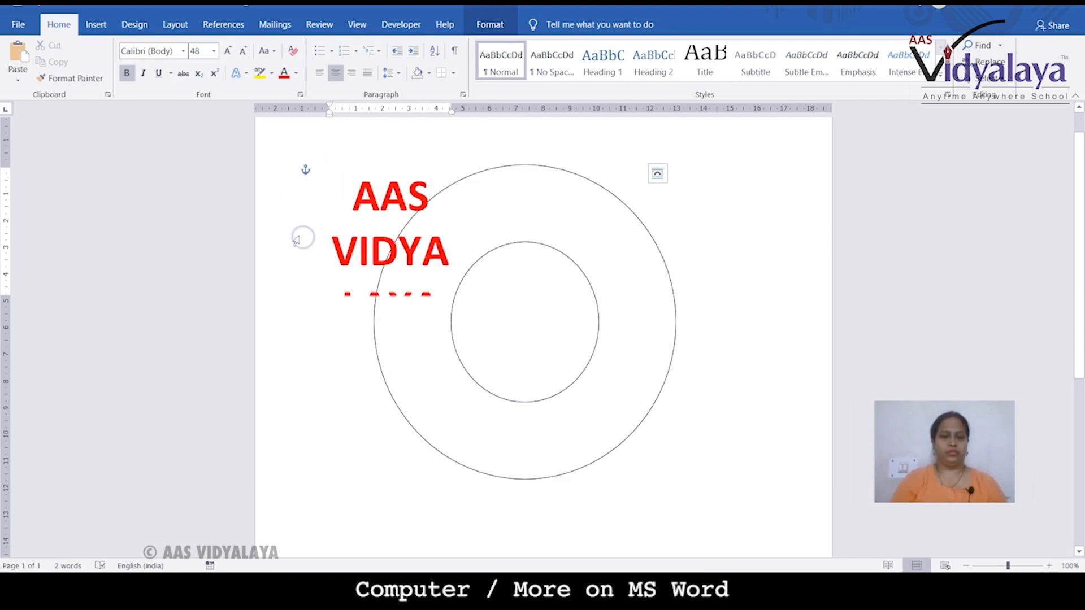
{"action": "left_click", "coordinate": [292, 219]}
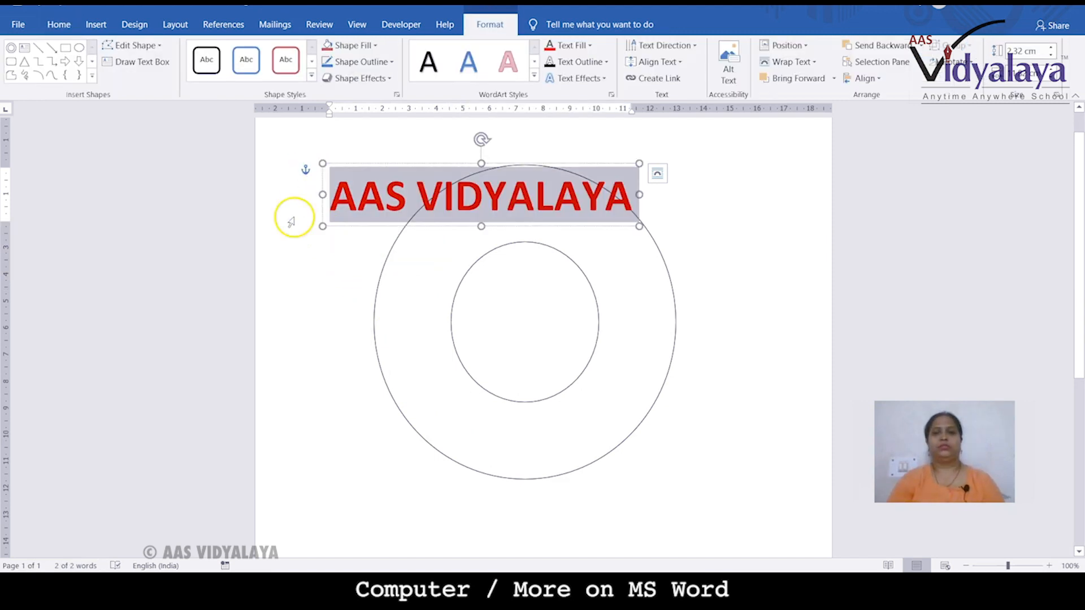
{"action": "left_click", "coordinate": [659, 175]}
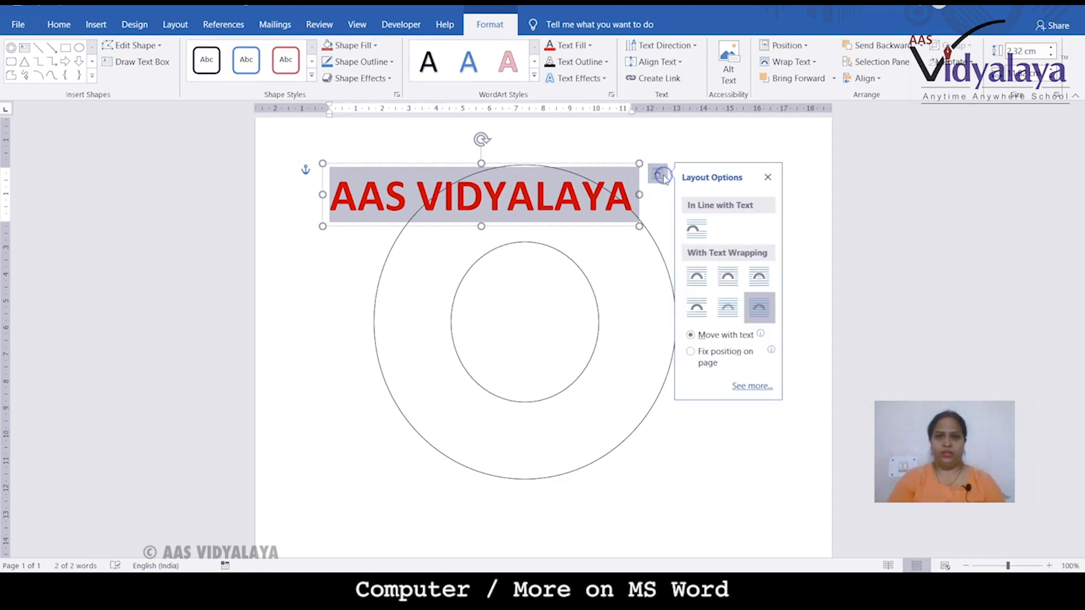
{"action": "left_click", "coordinate": [699, 277]}
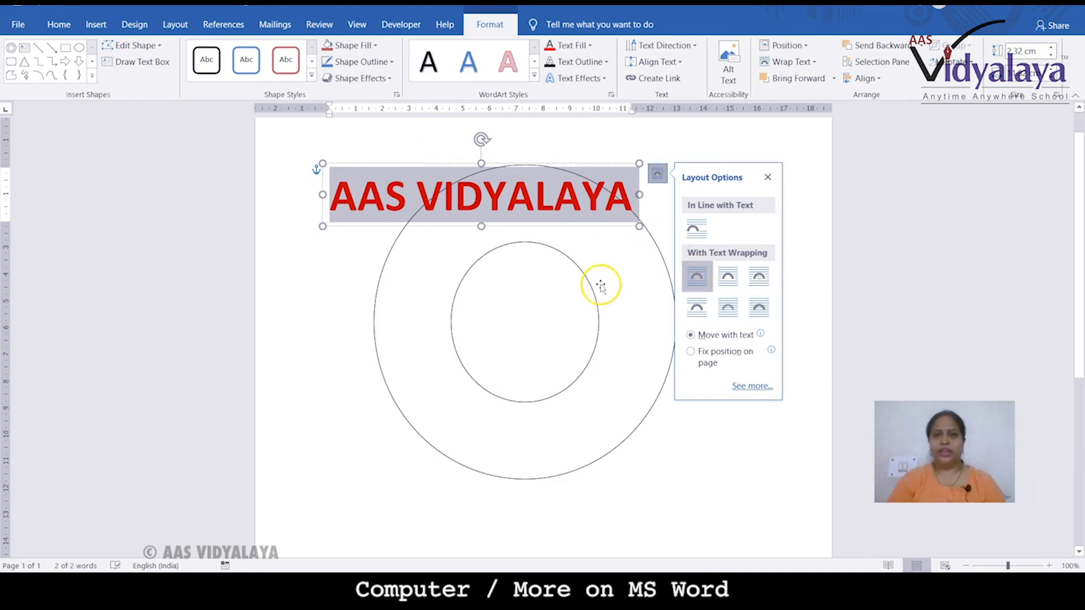
- Apply the Arch follow-path transform to the AAS VIDYALAYA WordArt
{"action": "left_click", "coordinate": [460, 253]}
{"action": "left_click", "coordinate": [358, 192]}
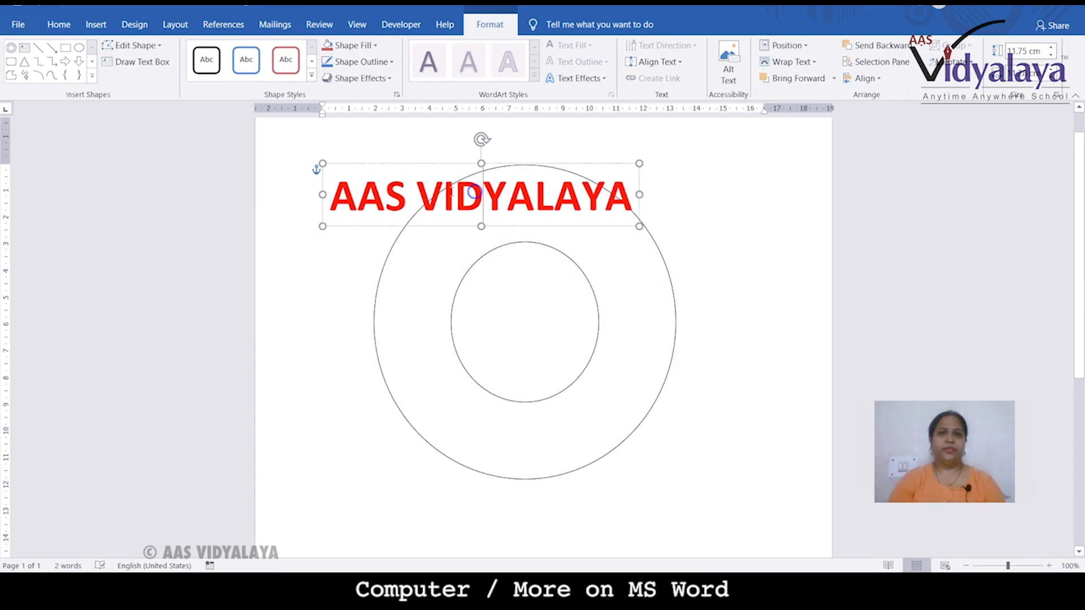
{"action": "left_click", "coordinate": [357, 199]}
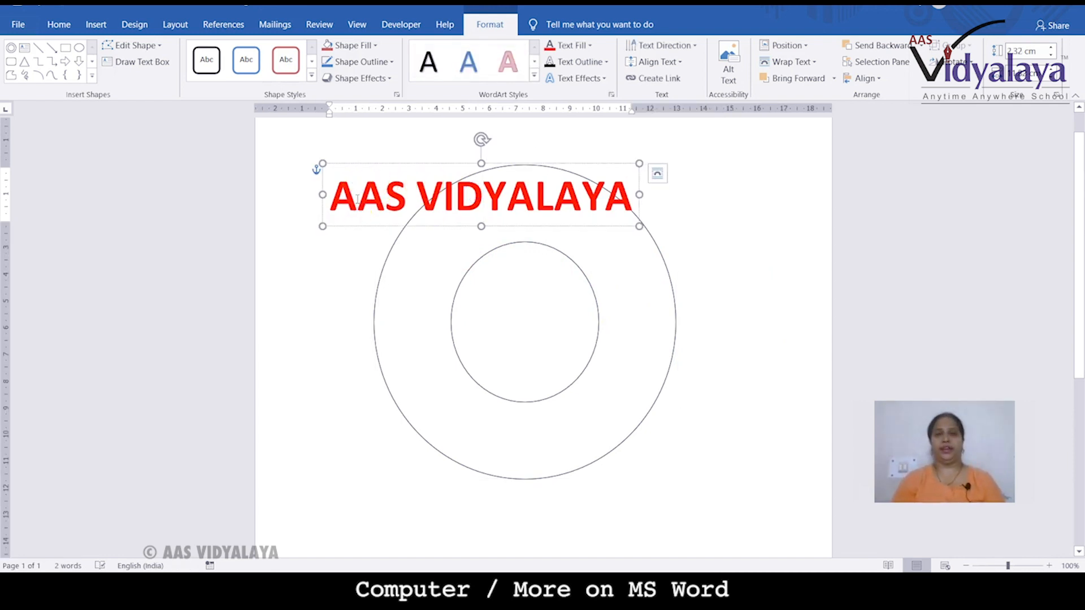
{"action": "left_click", "coordinate": [579, 79]}
{"action": "mouse_move", "coordinate": [613, 258]}
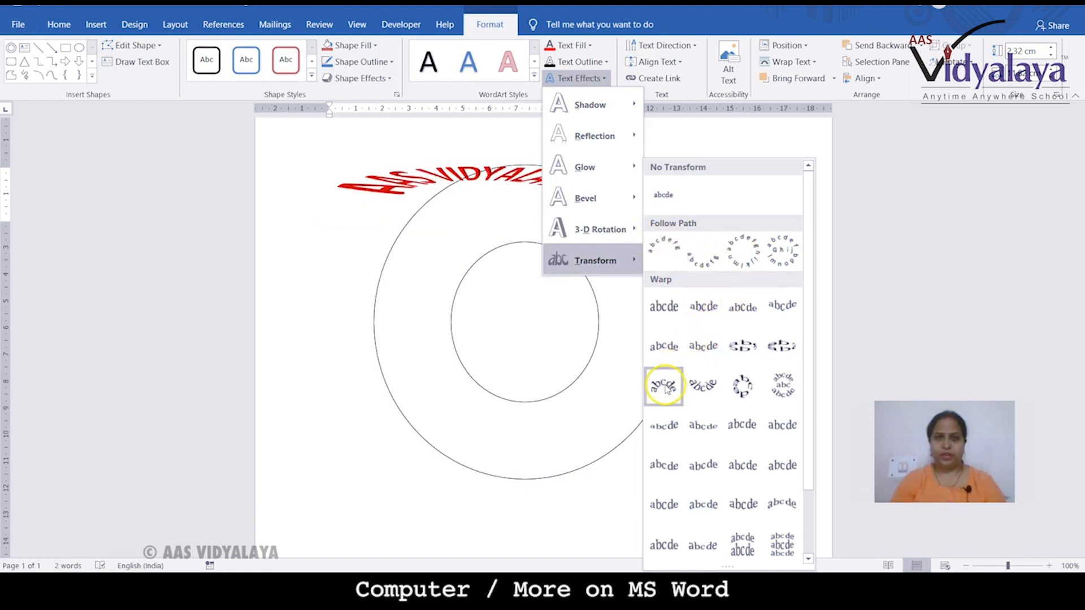
{"action": "left_click", "coordinate": [668, 250]}
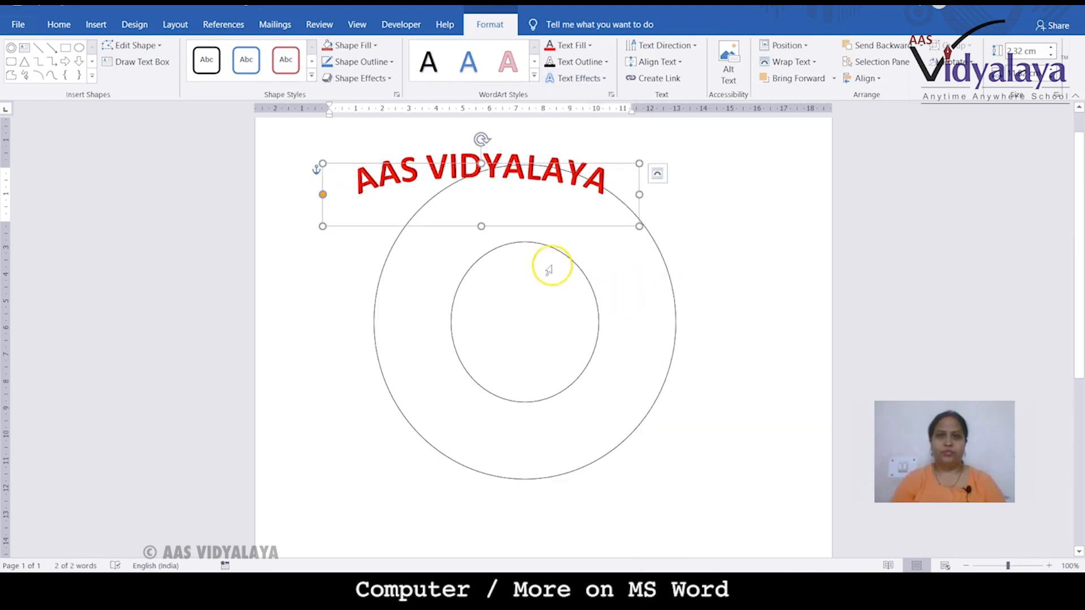
- Stretch the arched WordArt box downward to about 6.37 cm tall to deepen the text's curve
{"action": "left_click_drag", "start_coordinate": [482, 226], "coordinate": [493, 337]}
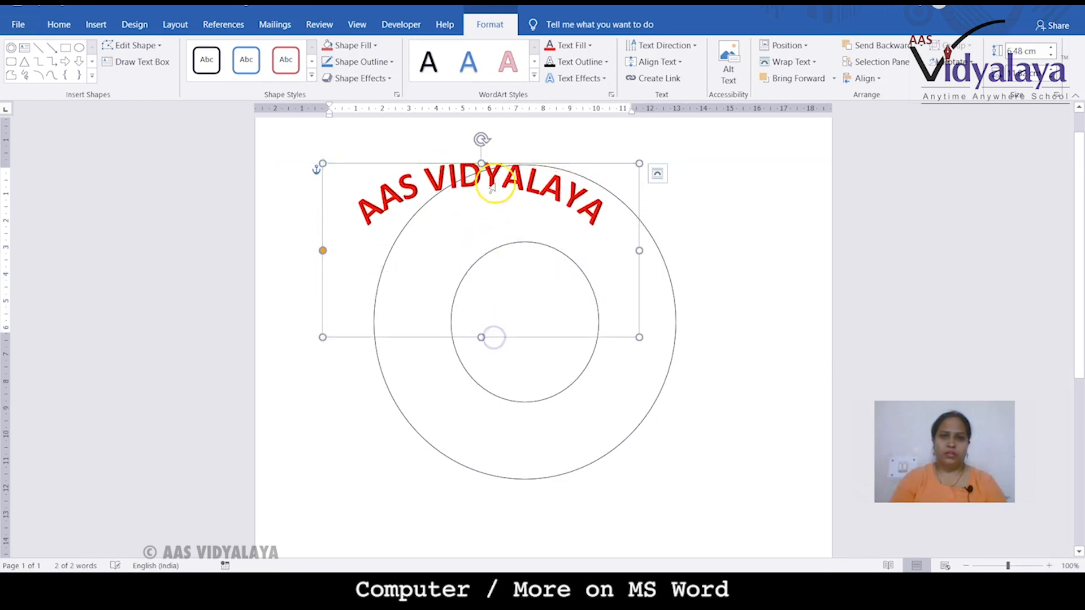
{"action": "left_click", "coordinate": [377, 207]}
{"action": "left_click", "coordinate": [568, 259]}
{"action": "left_click", "coordinate": [527, 203]}
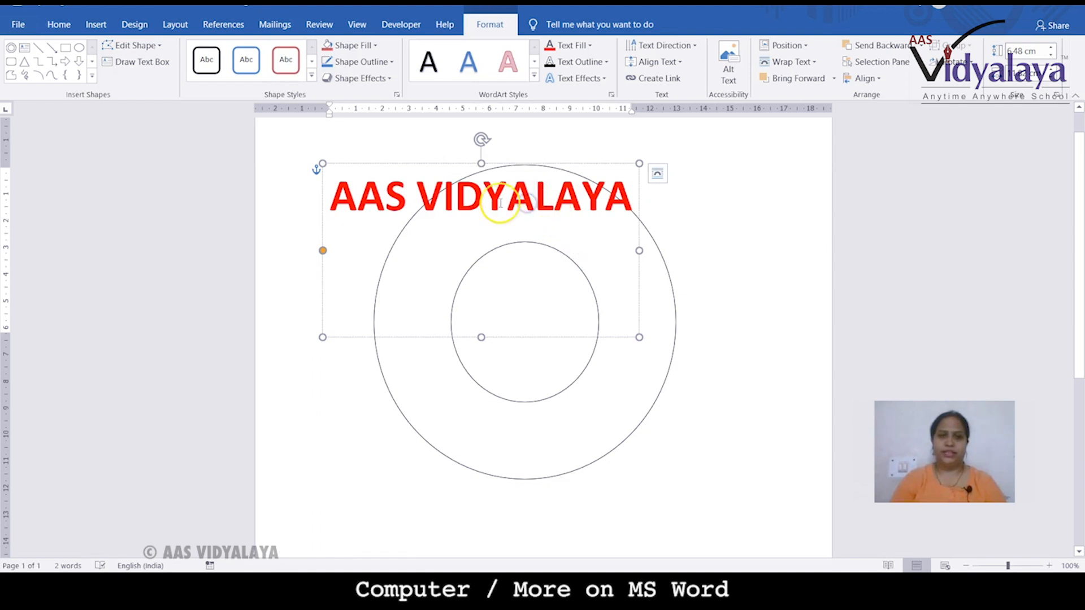
{"action": "key", "text": "ctrl+z"}
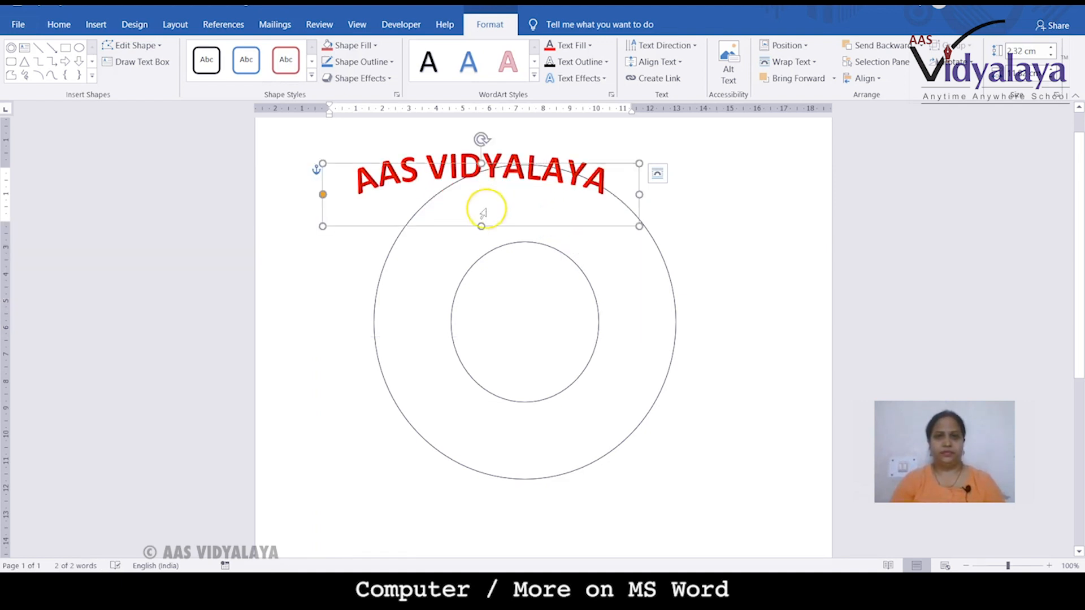
{"action": "left_click_drag", "start_coordinate": [481, 226], "coordinate": [481, 333]}
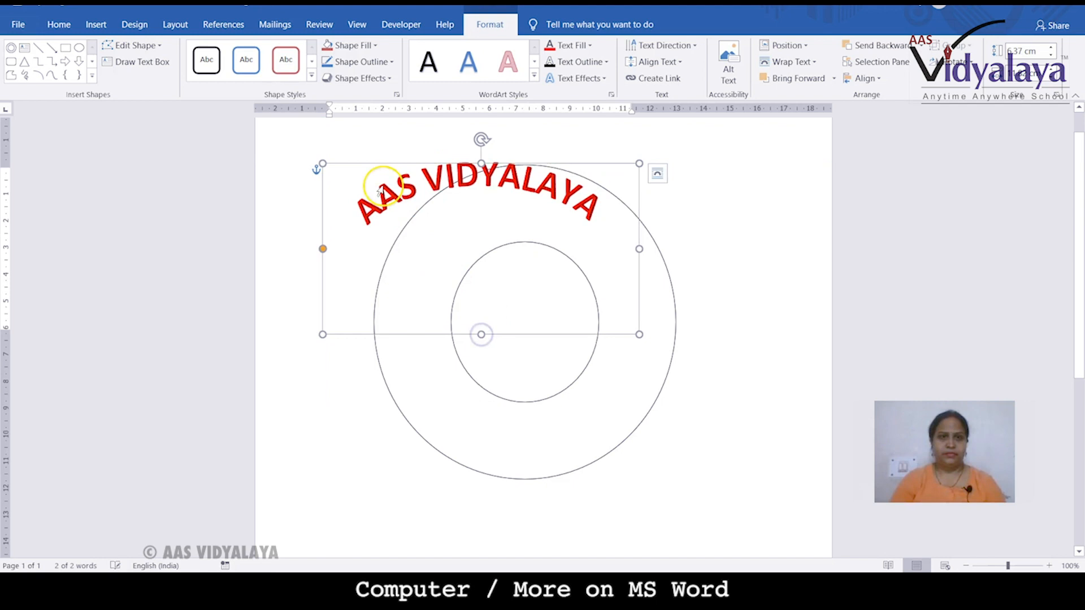
- Try to move the arched WordArt into the ring and reshape its box narrower and about 11.22 cm tall
{"action": "left_click_drag", "start_coordinate": [325, 164], "coordinate": [389, 194]}
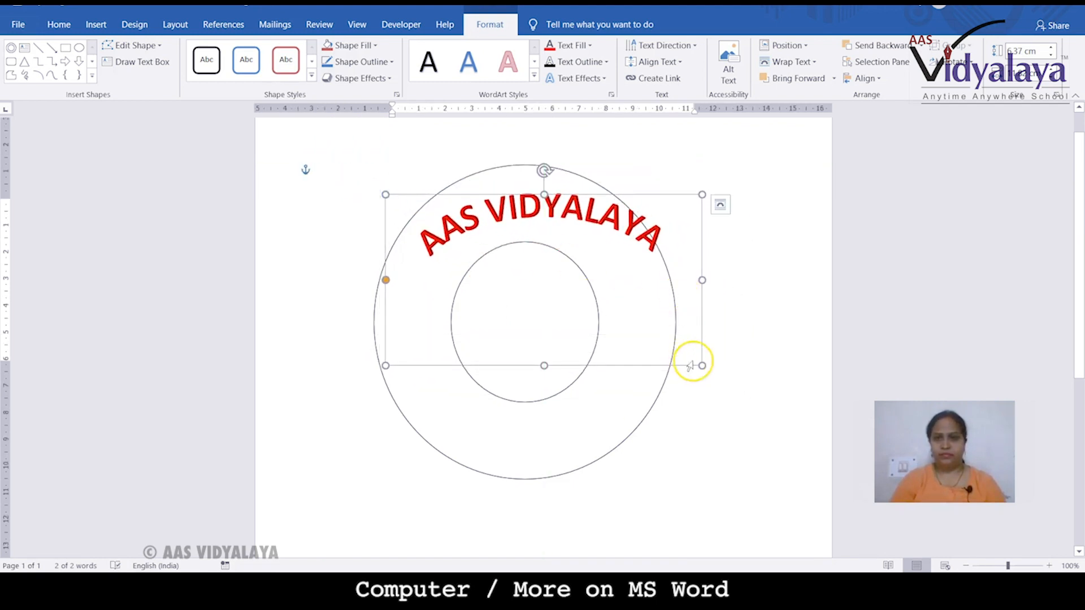
{"action": "left_click_drag", "start_coordinate": [702, 366], "coordinate": [635, 495]}
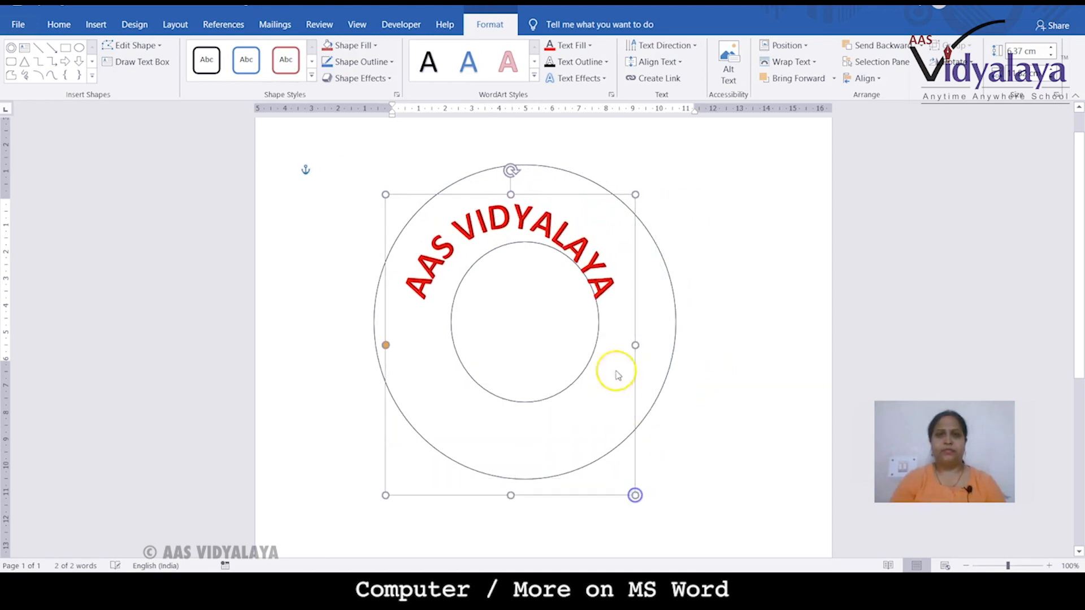
{"action": "double_click", "coordinate": [516, 231]}
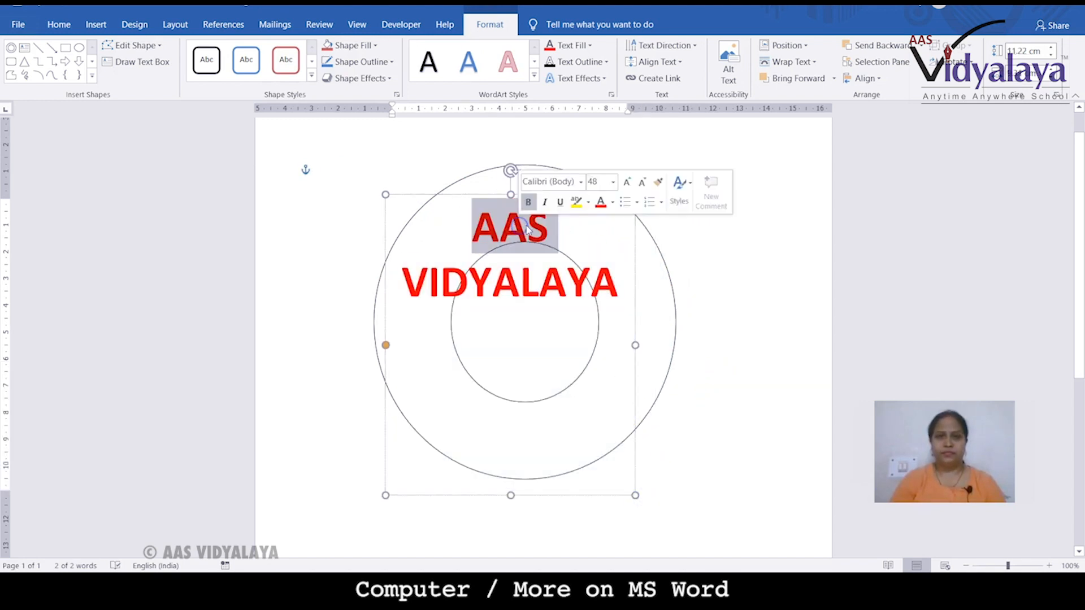
{"action": "left_click", "coordinate": [595, 300]}
{"action": "key", "text": "ctrl+z"}
{"action": "left_click", "coordinate": [650, 216]}
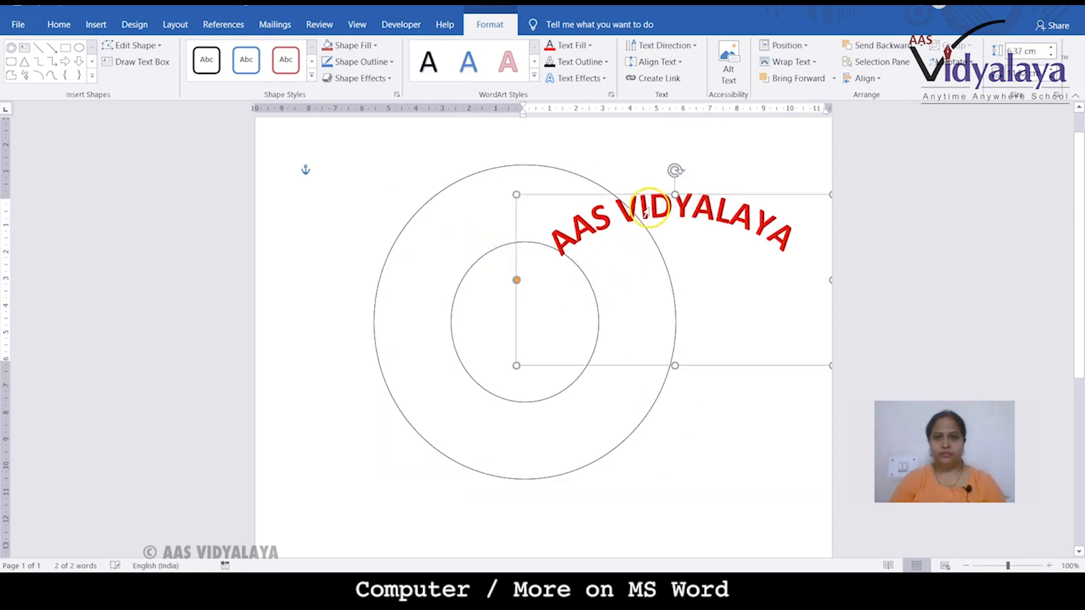
{"action": "double_click", "coordinate": [649, 210]}
{"action": "left_click", "coordinate": [571, 234]}
{"action": "left_click", "coordinate": [563, 228]}
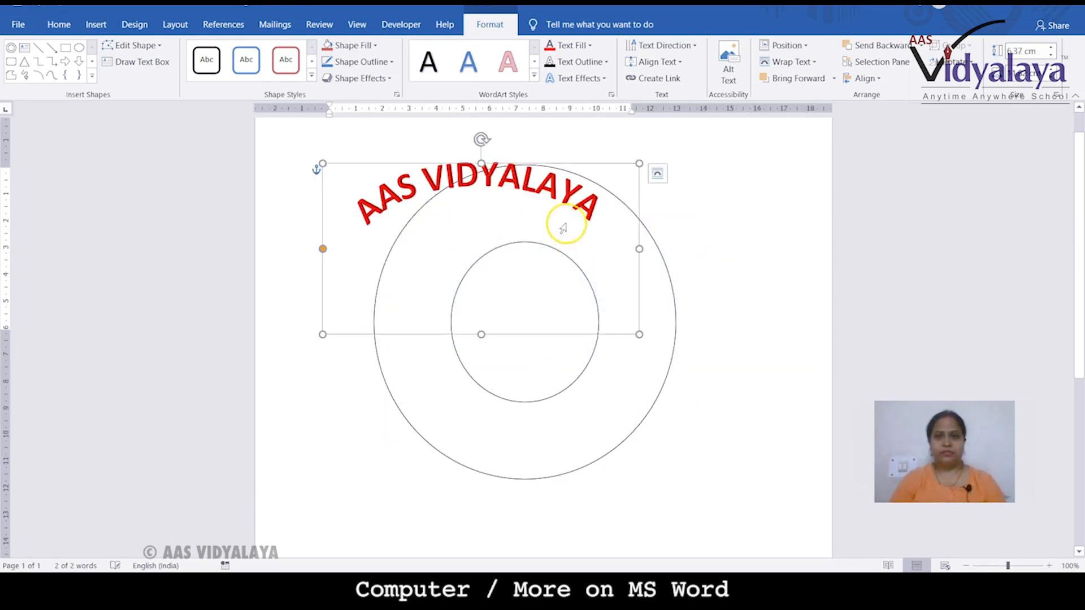
- Move the arched WordArt into the upper part of the ring and stretch its box to about 13.53 cm tall
{"action": "left_click_drag", "start_coordinate": [514, 164], "coordinate": [564, 201]}
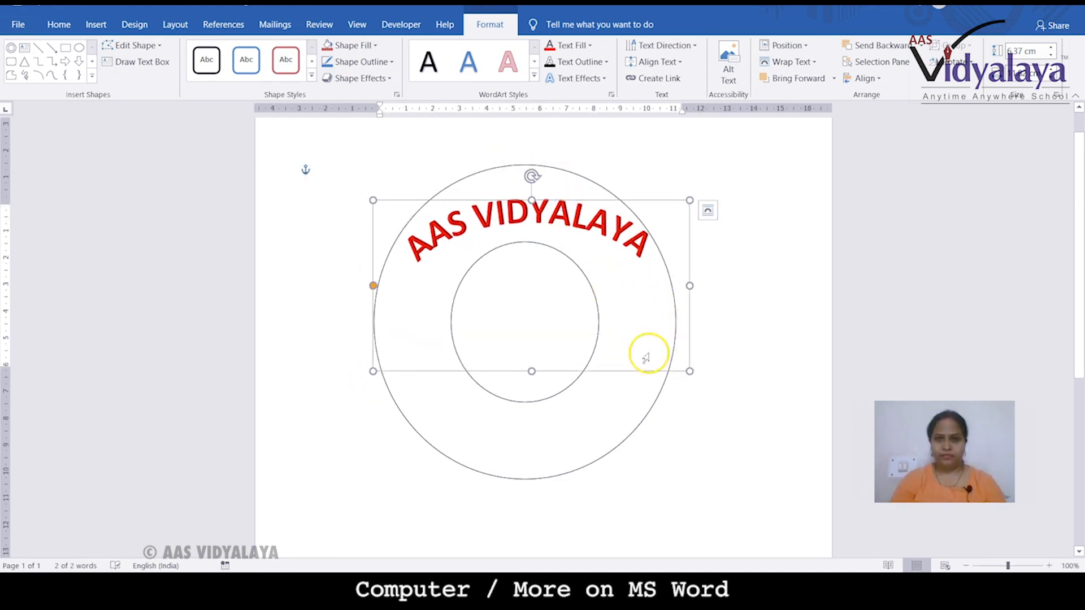
{"action": "left_click_drag", "start_coordinate": [530, 405], "coordinate": [511, 562]}
{"action": "left_click", "coordinate": [505, 256]}
{"action": "left_click_drag", "start_coordinate": [518, 200], "coordinate": [511, 183]}
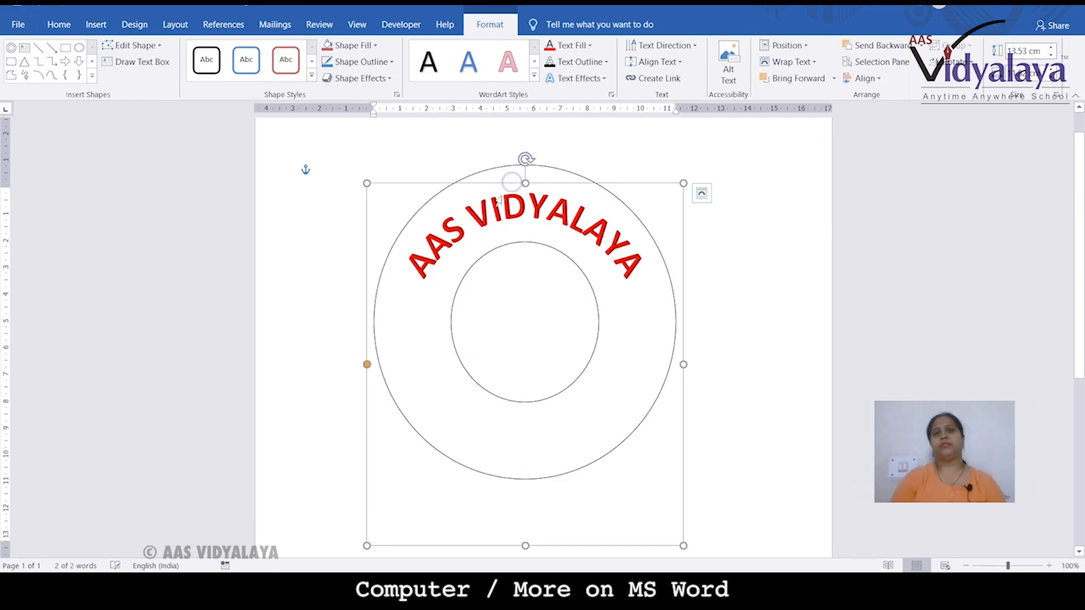
{"action": "left_click", "coordinate": [673, 371]}
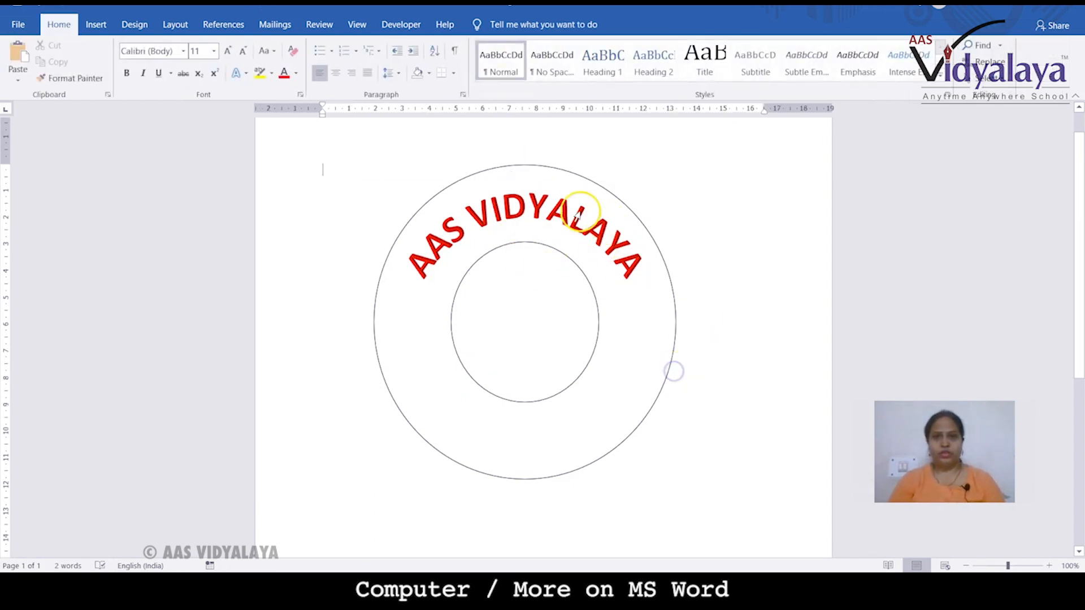
- Shift the WordArt slightly lower in the ring, then extend its box upward to about 14.35 cm tall and widen it slightly
{"action": "left_click", "coordinate": [578, 213]}
{"action": "left_click", "coordinate": [487, 198]}
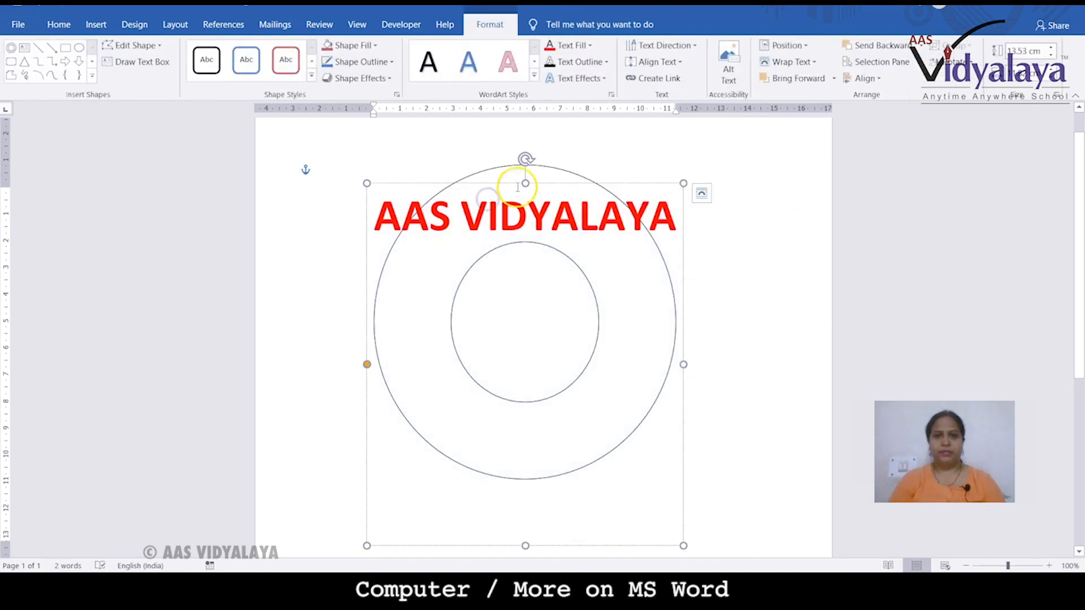
{"action": "left_click_drag", "start_coordinate": [518, 185], "coordinate": [524, 202]}
{"action": "scroll", "coordinate": [543, 334], "scroll_direction": "up", "scroll_amount": 7}
{"action": "scroll", "coordinate": [540, 339], "scroll_direction": "up", "scroll_amount": 3}
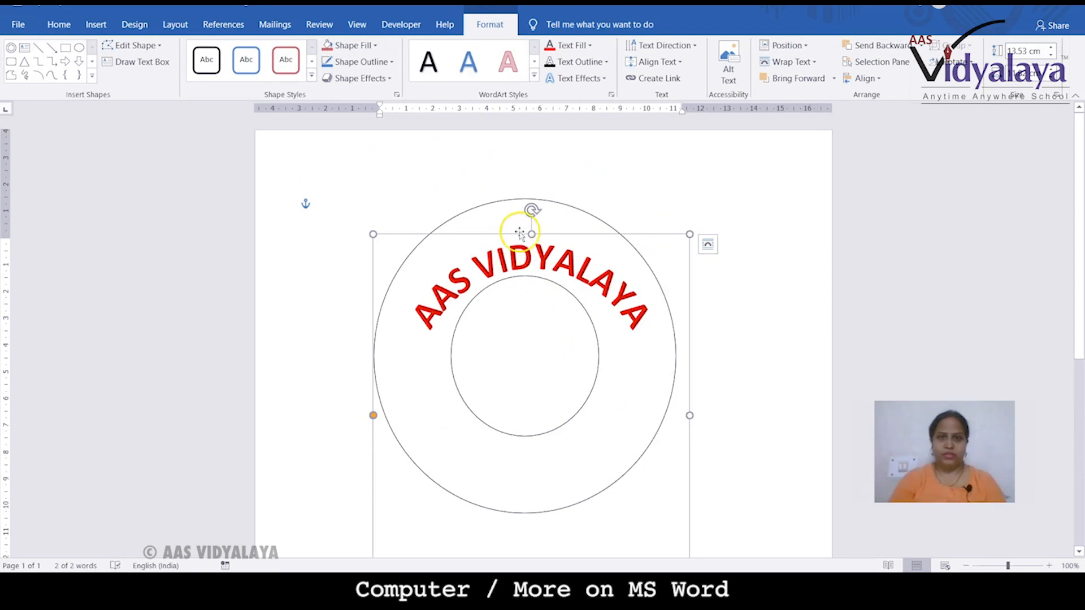
{"action": "left_click_drag", "start_coordinate": [531, 234], "coordinate": [528, 213]}
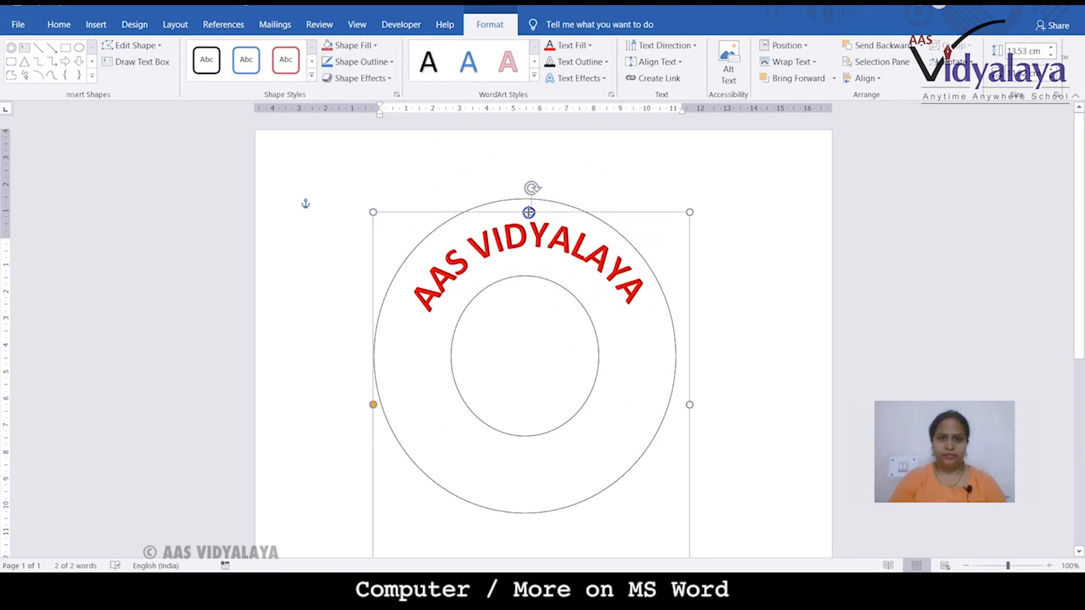
{"action": "left_click_drag", "start_coordinate": [704, 410], "coordinate": [720, 412]}
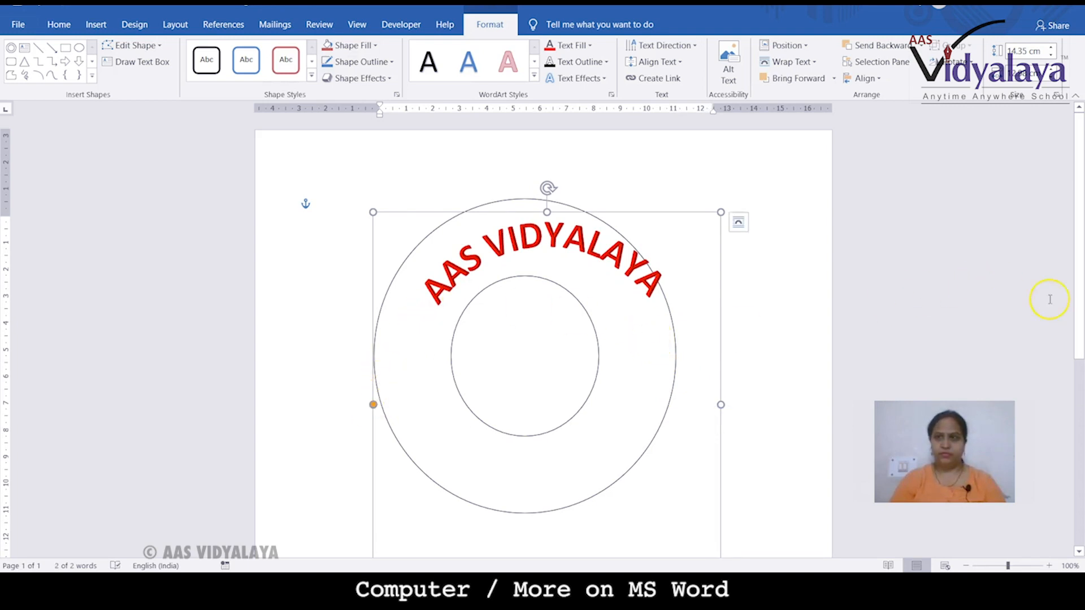
- Try to stretch the WordArt box downward to about 17.21 cm tall
{"action": "scroll", "coordinate": [1072, 291], "scroll_direction": "down", "scroll_amount": 5}
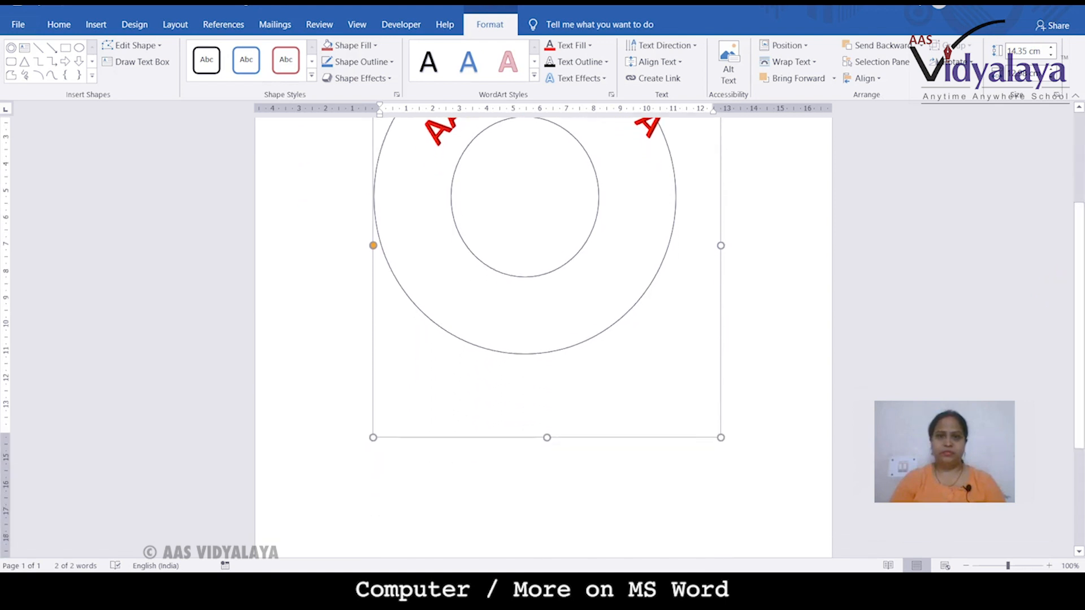
{"action": "left_click_drag", "start_coordinate": [550, 439], "coordinate": [507, 514]}
{"action": "scroll", "coordinate": [664, 390], "scroll_direction": "up", "scroll_amount": 3}
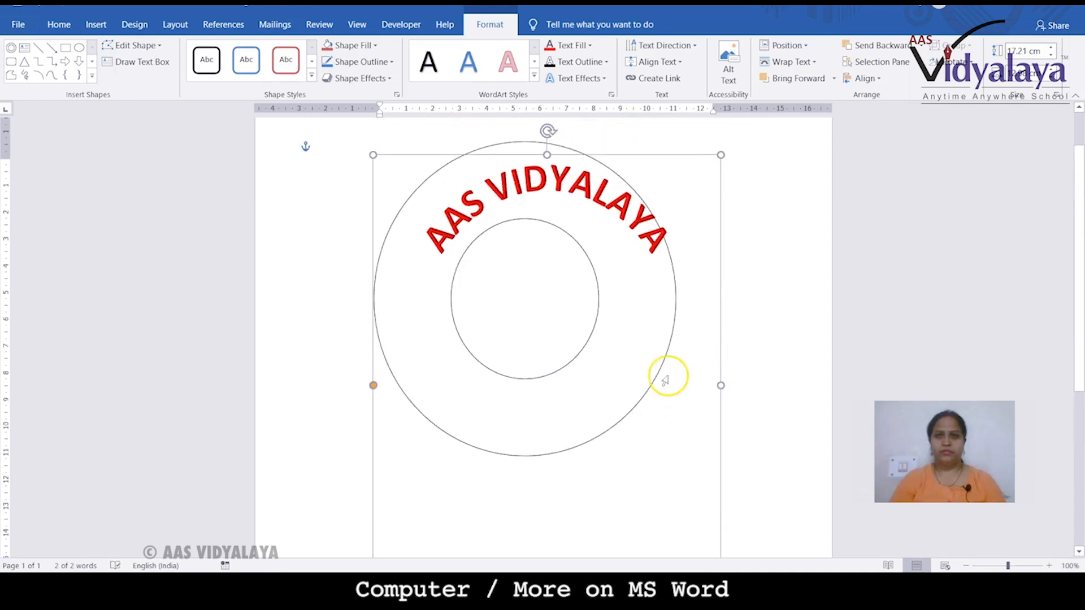
{"action": "left_click", "coordinate": [613, 205]}
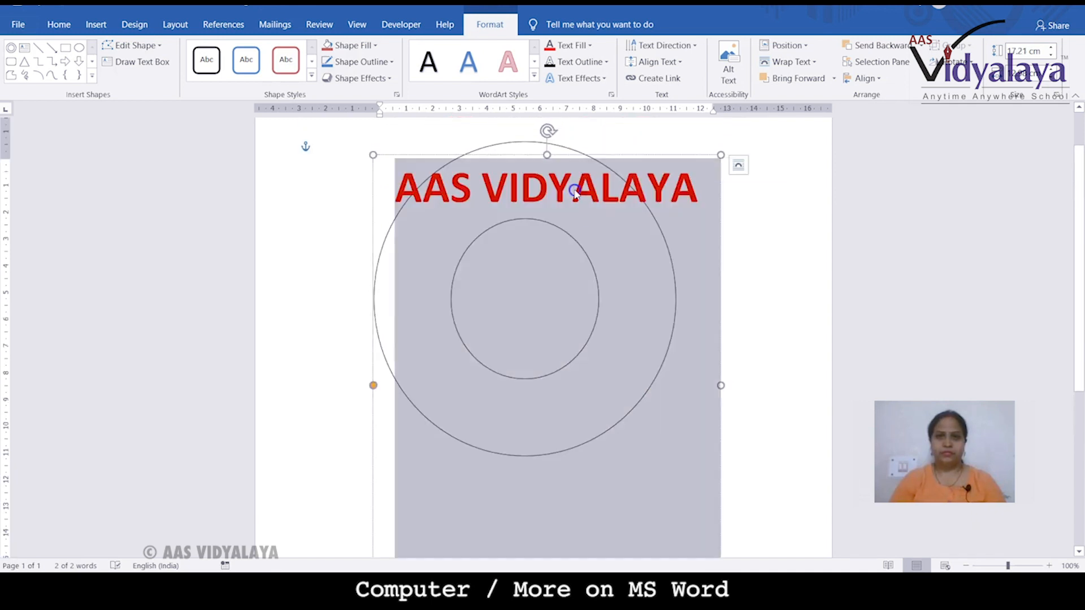
{"action": "left_click", "coordinate": [574, 190]}
{"action": "key", "text": "ctrl+z"}
{"action": "scroll", "coordinate": [633, 303], "scroll_direction": "up", "scroll_amount": 8}
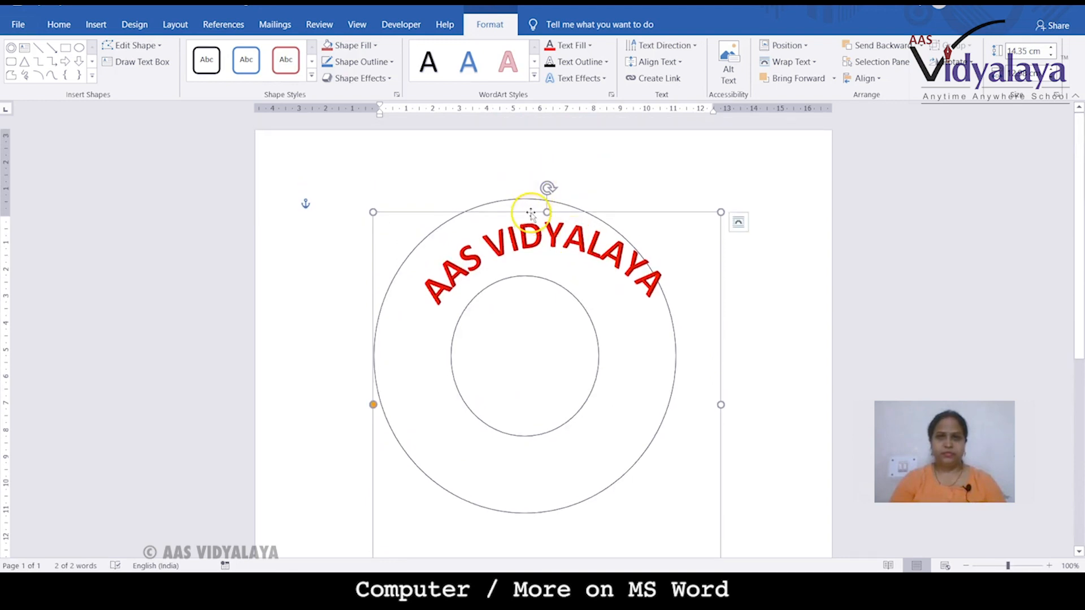
- Center the arched WordArt horizontally between the ring's inner and outer circles above the hole
{"action": "left_click_drag", "start_coordinate": [523, 216], "coordinate": [508, 223]}
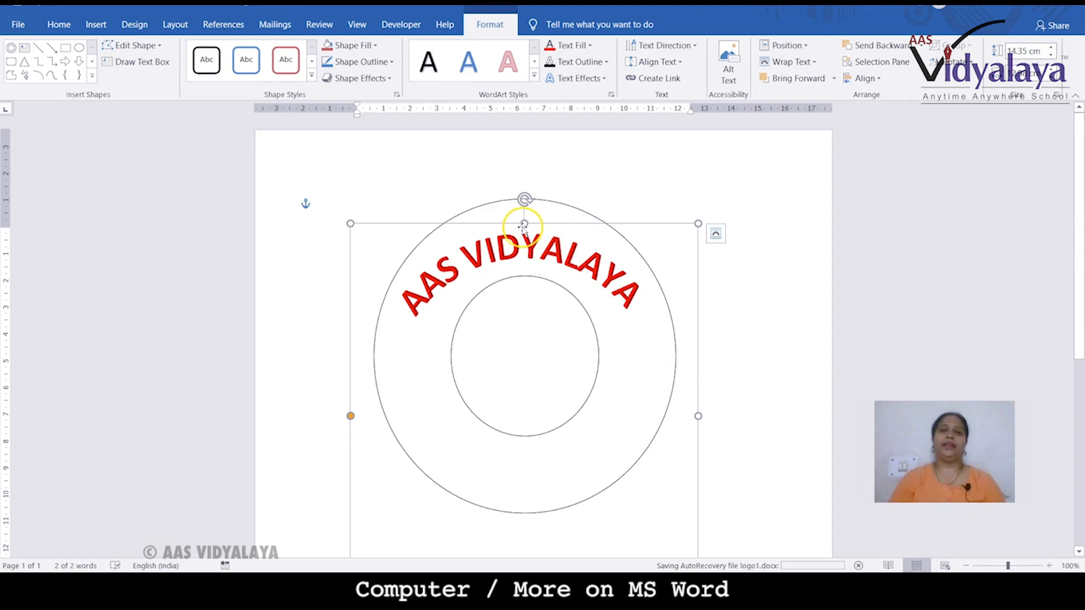
- Stretch the AAS VIDYALAYA WordArt box to about 15.33 cm tall and shift it slightly to the right in the ring
{"action": "mouse_move", "coordinate": [524, 224]}
{"action": "left_mouse_down"}
{"action": "mouse_move", "coordinate": [525, 197]}
{"action": "mouse_move", "coordinate": [515, 199]}
{"action": "mouse_move", "coordinate": [521, 222]}
{"action": "left_mouse_up"}
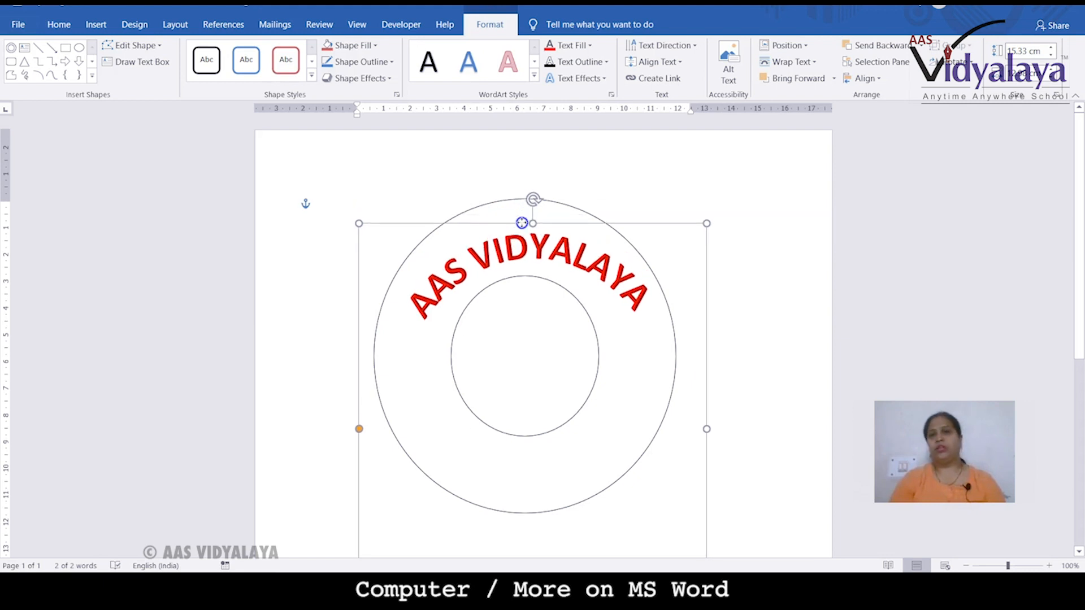
{"action": "left_click", "coordinate": [765, 273]}
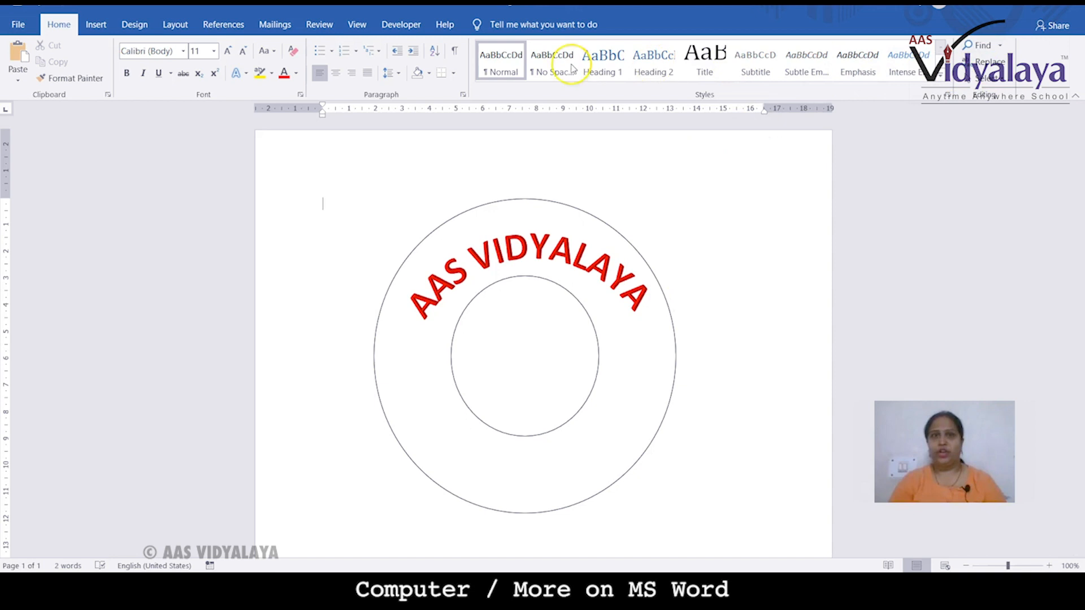
- Insert a blue gradient WordArt with a reflection and enter MUMBAI as its text
{"action": "left_click", "coordinate": [94, 25]}
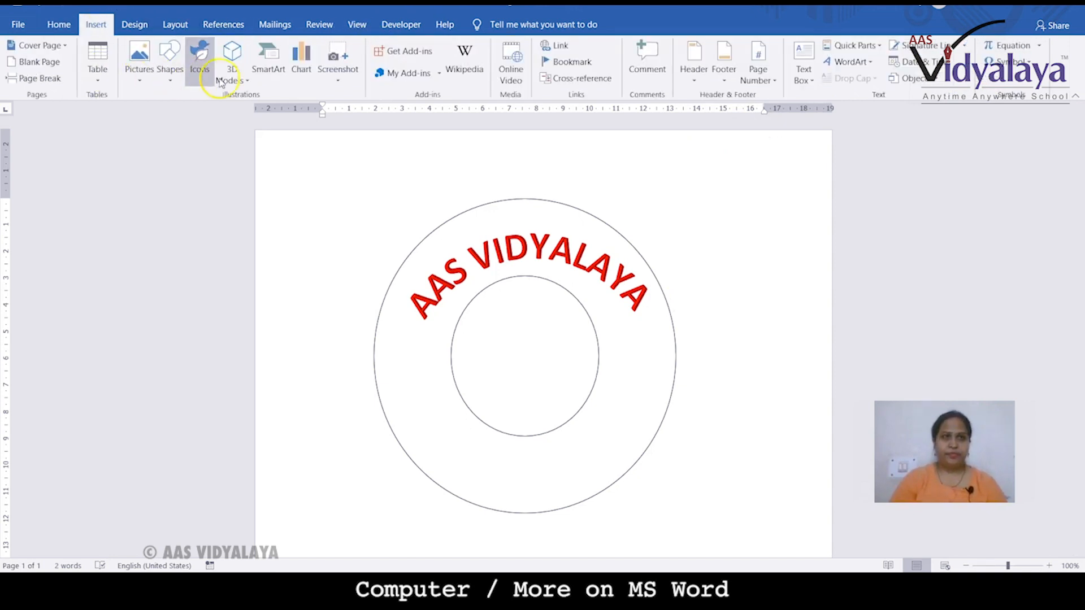
{"action": "left_click", "coordinate": [863, 63]}
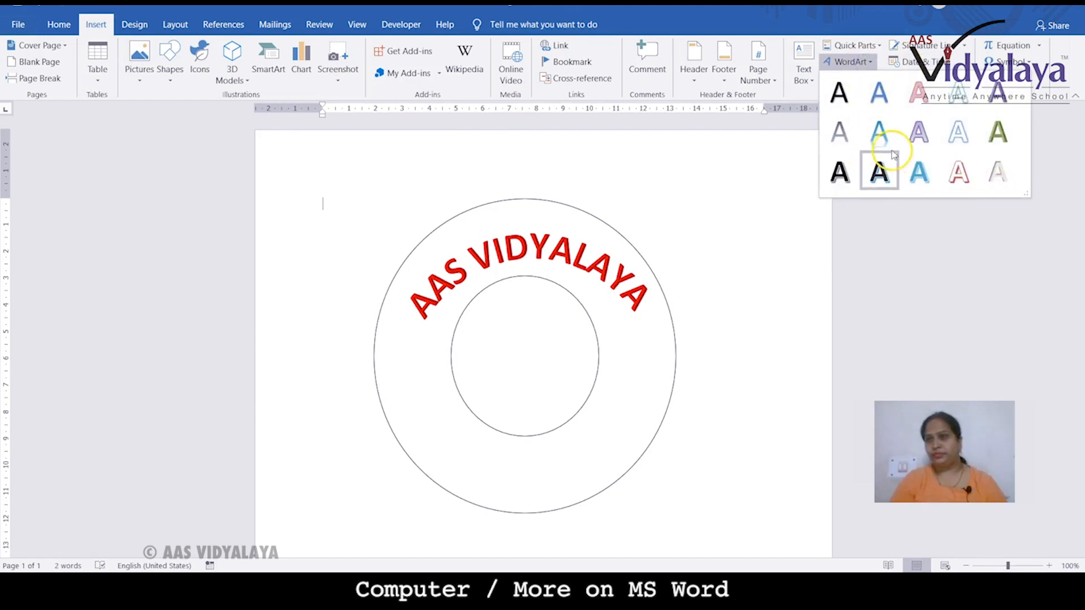
{"action": "left_click", "coordinate": [879, 133]}
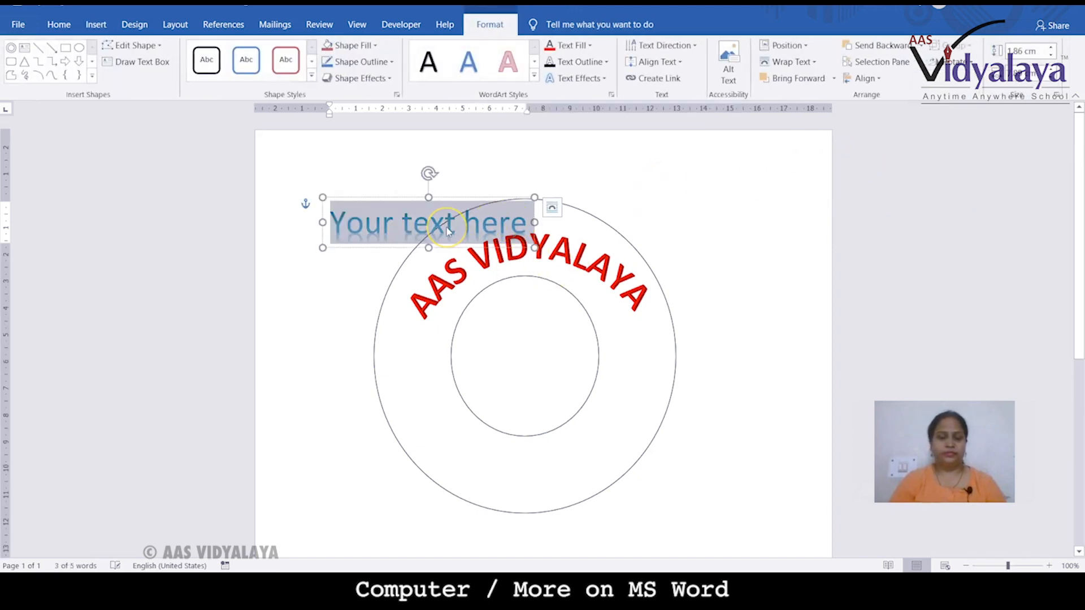
{"action": "type", "text": "MUMBAI"}
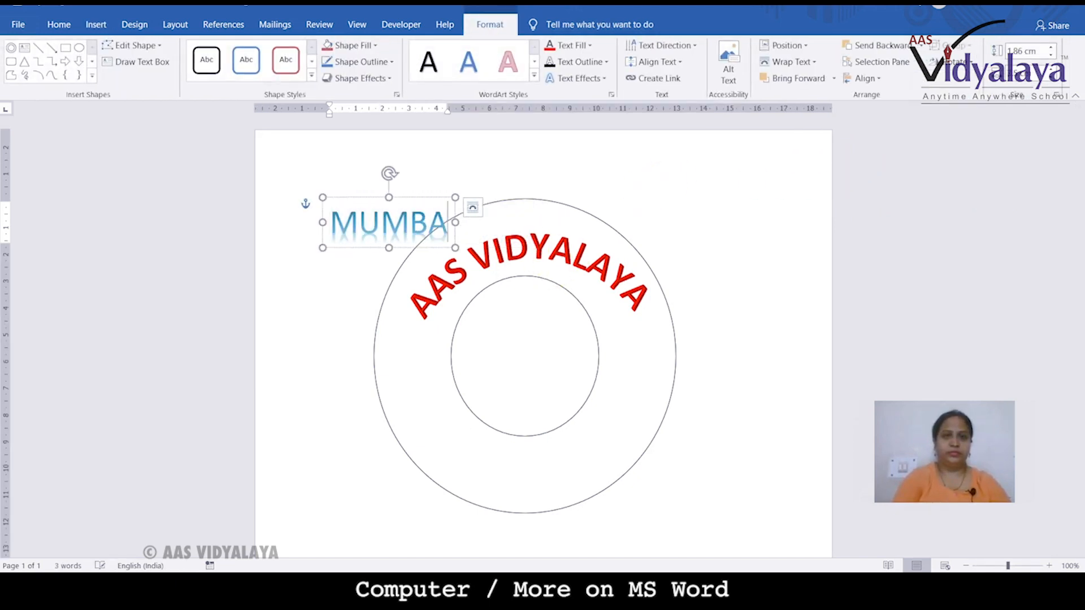
- Restyle the MUMBAI WordArt with the first black-fill, hard-shadow preset style
{"action": "left_click", "coordinate": [582, 45]}
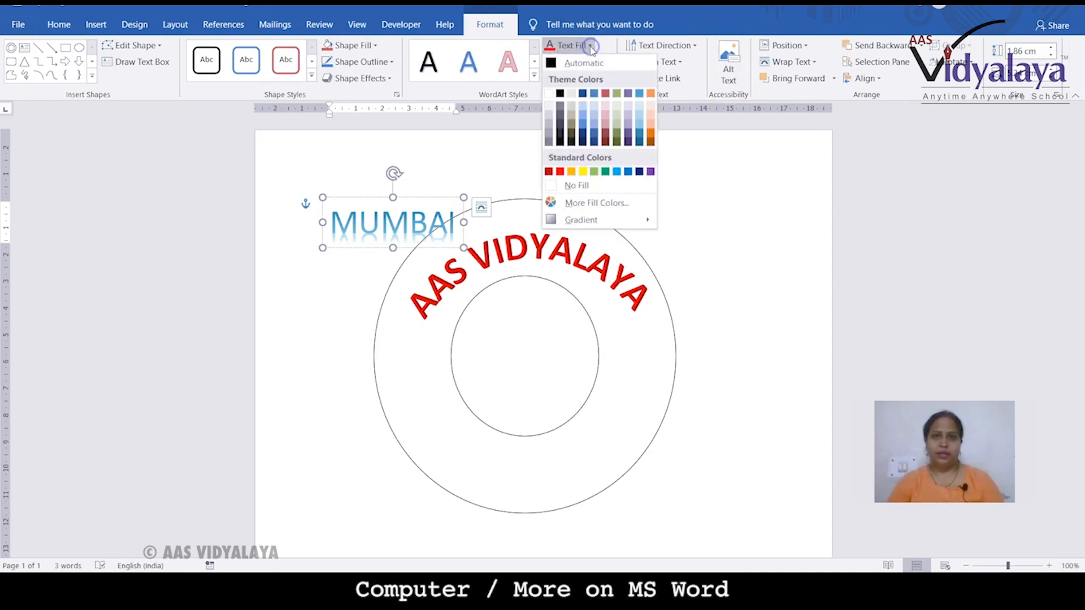
{"action": "left_click", "coordinate": [639, 173]}
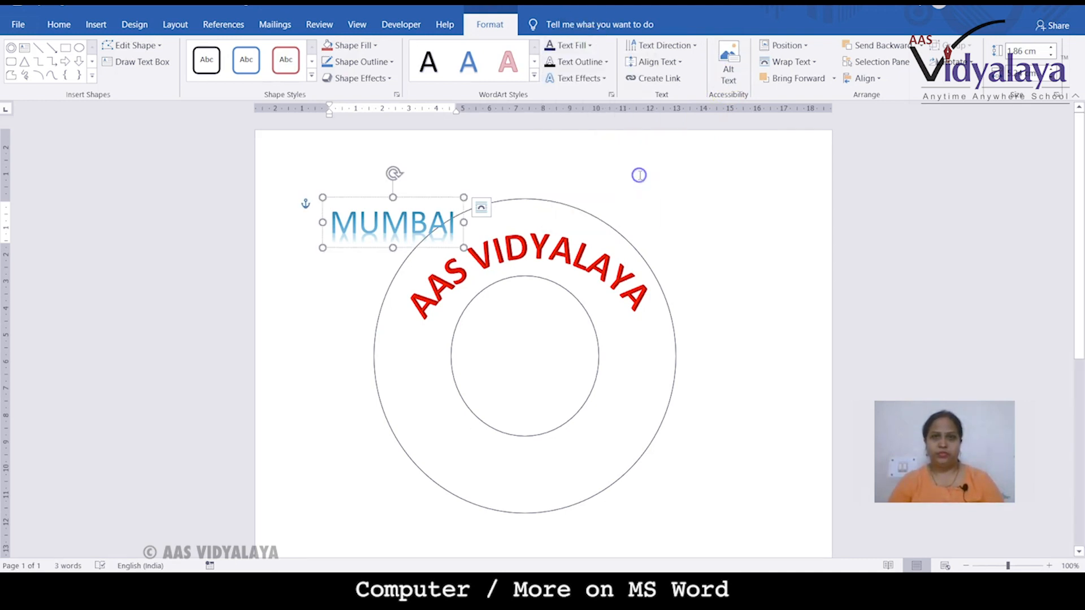
{"action": "left_click_drag", "start_coordinate": [330, 226], "coordinate": [468, 239]}
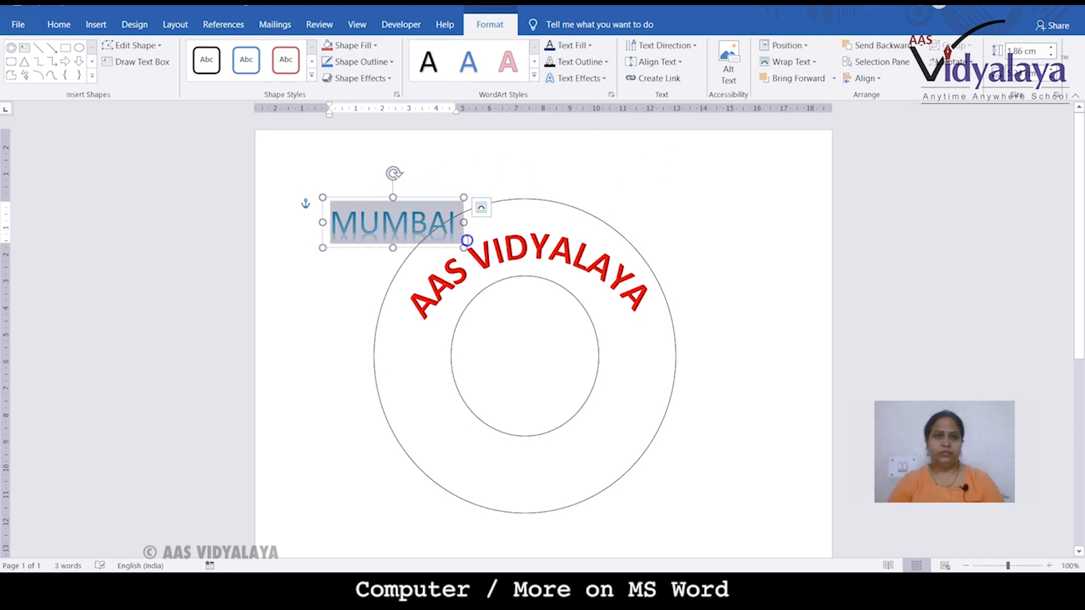
{"action": "left_click", "coordinate": [534, 75]}
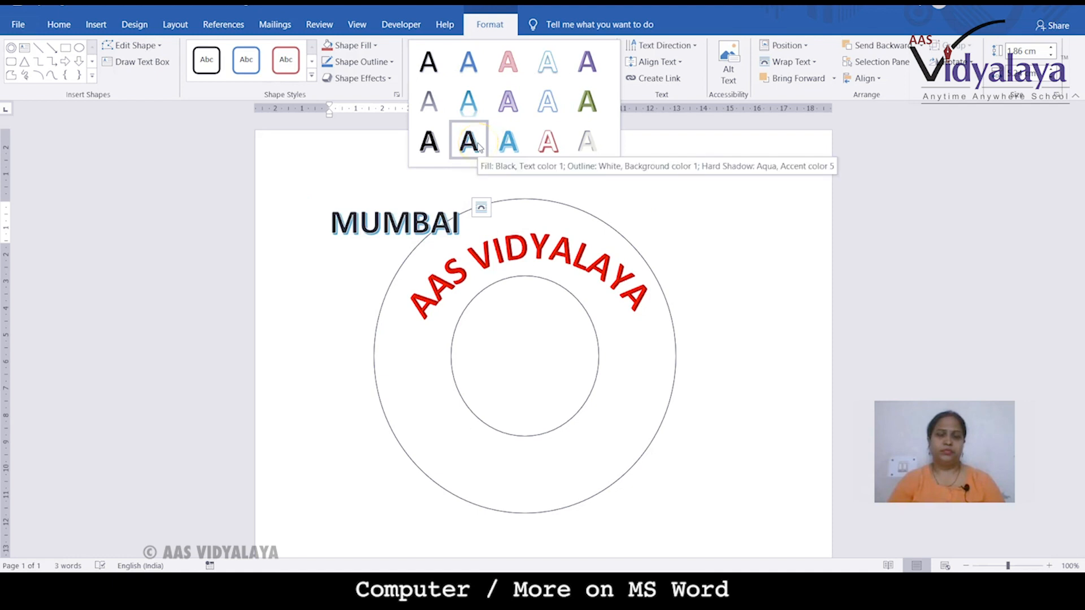
{"action": "left_click", "coordinate": [438, 148]}
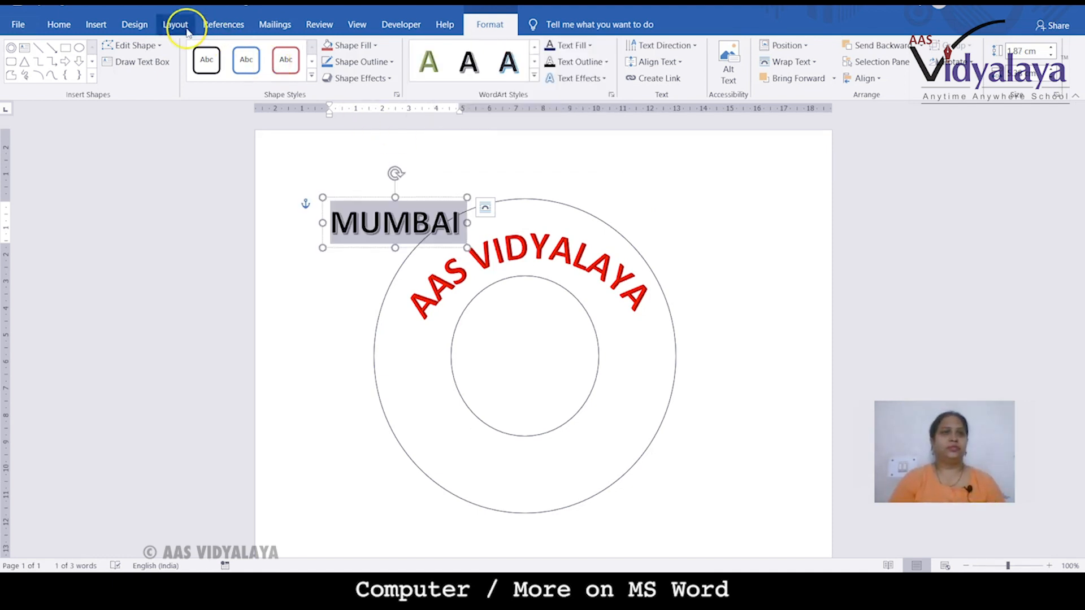
- Enlarge the MUMBAI text to font size 80
{"action": "left_click", "coordinate": [56, 25]}
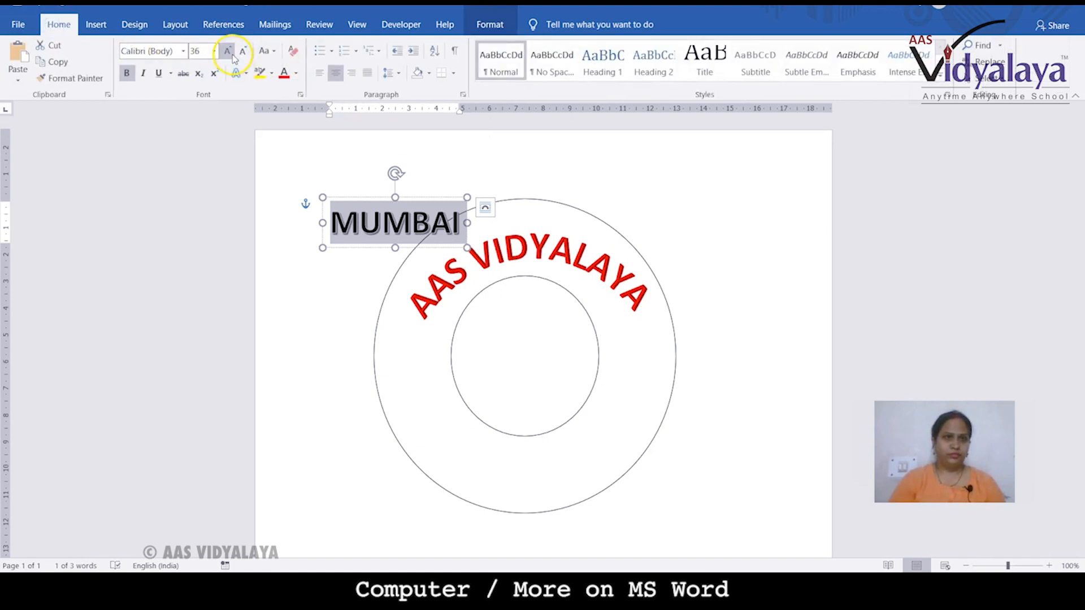
{"action": "left_click", "coordinate": [230, 54]}
{"action": "left_click", "coordinate": [229, 53]}
{"action": "left_click", "coordinate": [229, 53]}
{"action": "left_click", "coordinate": [229, 53]}
{"action": "left_click", "coordinate": [230, 54]}
{"action": "left_click", "coordinate": [230, 54]}
{"action": "left_click", "coordinate": [230, 53]}
{"action": "left_click", "coordinate": [229, 53]}
- Shorten the MUMBAI WordArt box to about 3.51 cm tall and move it down across the middle of the ring
{"action": "left_click_drag", "start_coordinate": [383, 196], "coordinate": [347, 254]}
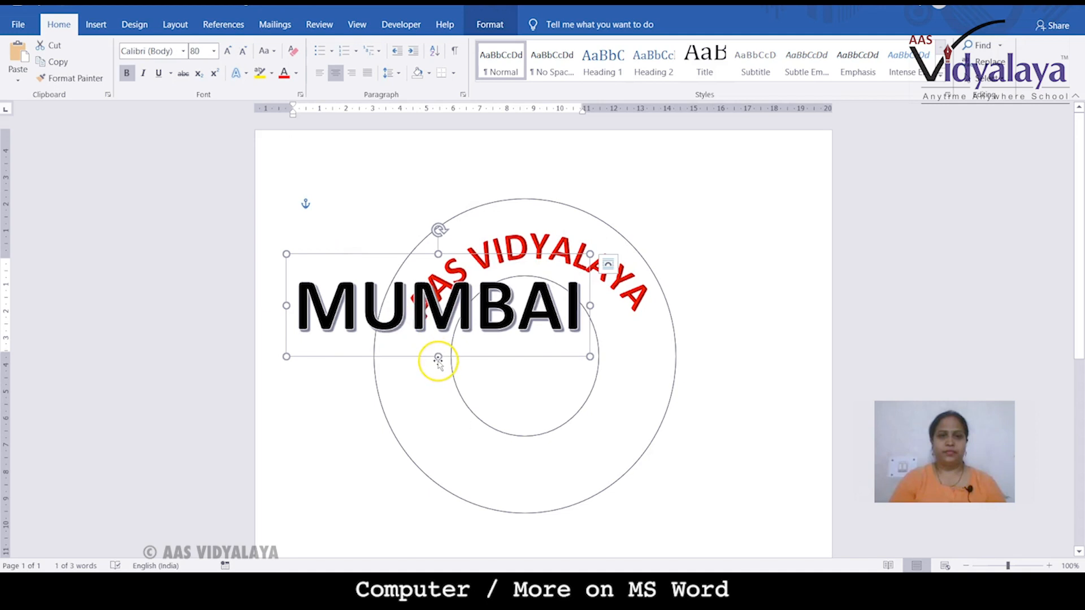
{"action": "left_click_drag", "start_coordinate": [439, 355], "coordinate": [439, 348]}
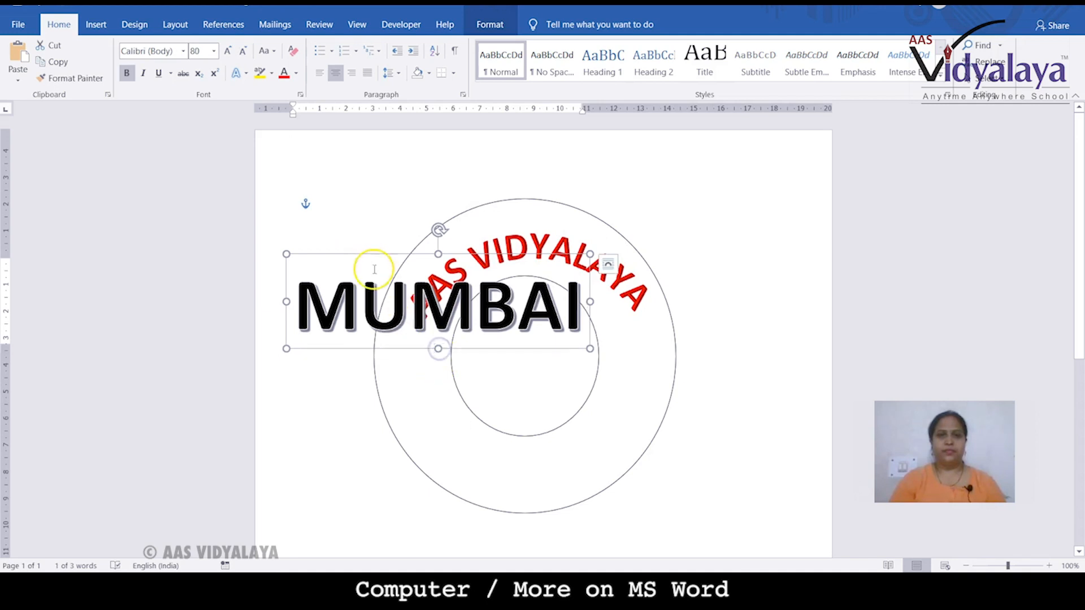
{"action": "left_click", "coordinate": [361, 254]}
{"action": "left_click_drag", "start_coordinate": [382, 328], "coordinate": [391, 361]}
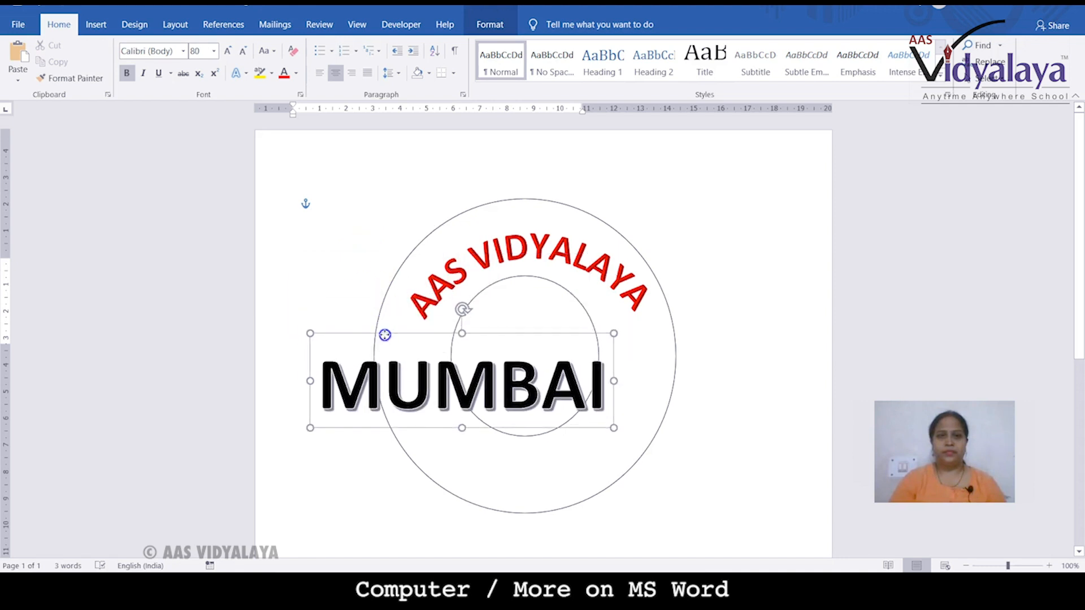
- Try to curve the MUMBAI WordArt with the downward-arch Follow Path transform
{"action": "left_click", "coordinate": [489, 26]}
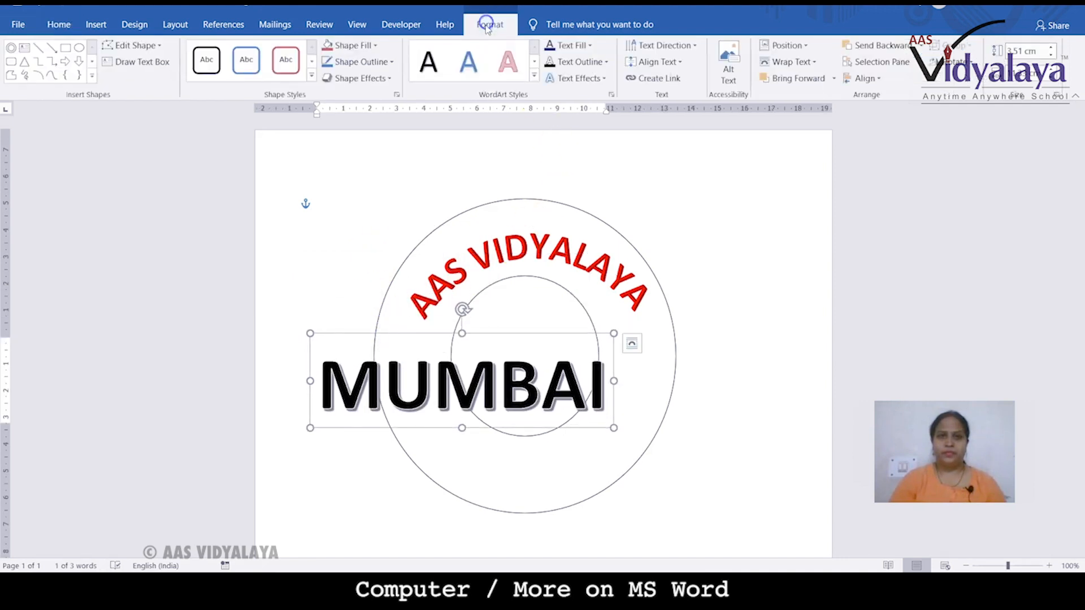
{"action": "left_click", "coordinate": [579, 78]}
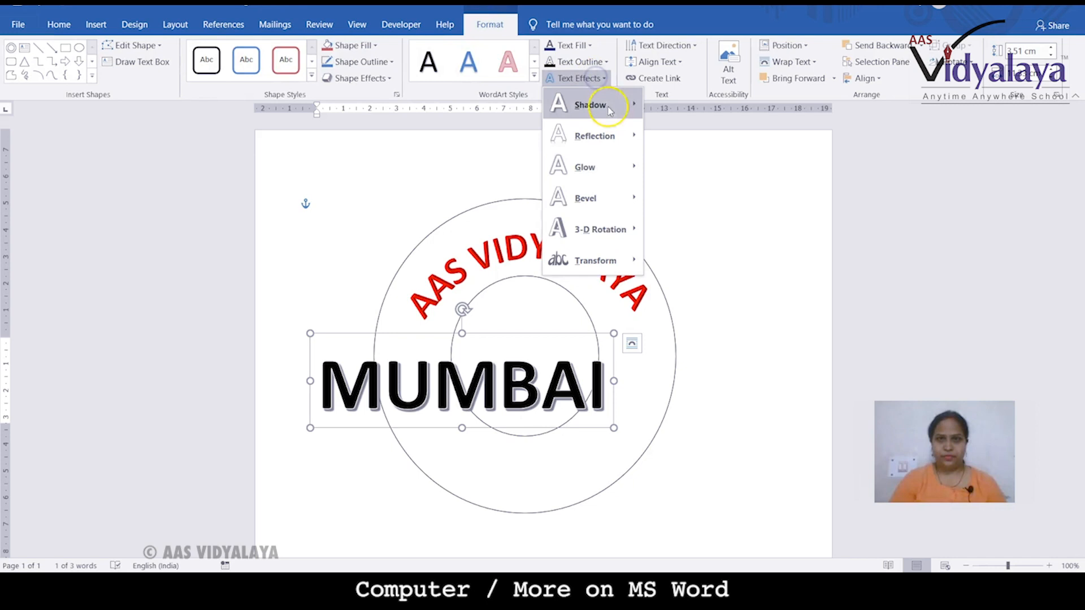
{"action": "mouse_move", "coordinate": [616, 265]}
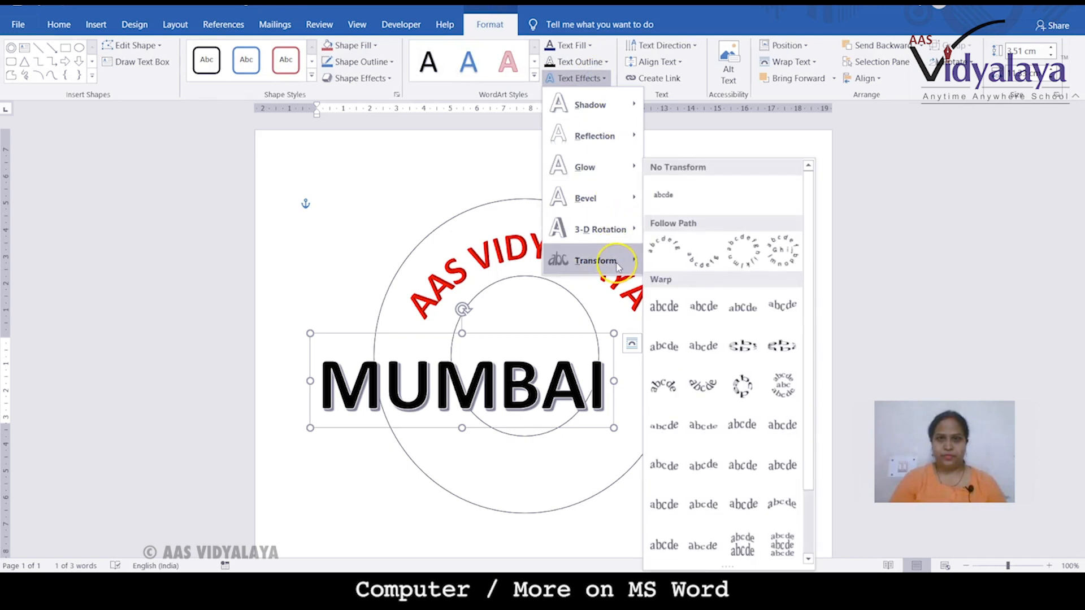
{"action": "left_click", "coordinate": [708, 268]}
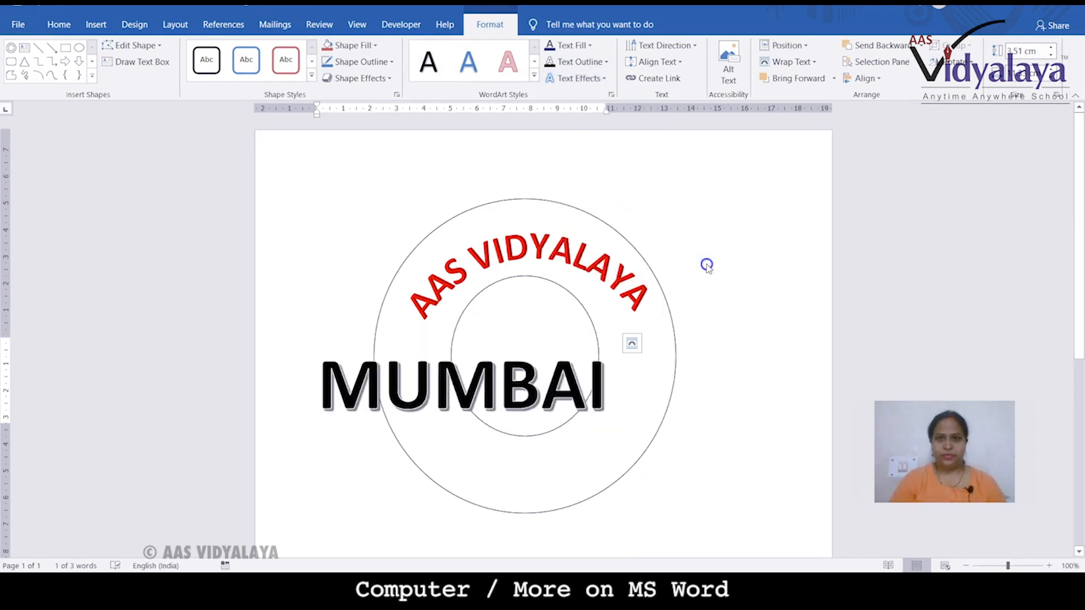
{"action": "triple_click", "coordinate": [439, 415]}
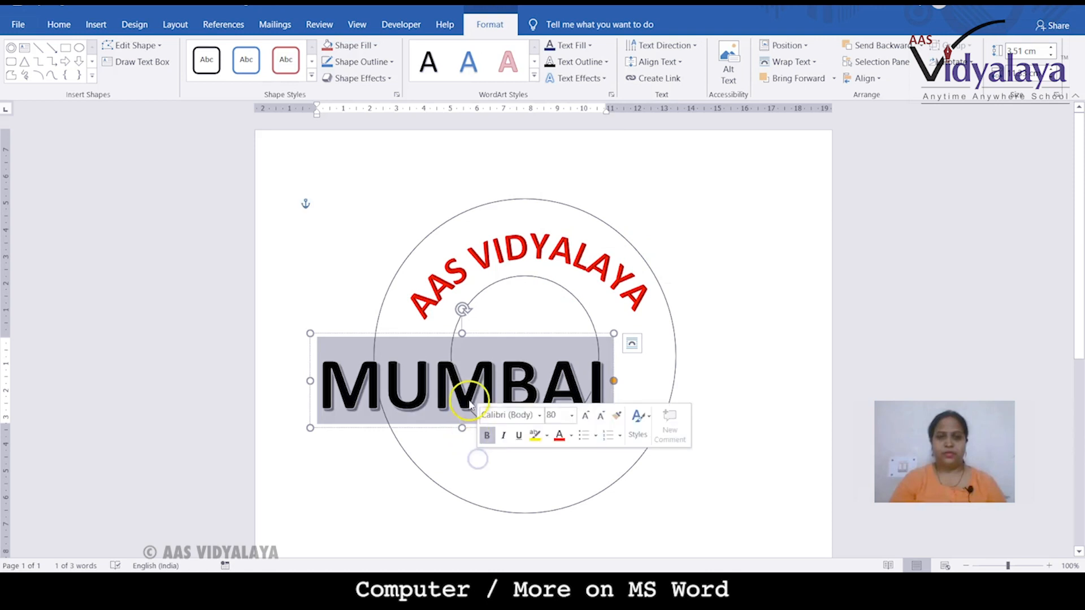
{"action": "left_click", "coordinate": [516, 429]}
{"action": "left_click_drag", "start_coordinate": [504, 418], "coordinate": [475, 344]}
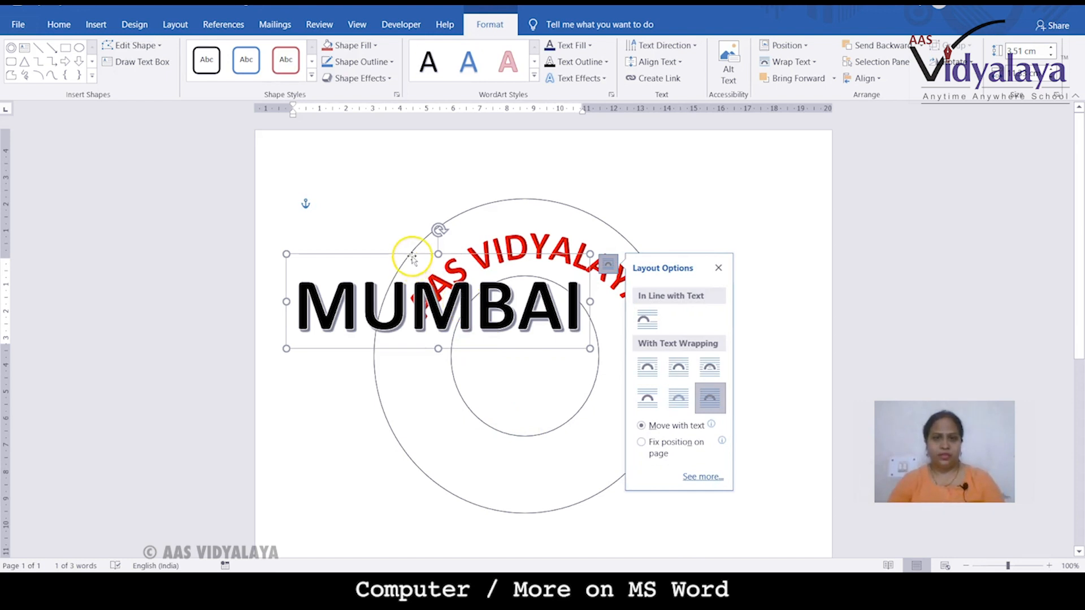
- Curve MUMBAI along the ring's lower part with the downward-arch Follow Path transform, in a box about 10.54 cm tall
{"action": "left_click_drag", "start_coordinate": [413, 256], "coordinate": [501, 418]}
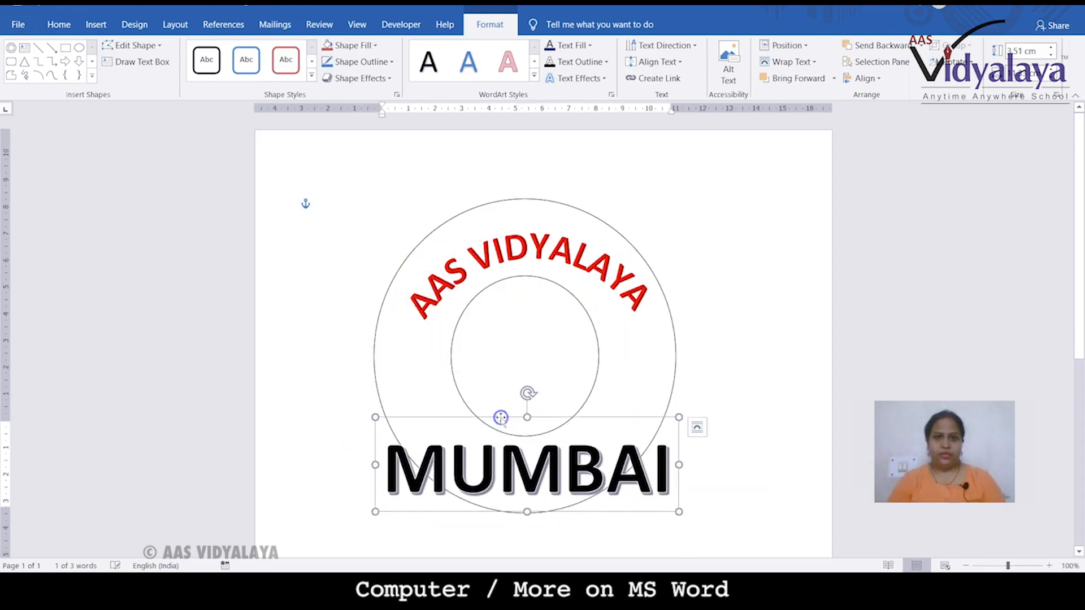
{"action": "left_click", "coordinate": [577, 78]}
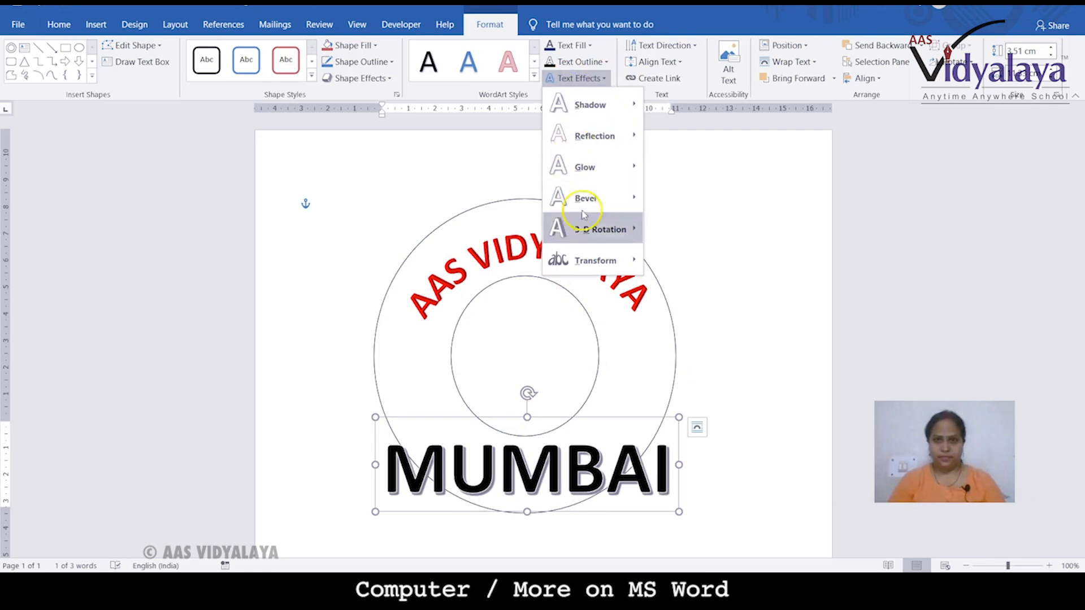
{"action": "mouse_move", "coordinate": [602, 272]}
{"action": "left_click", "coordinate": [702, 254]}
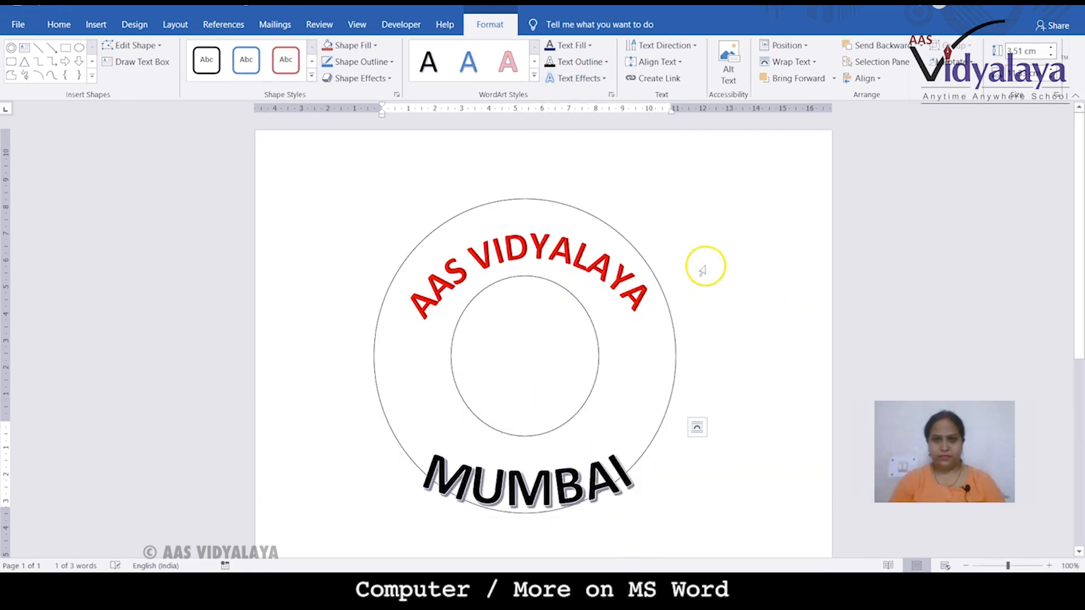
{"action": "left_click_drag", "start_coordinate": [527, 416], "coordinate": [538, 228]}
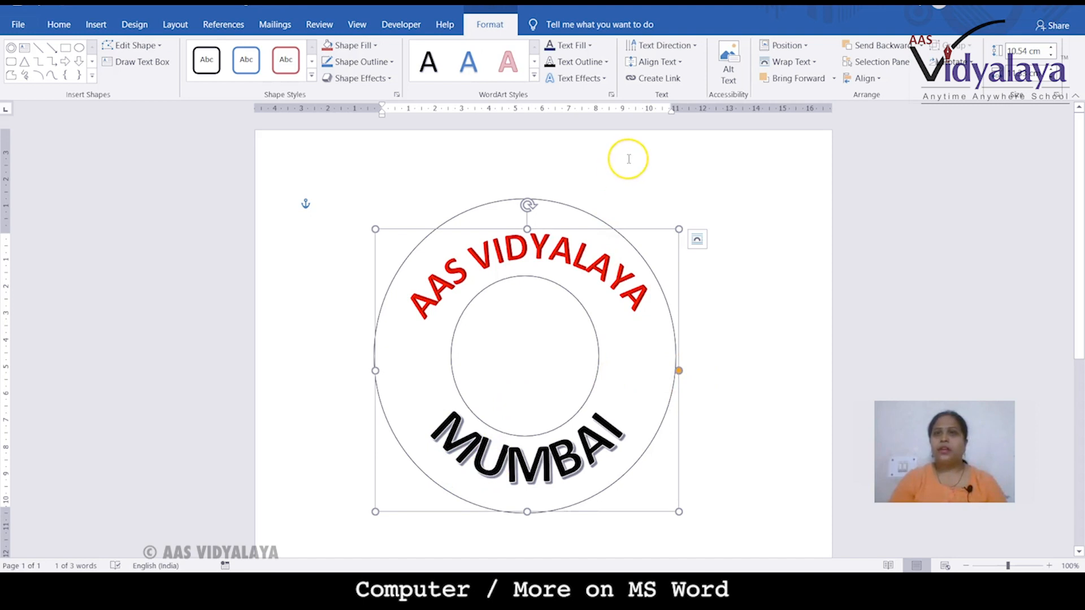
{"action": "left_click", "coordinate": [812, 64]}
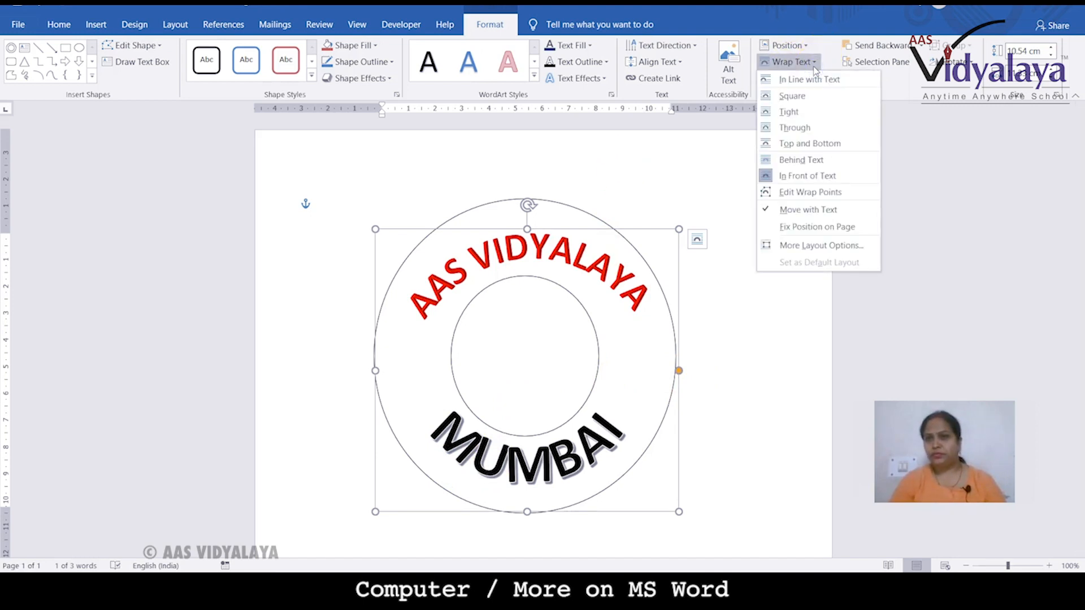
{"action": "left_click", "coordinate": [936, 130]}
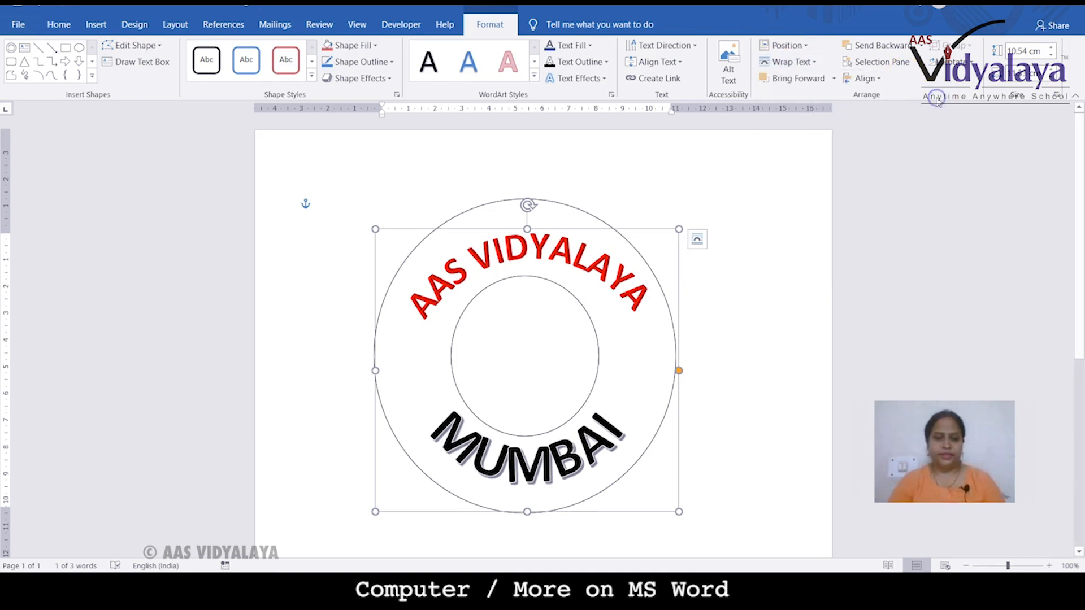
{"action": "double_click", "coordinate": [428, 358]}
{"action": "left_click", "coordinate": [315, 309]}
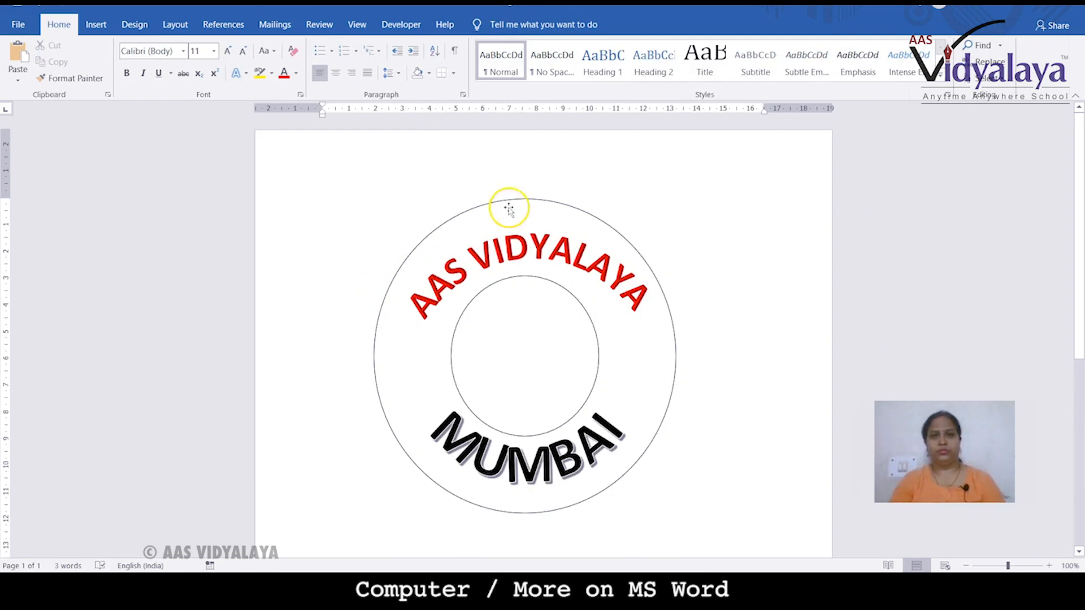
- Select the hollow circle and preview shape fill colors, including Light Green and the additional custom colors
{"action": "left_click", "coordinate": [510, 200]}
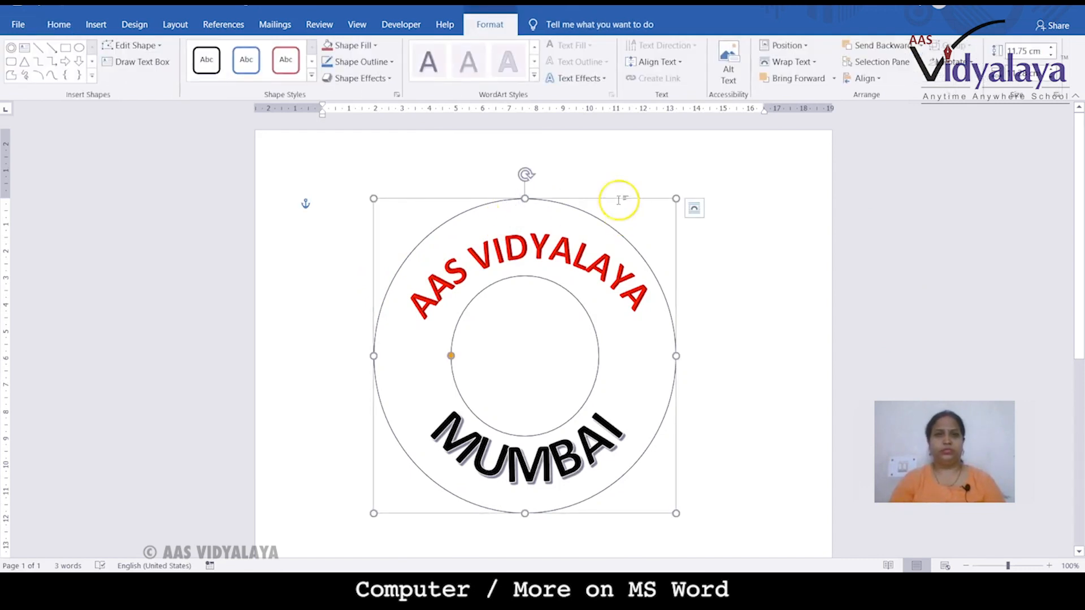
{"action": "left_click", "coordinate": [368, 46]}
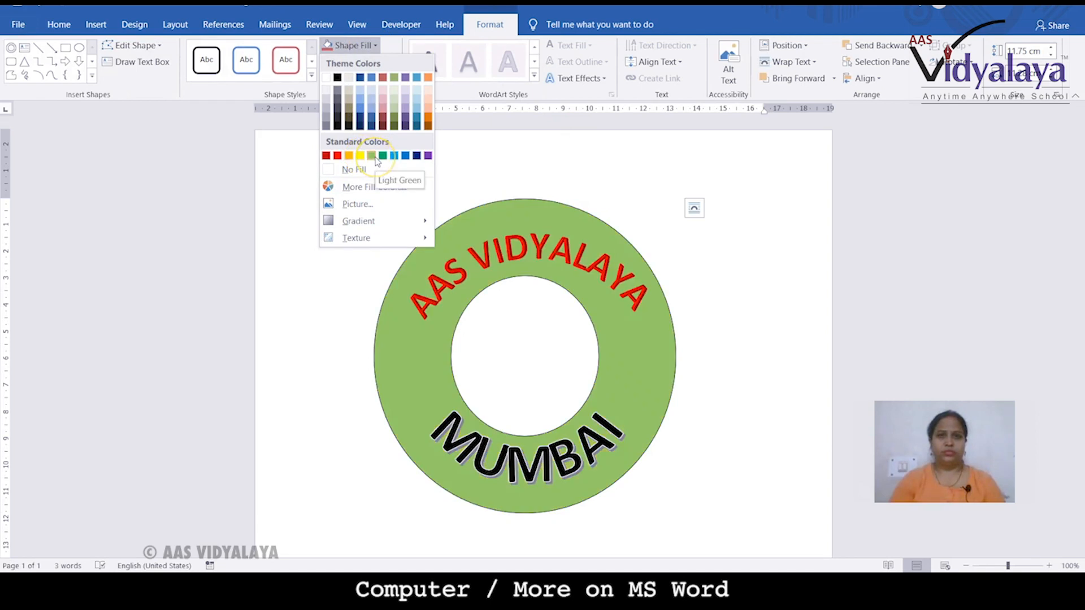
{"action": "left_click", "coordinate": [393, 157]}
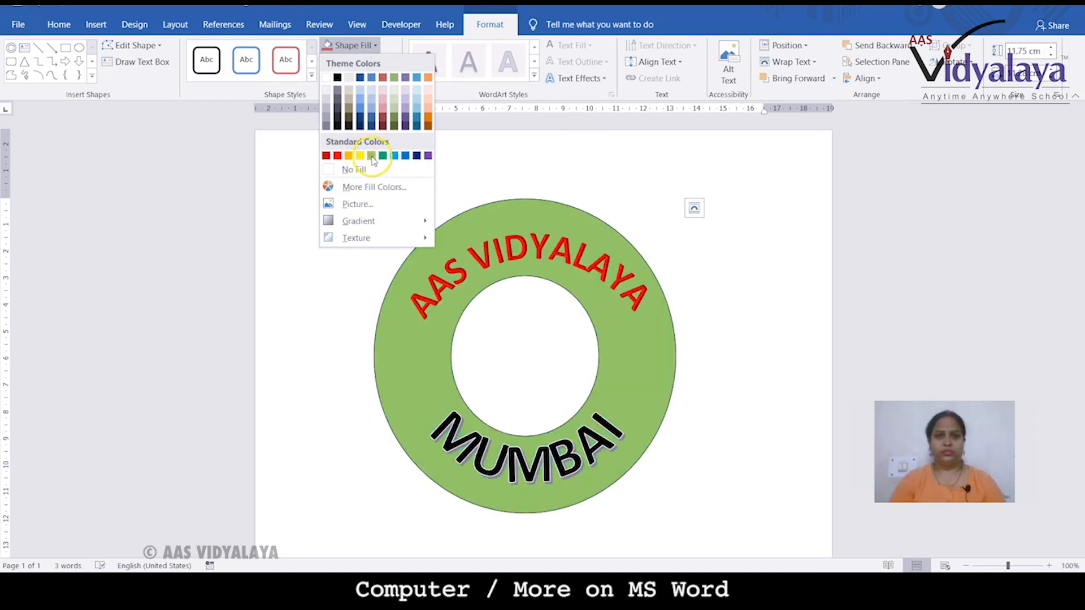
{"action": "left_click", "coordinate": [362, 187]}
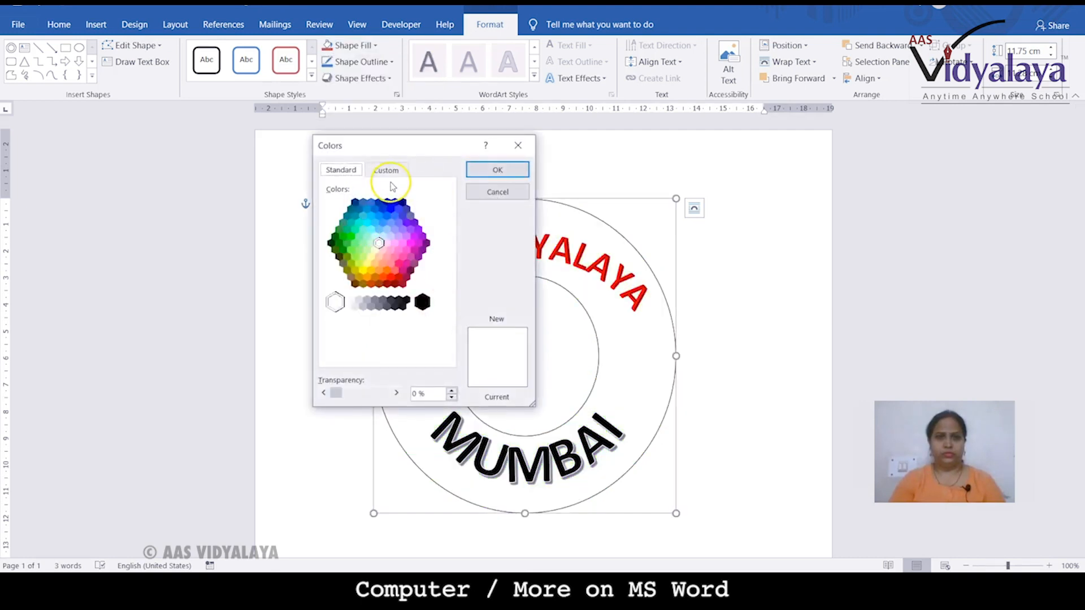
{"action": "left_click", "coordinate": [389, 173]}
{"action": "left_click", "coordinate": [518, 146]}
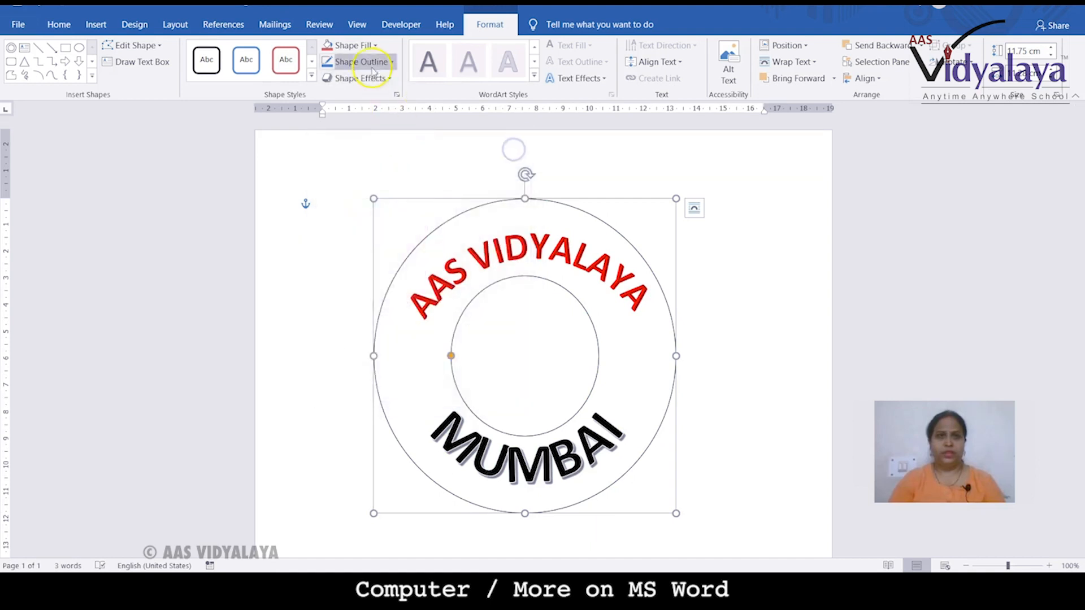
- Apply a linear gradient fill to the hollow circle through the detailed gradient settings
{"action": "left_click", "coordinate": [364, 45]}
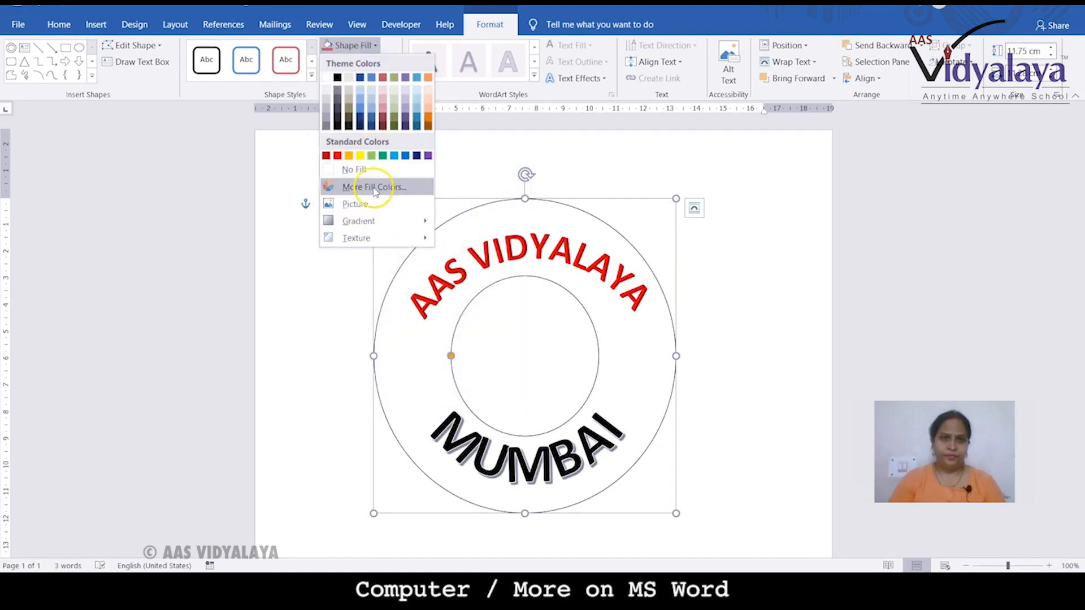
{"action": "mouse_move", "coordinate": [403, 226]}
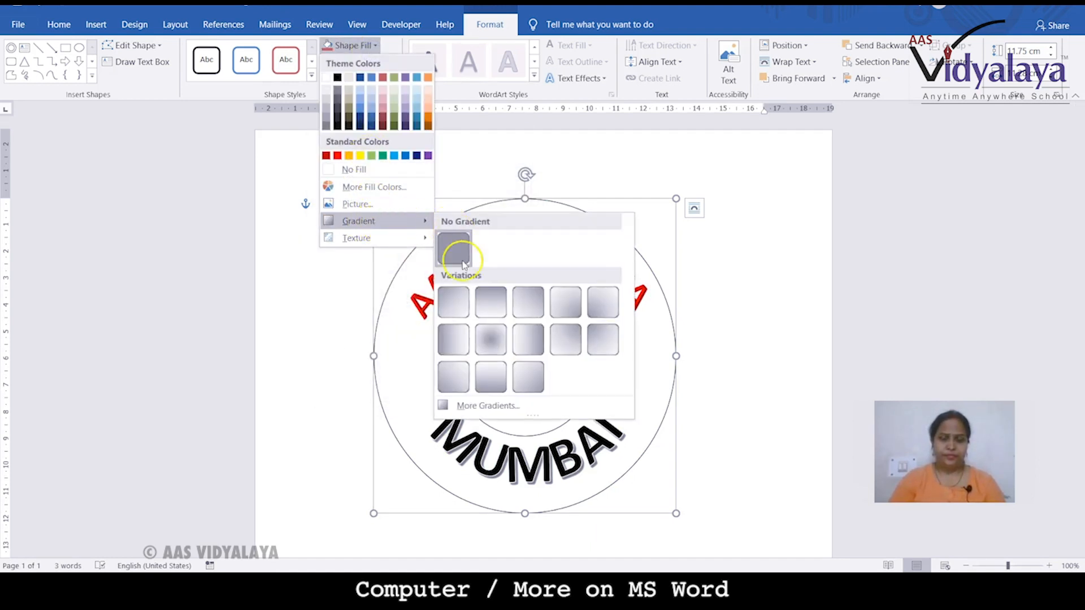
{"action": "left_click", "coordinate": [469, 405]}
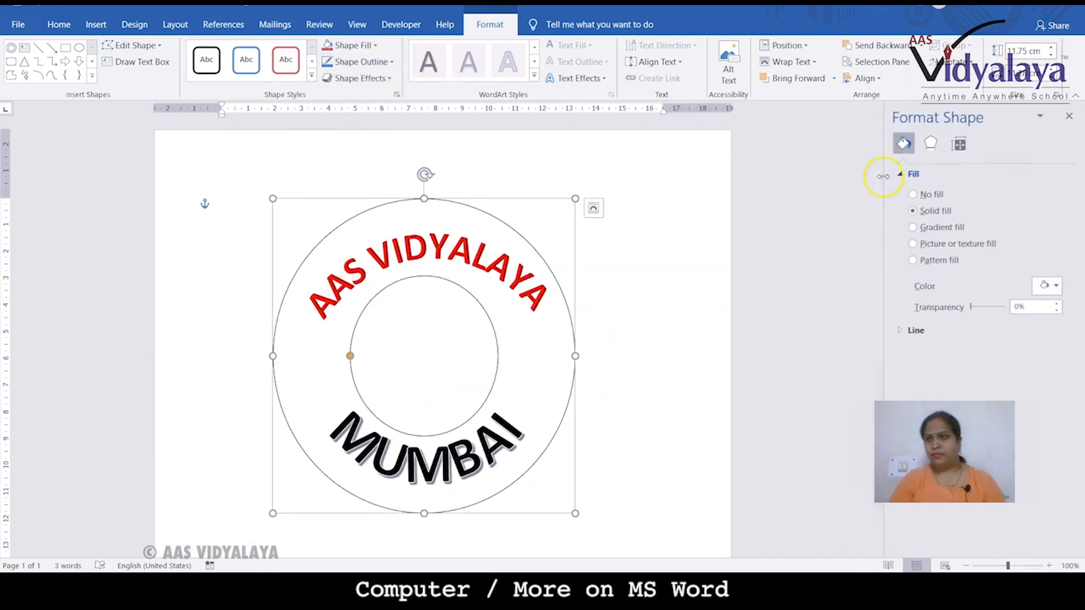
{"action": "left_click", "coordinate": [913, 226]}
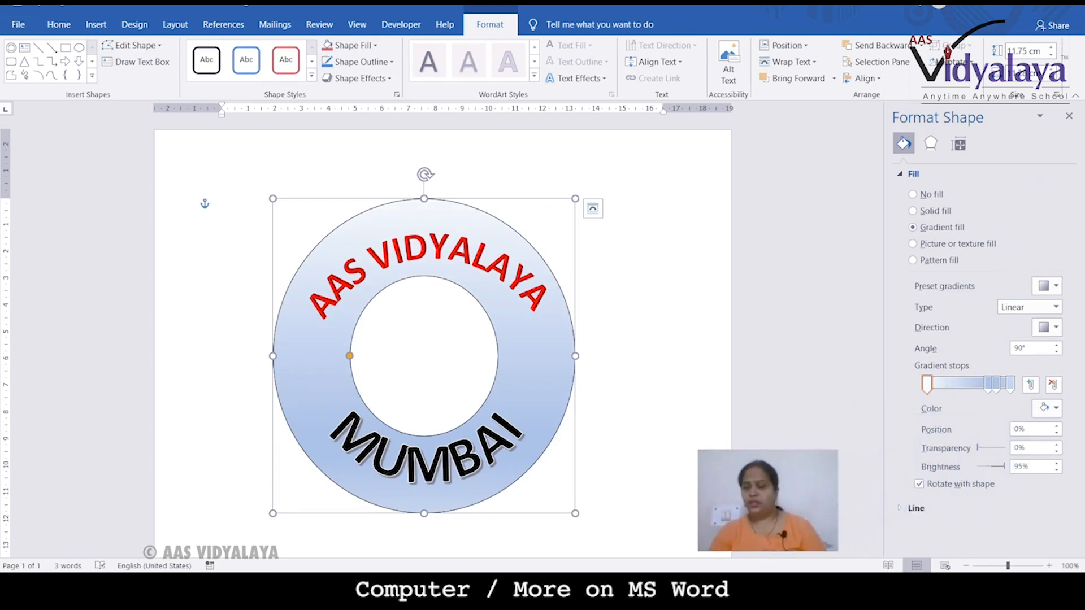
- Recolor the 73% gradient stop light orange after trying Light Green, and move the stop to about 48%
{"action": "left_click_drag", "start_coordinate": [930, 385], "coordinate": [990, 382]}
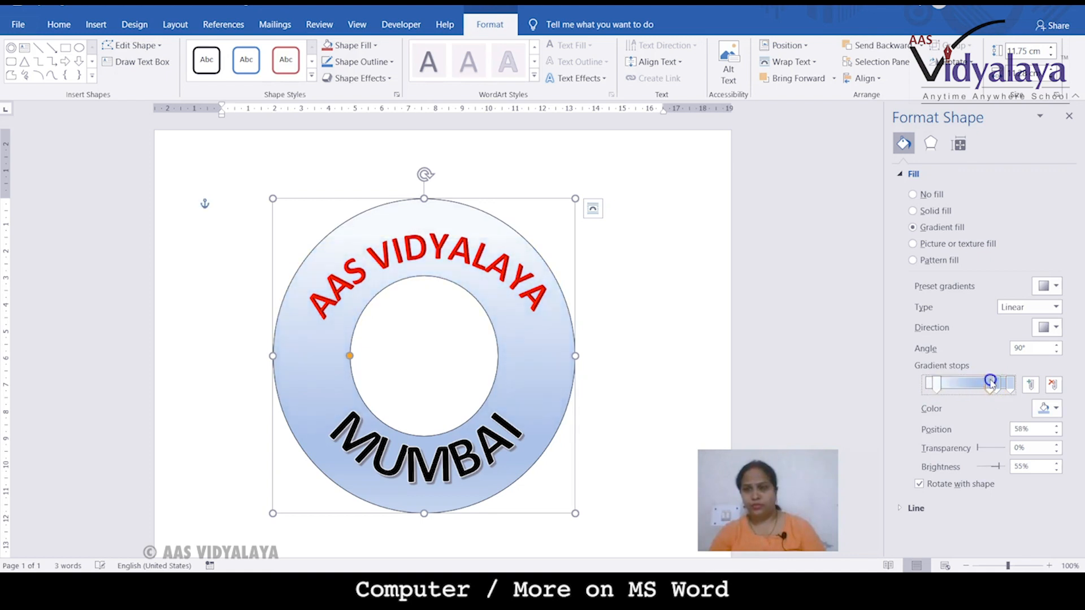
{"action": "left_click", "coordinate": [1056, 407]}
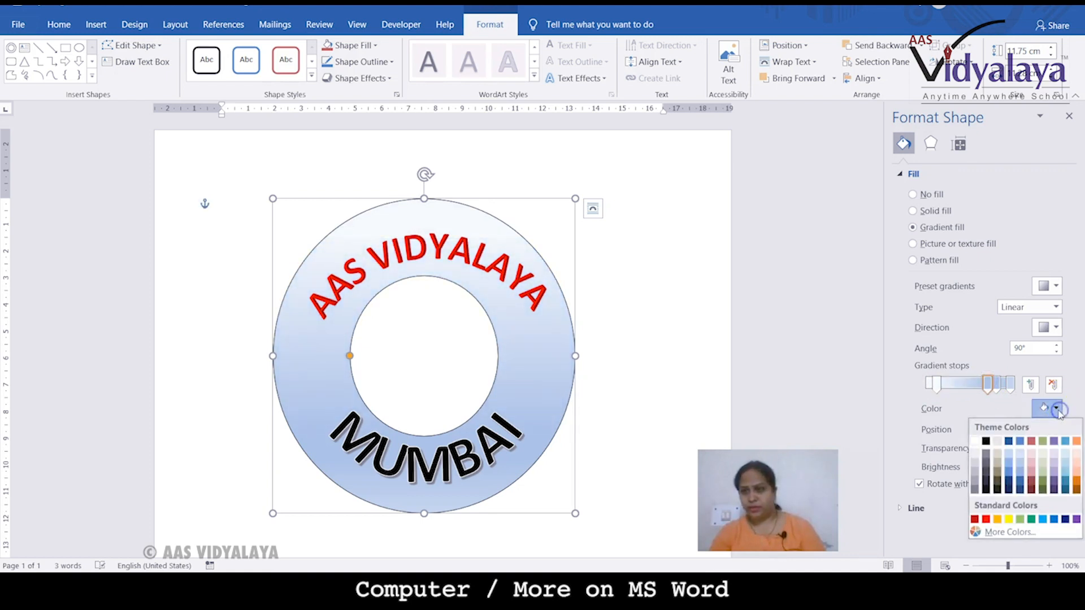
{"action": "left_click", "coordinate": [1020, 519]}
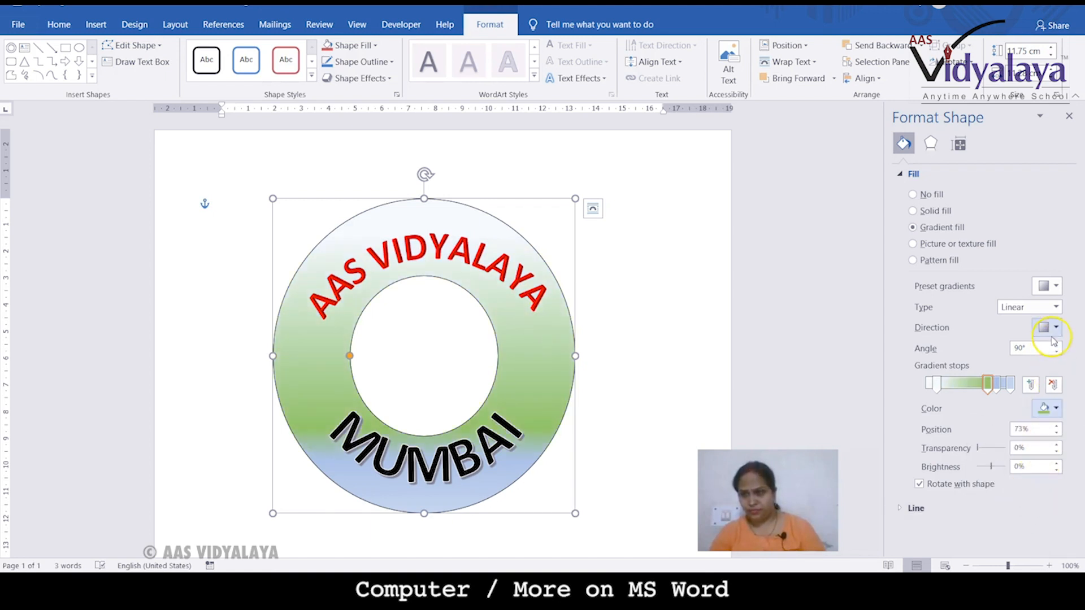
{"action": "left_click", "coordinate": [1057, 406]}
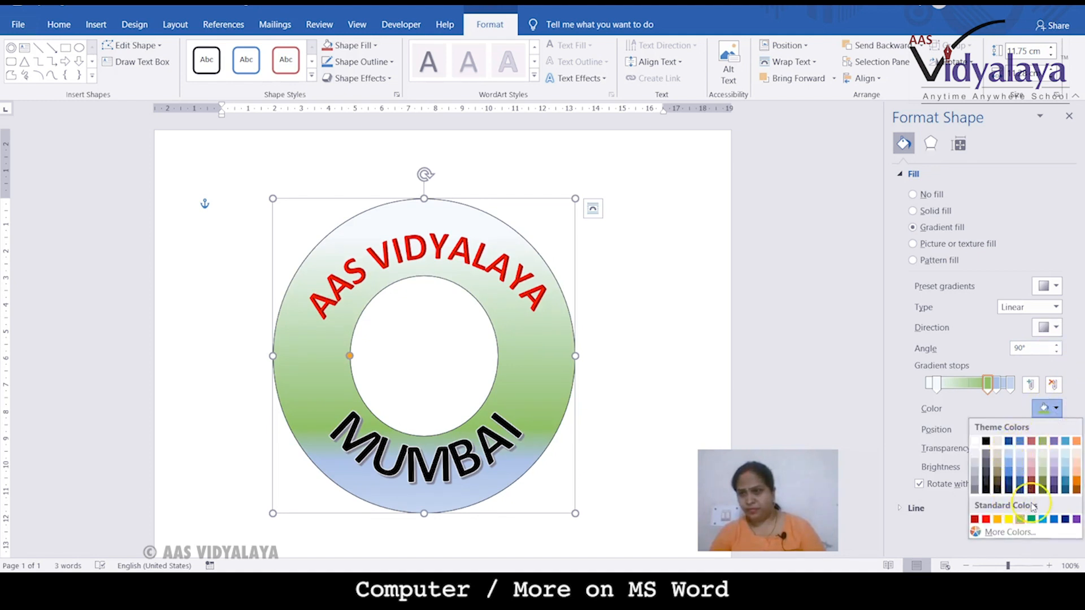
{"action": "left_click", "coordinate": [1079, 473]}
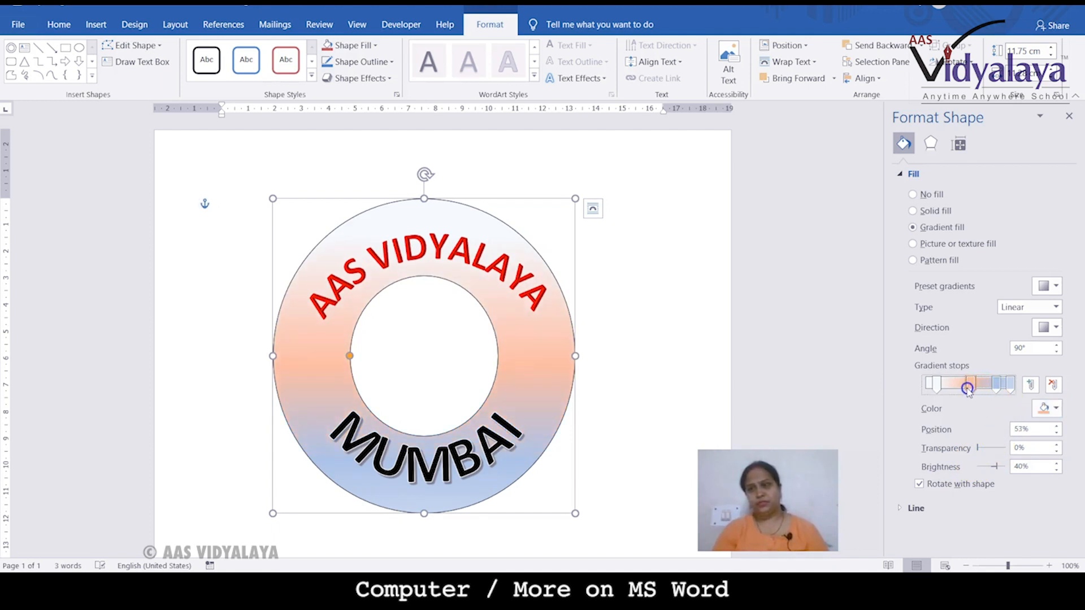
{"action": "left_click_drag", "start_coordinate": [968, 389], "coordinate": [922, 376]}
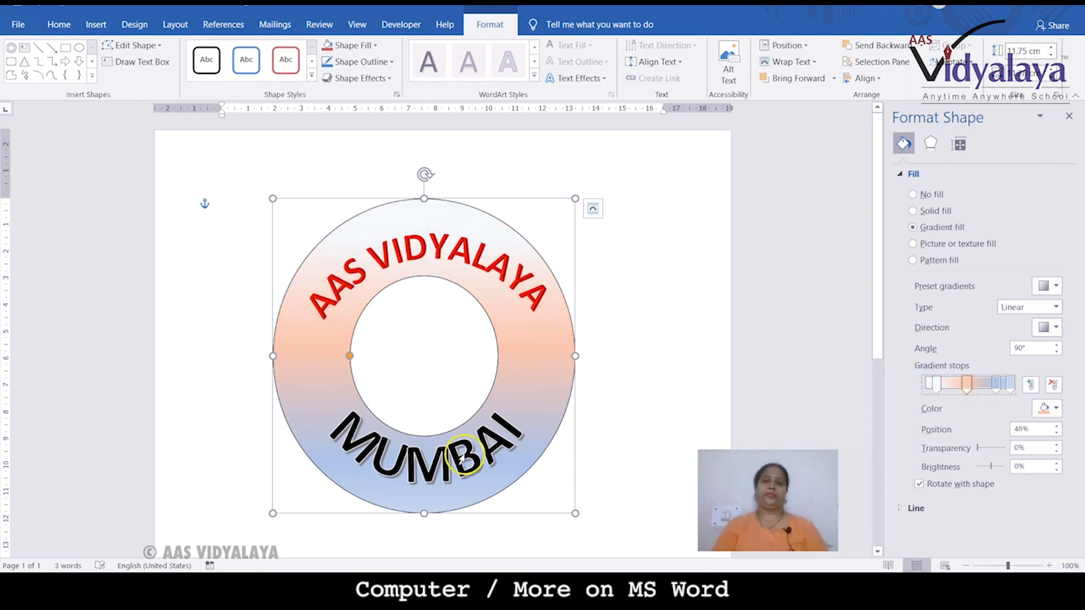
{"action": "left_click", "coordinate": [656, 347]}
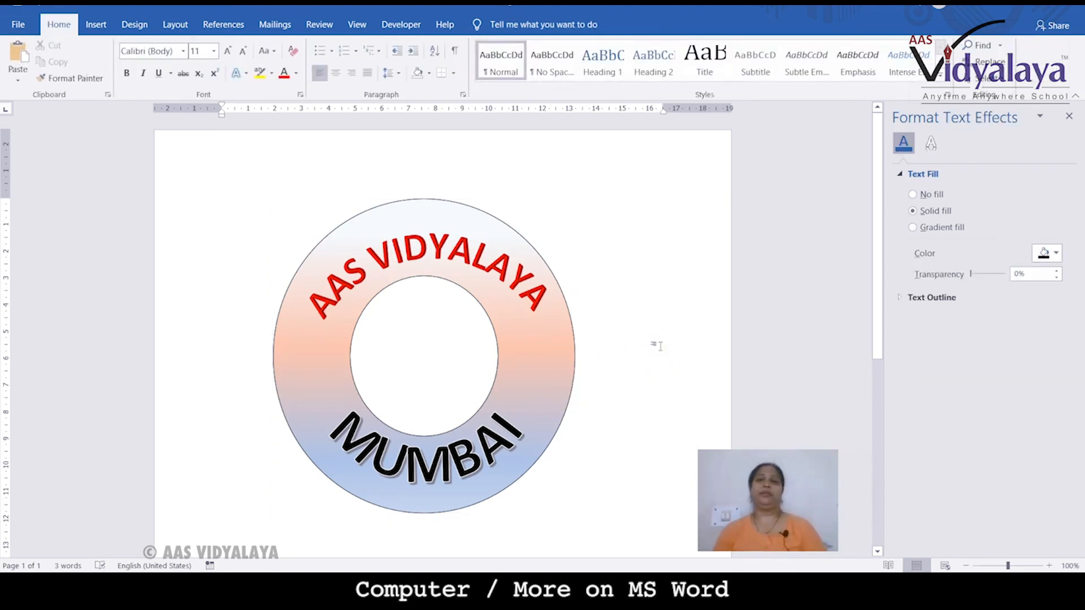
{"action": "left_click", "coordinate": [1065, 119]}
{"action": "scroll", "coordinate": [727, 273], "scroll_direction": "down", "scroll_amount": 2}
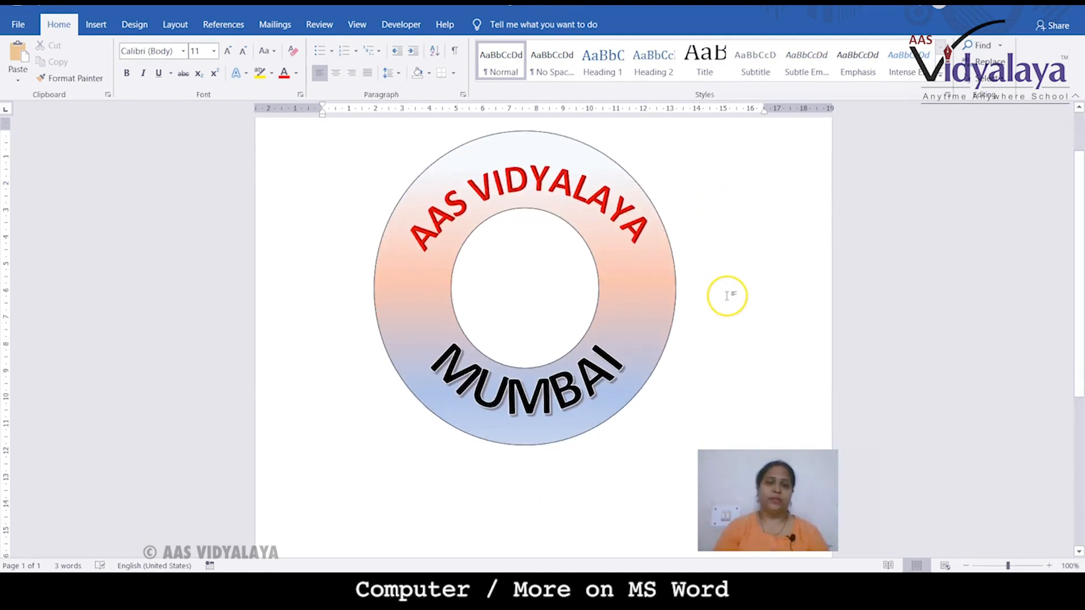
- Draw a wide oval about 3.47 cm tall in the empty page area below the ring
{"action": "scroll", "coordinate": [726, 295], "scroll_direction": "down", "scroll_amount": 5}
{"action": "left_click", "coordinate": [444, 329]}
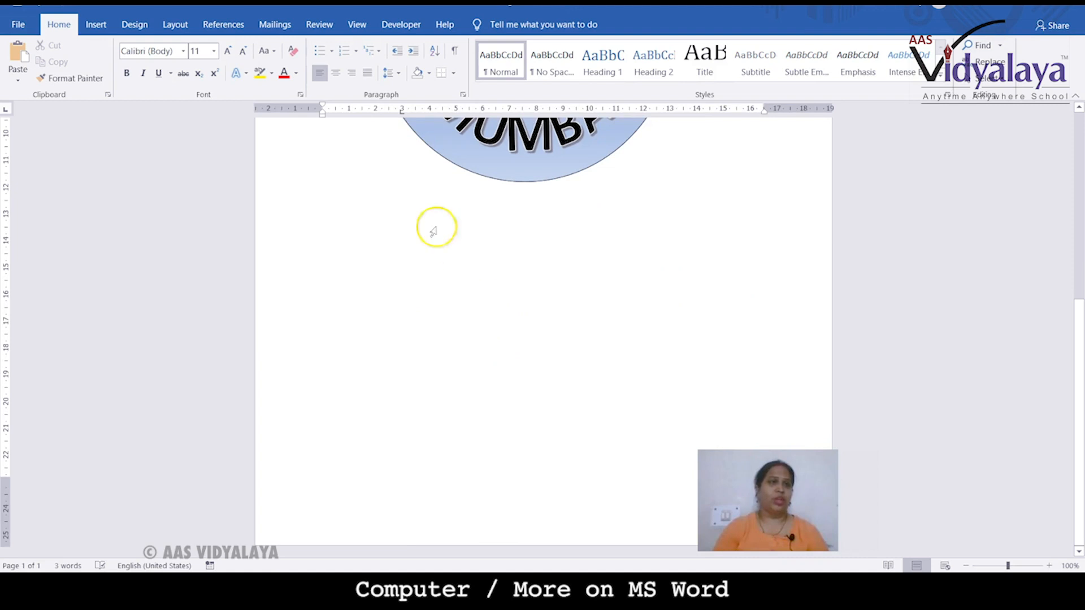
{"action": "left_click", "coordinate": [96, 24]}
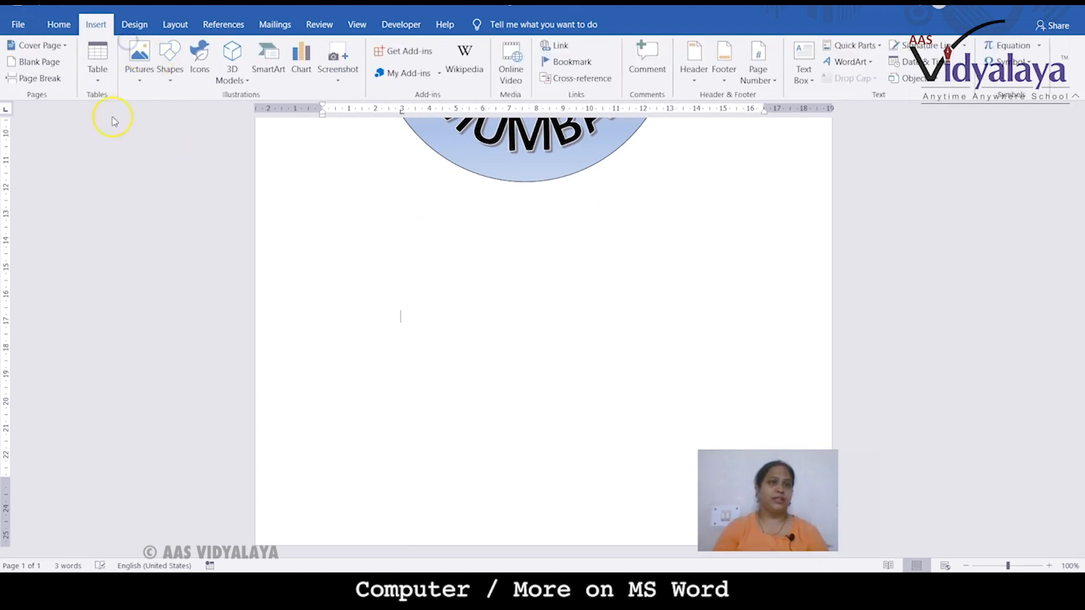
{"action": "left_click", "coordinate": [175, 80]}
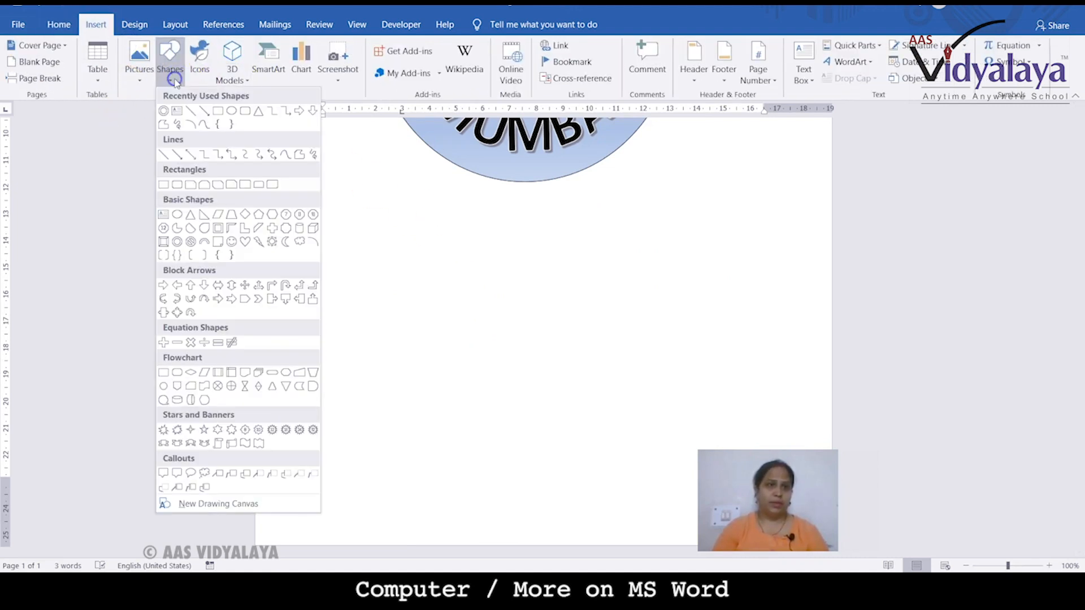
{"action": "left_click", "coordinate": [232, 111]}
{"action": "left_click_drag", "start_coordinate": [343, 297], "coordinate": [625, 390]}
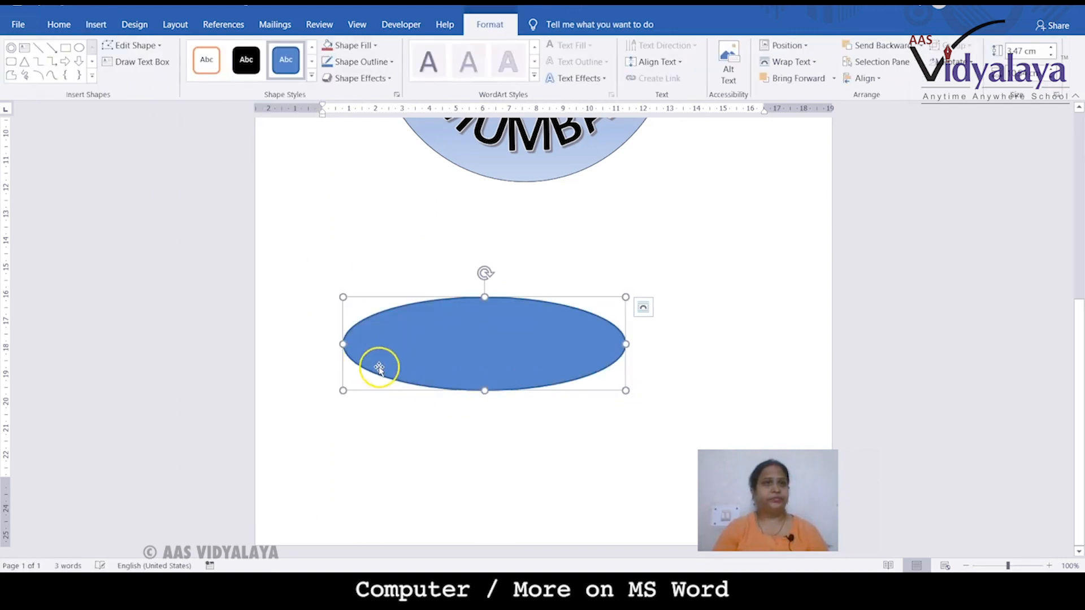
- Try changing the oval into a Moon shape, and undo the change
{"action": "left_click", "coordinate": [151, 48]}
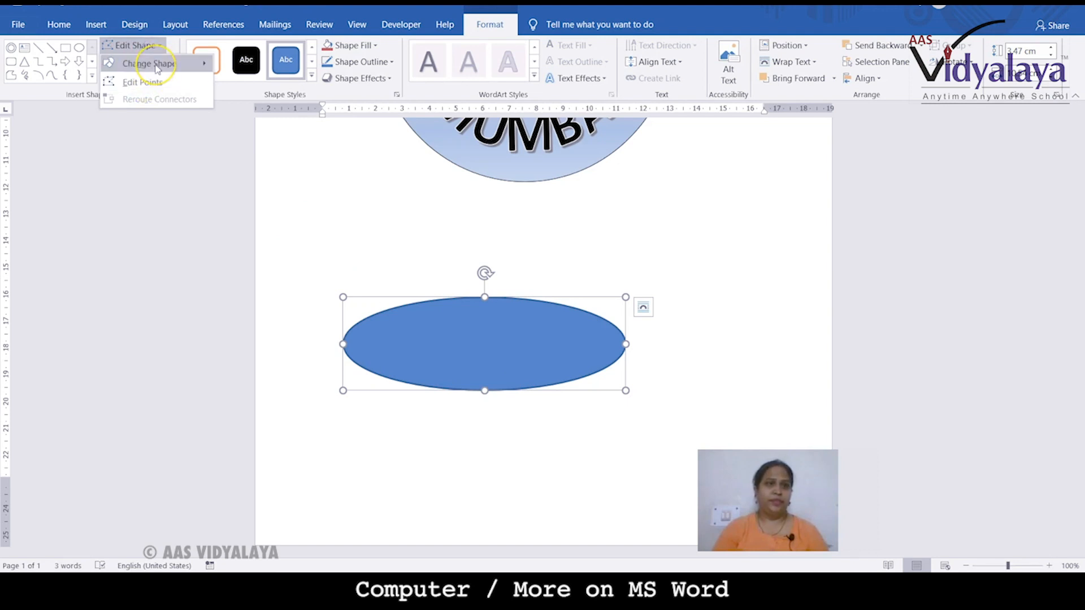
{"action": "mouse_move", "coordinate": [158, 69]}
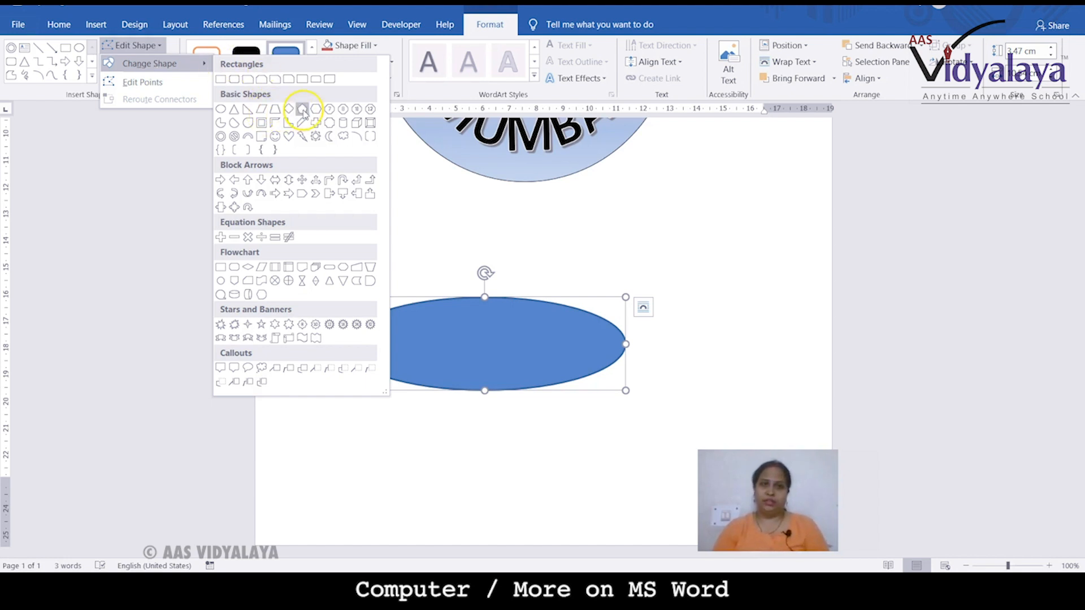
{"action": "left_click", "coordinate": [326, 137]}
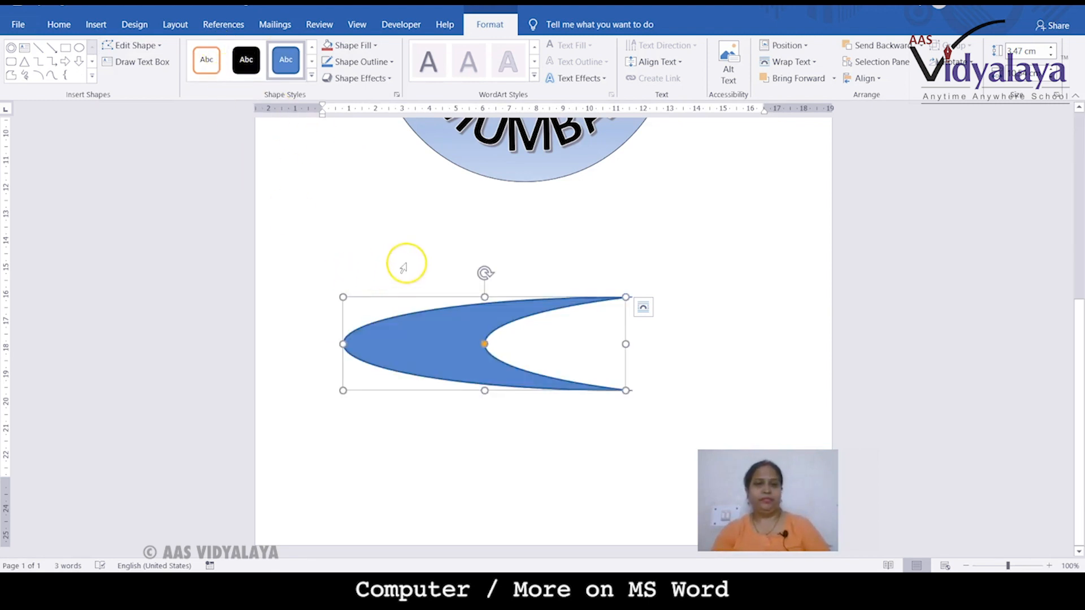
{"action": "key", "text": "ctrl+z"}
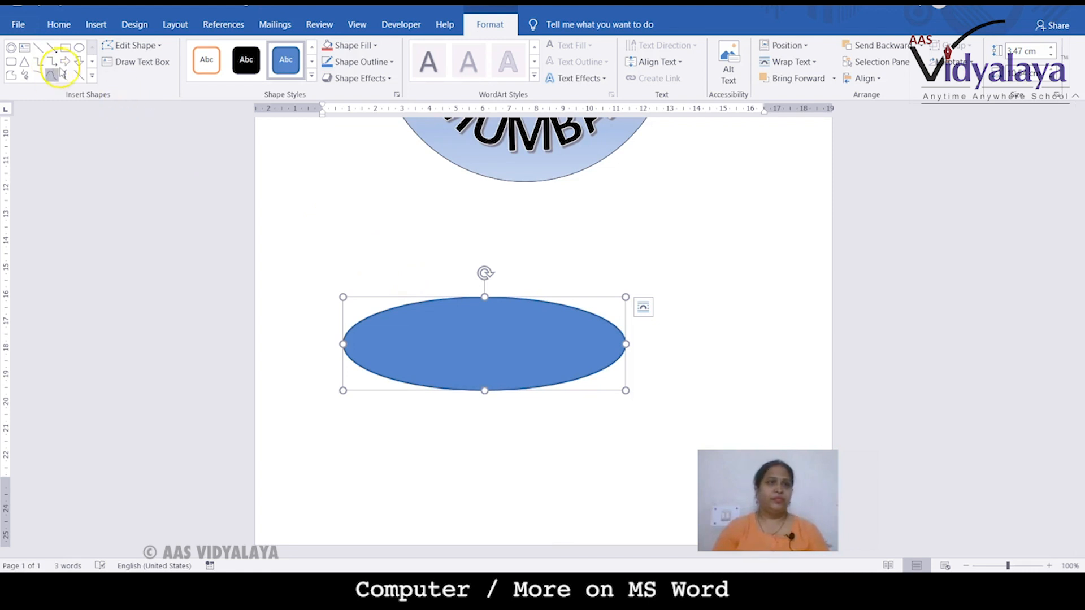
- Edit the oval's points into a bent swoosh about 4.45 cm tall, with its left end raised and an extra point on the lower edge
{"action": "left_click", "coordinate": [134, 45]}
{"action": "left_click", "coordinate": [145, 83]}
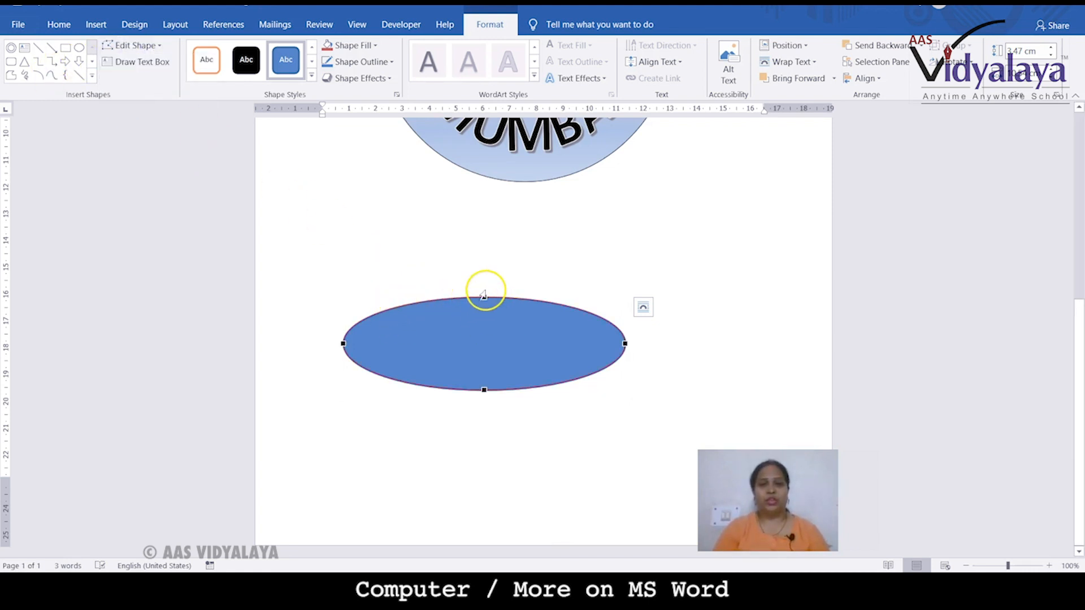
{"action": "left_click_drag", "start_coordinate": [485, 296], "coordinate": [482, 346]}
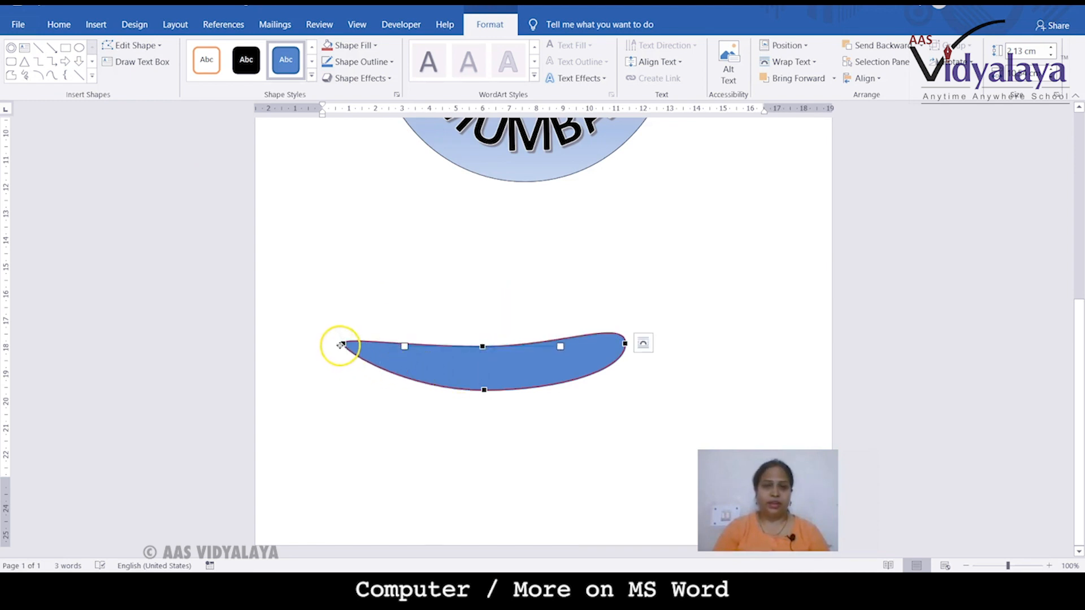
{"action": "left_click_drag", "start_coordinate": [342, 343], "coordinate": [322, 280]}
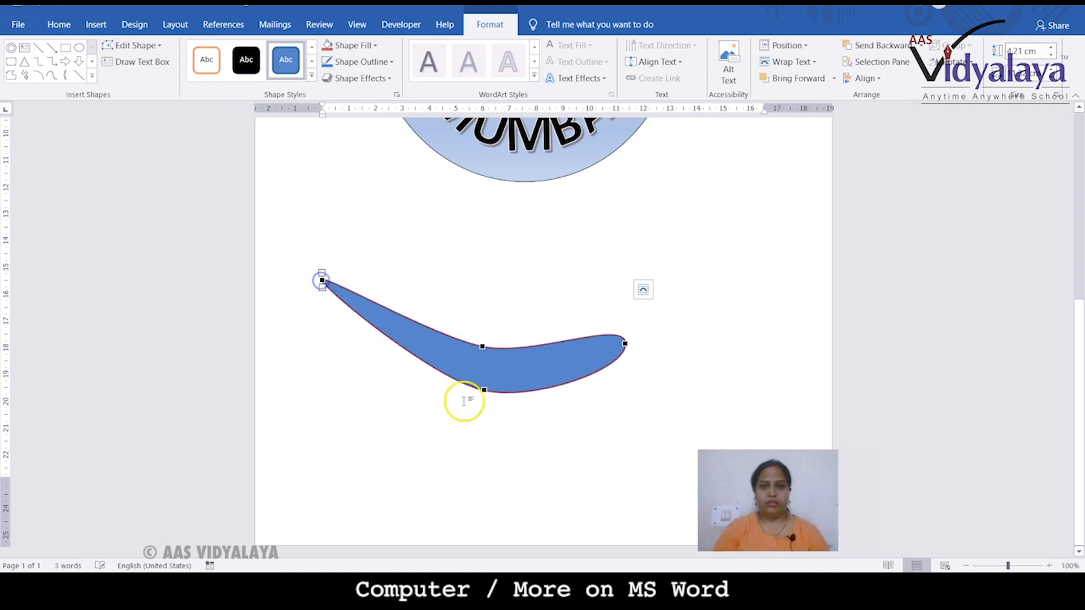
{"action": "left_click", "coordinate": [484, 346]}
{"action": "left_click_drag", "start_coordinate": [481, 369], "coordinate": [479, 360]}
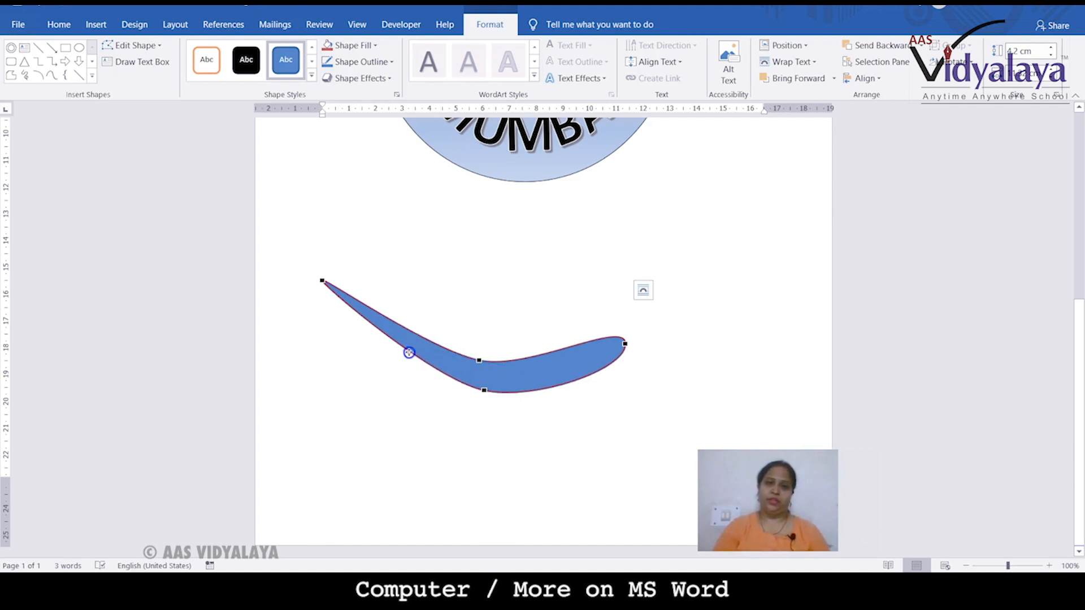
{"action": "left_click_drag", "start_coordinate": [409, 352], "coordinate": [405, 360]}
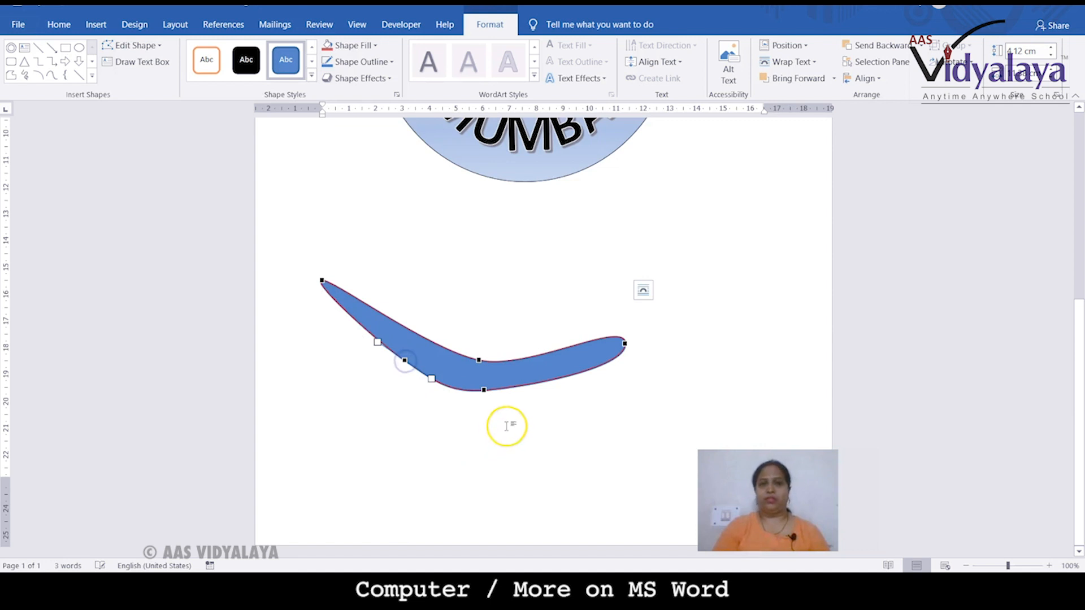
{"action": "left_click_drag", "start_coordinate": [484, 391], "coordinate": [486, 399]}
{"action": "left_click", "coordinate": [570, 384]}
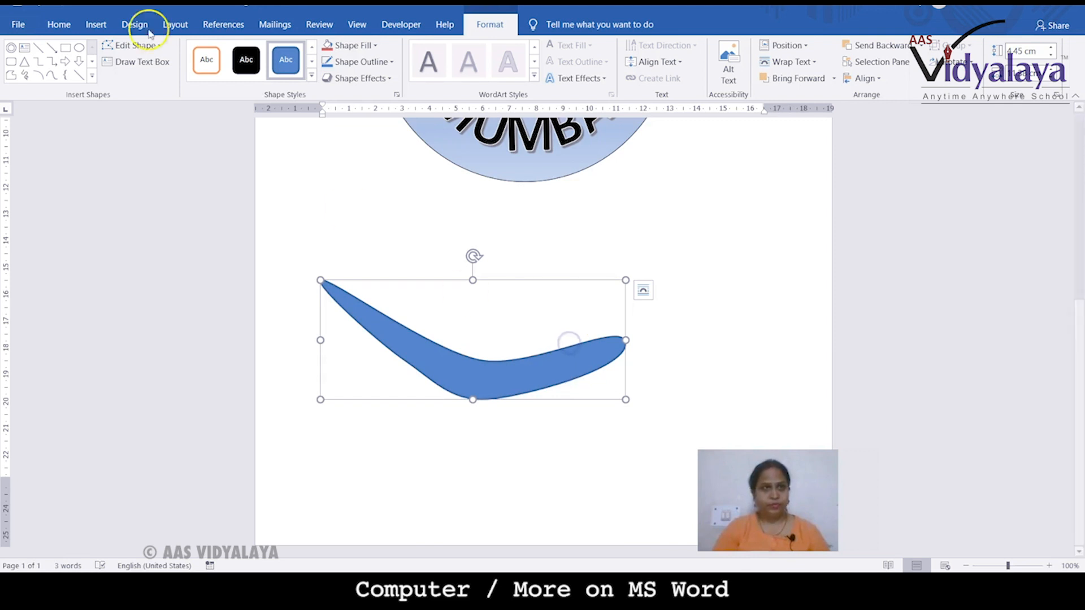
- Add an edit point near the swoosh's rounded right end and shift its upper middle point up and left
{"action": "left_click", "coordinate": [136, 46]}
{"action": "left_click", "coordinate": [142, 82]}
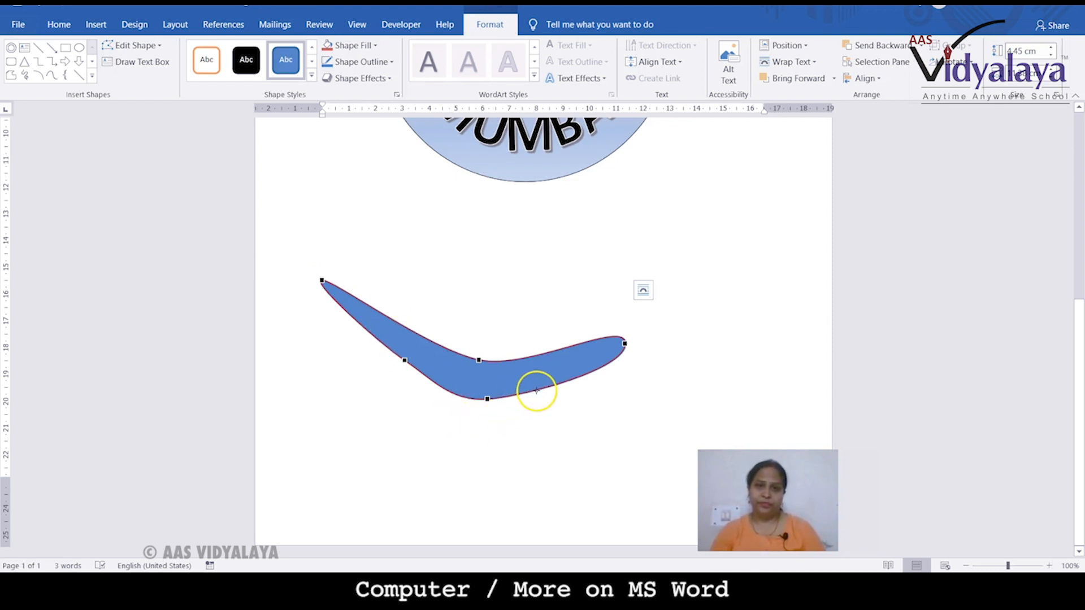
{"action": "left_click_drag", "start_coordinate": [541, 389], "coordinate": [621, 371]}
{"action": "left_click_drag", "start_coordinate": [477, 358], "coordinate": [465, 348]}
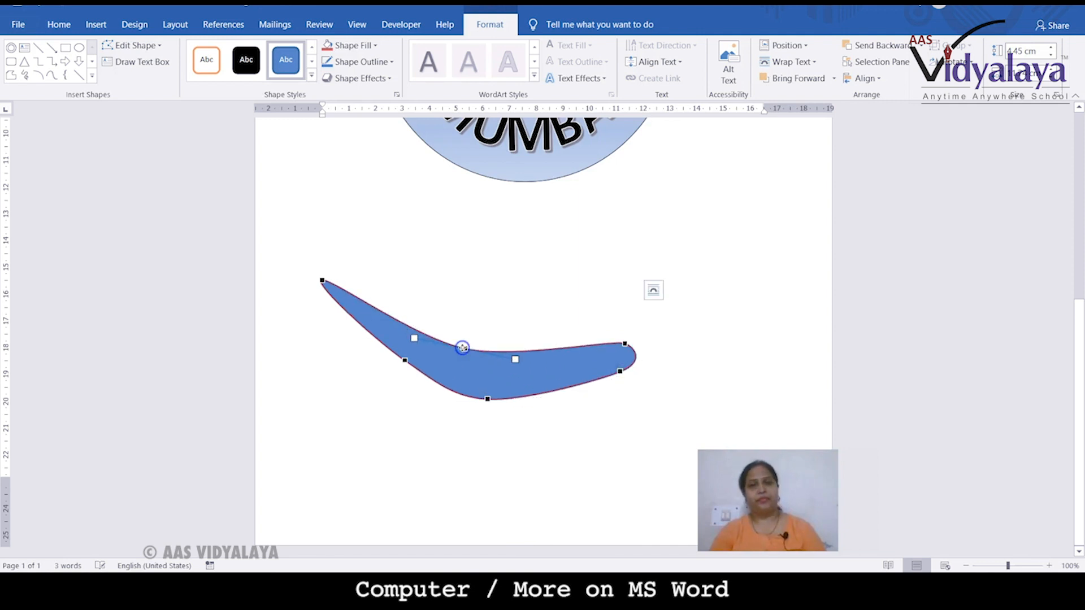
- Delete the blue swoosh and draw a new wide oval about 2.58 cm tall in its place
{"action": "key", "text": "Delete"}
{"action": "left_click", "coordinate": [484, 386]}
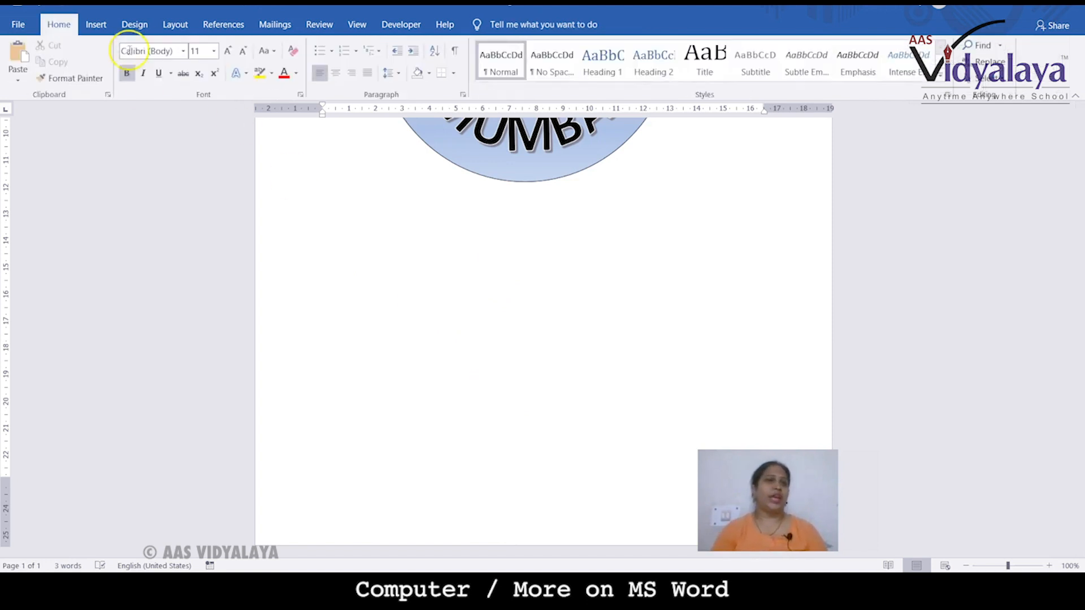
{"action": "left_click", "coordinate": [95, 26]}
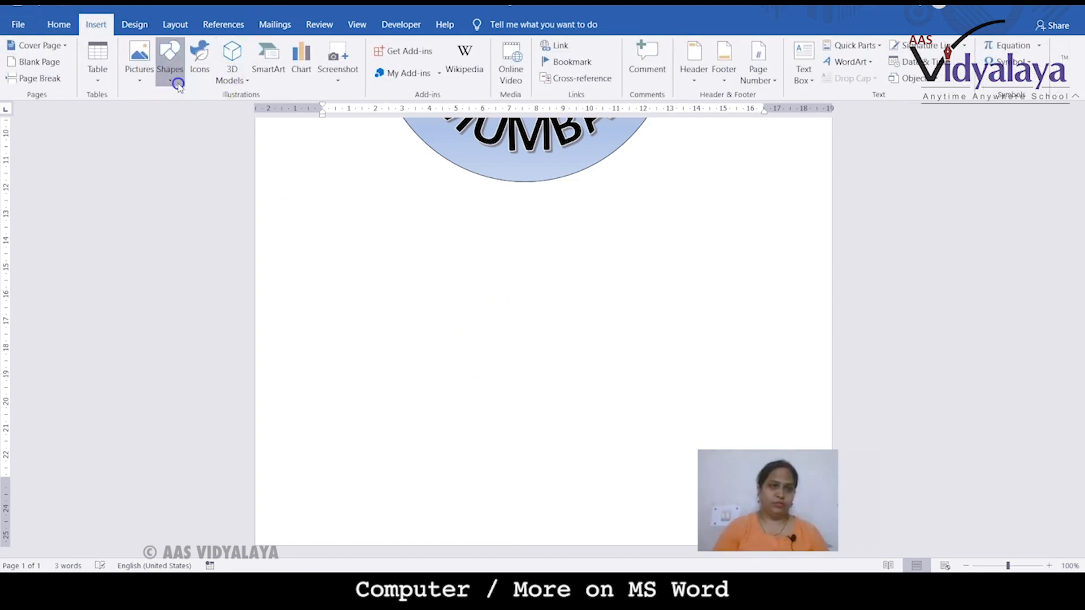
{"action": "left_click", "coordinate": [175, 79]}
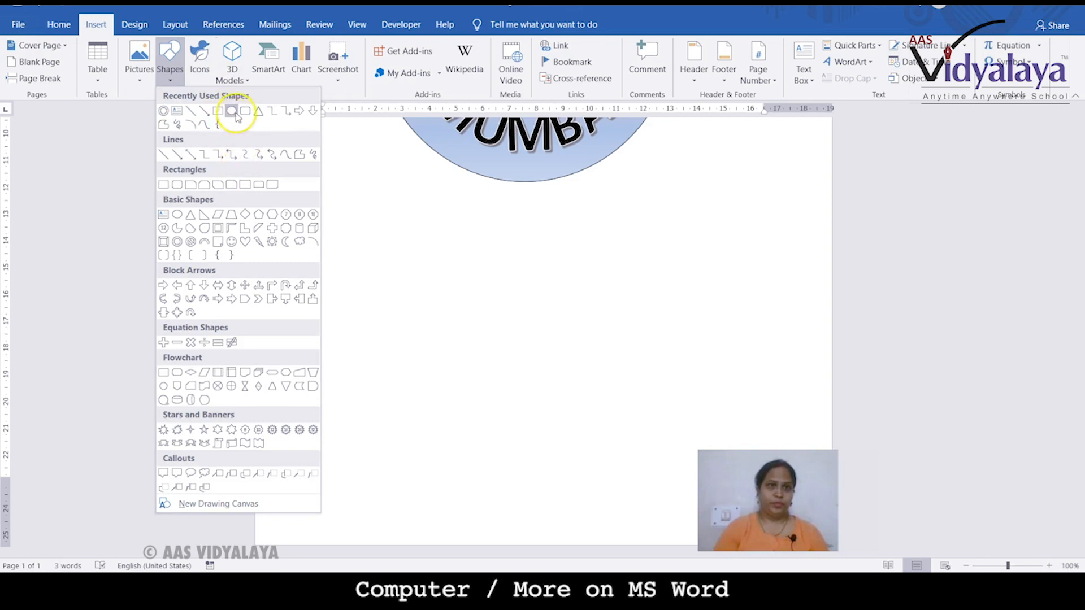
{"action": "left_click", "coordinate": [233, 112]}
{"action": "left_click_drag", "start_coordinate": [338, 291], "coordinate": [657, 361]}
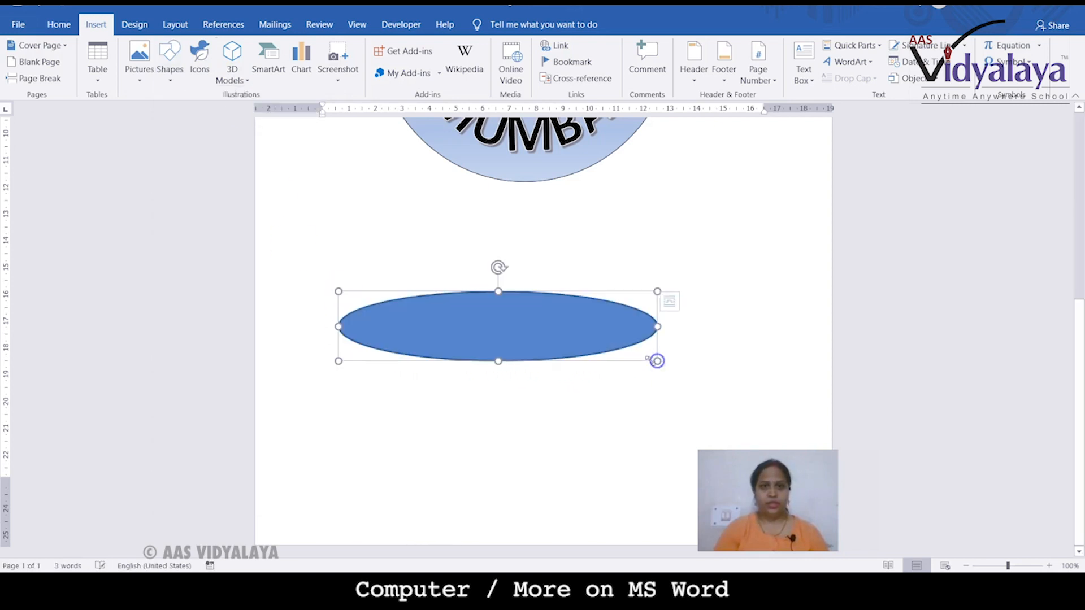
- Edit the oval's points into an upward-bent swoosh about 4.61 cm tall, with its right end raised and a new point forming a high, rounded left end
{"action": "left_click", "coordinate": [140, 45]}
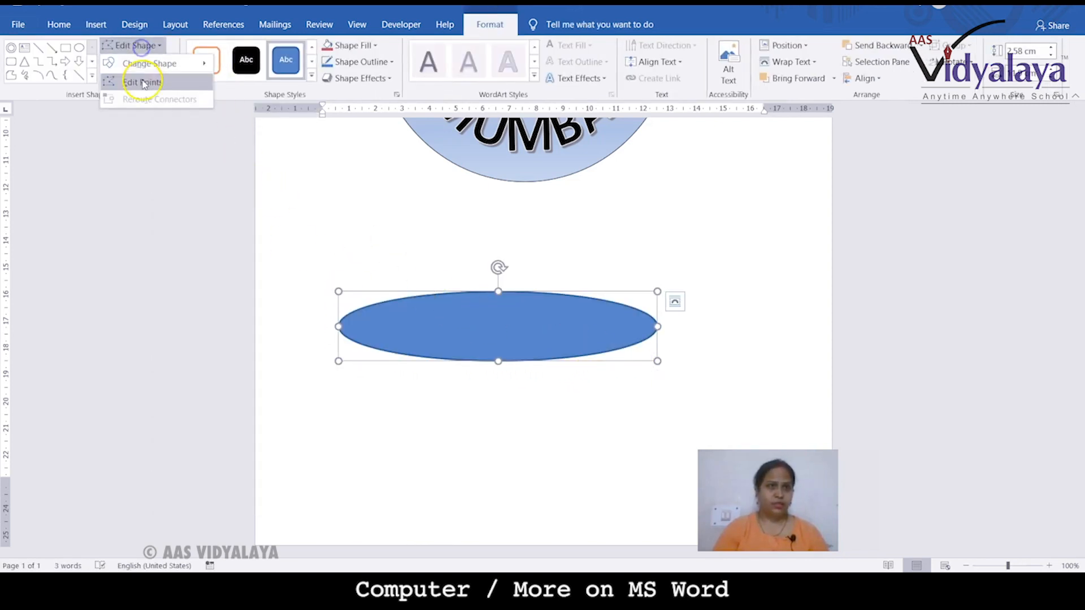
{"action": "left_click", "coordinate": [143, 84]}
{"action": "left_click_drag", "start_coordinate": [497, 291], "coordinate": [495, 334]}
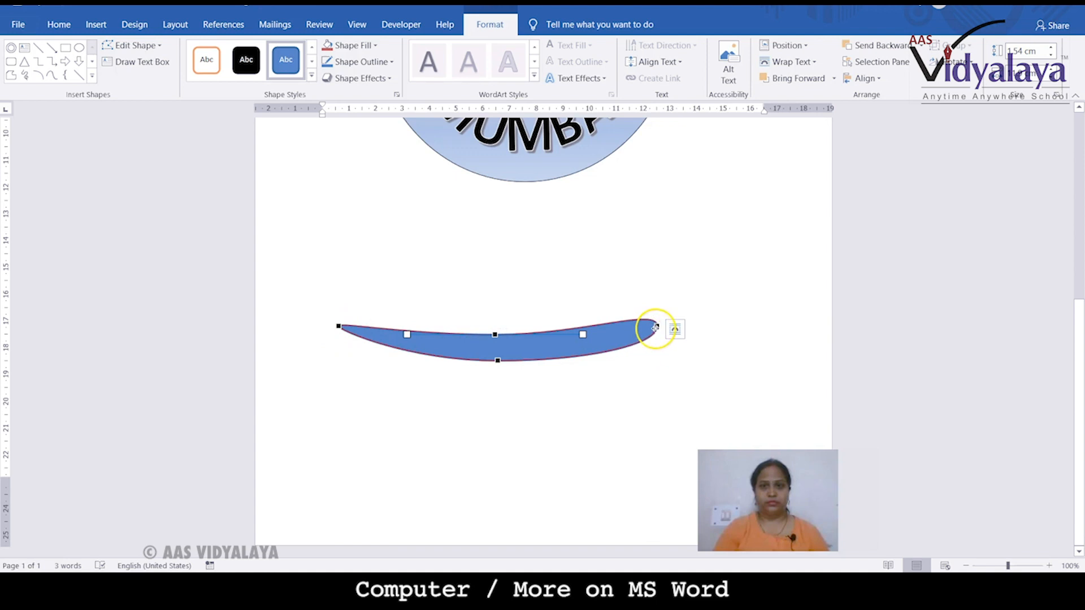
{"action": "left_click_drag", "start_coordinate": [656, 327], "coordinate": [668, 294]}
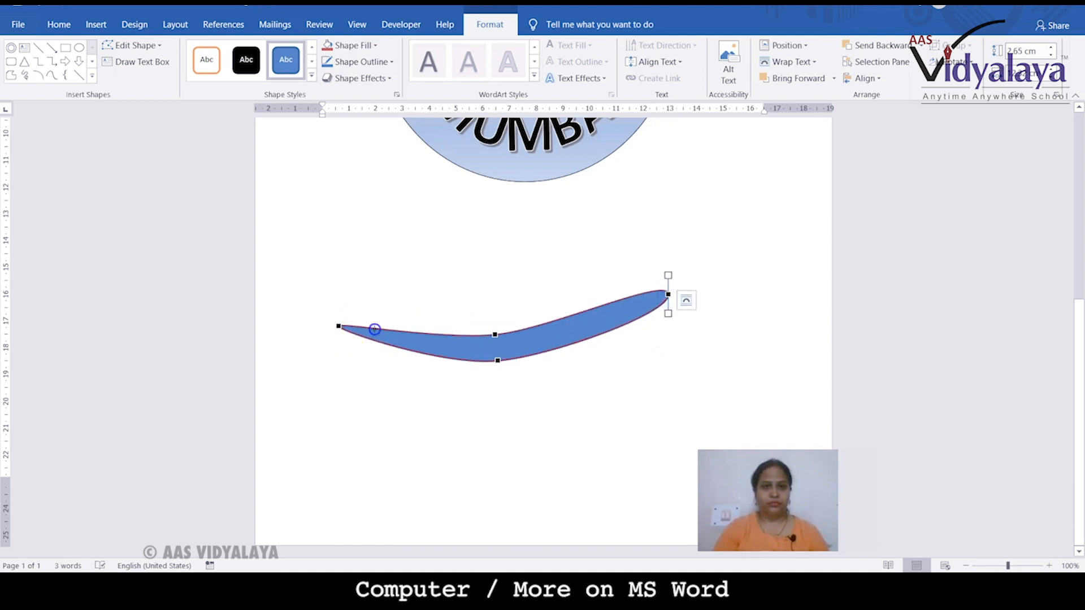
{"action": "left_click_drag", "start_coordinate": [375, 329], "coordinate": [392, 238]}
{"action": "left_click_drag", "start_coordinate": [338, 325], "coordinate": [368, 315]}
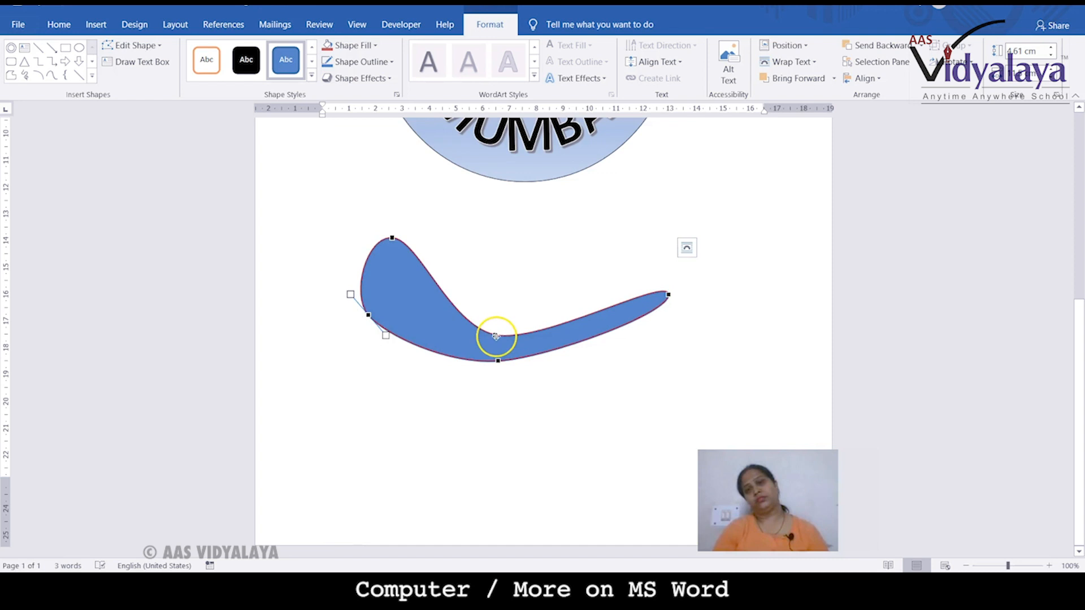
- Reshape the swoosh into a tick mark about 5.7 cm tall by raising its upper middle point and stretching its right end into a thin, sharp tip
{"action": "left_click_drag", "start_coordinate": [492, 335], "coordinate": [504, 319]}
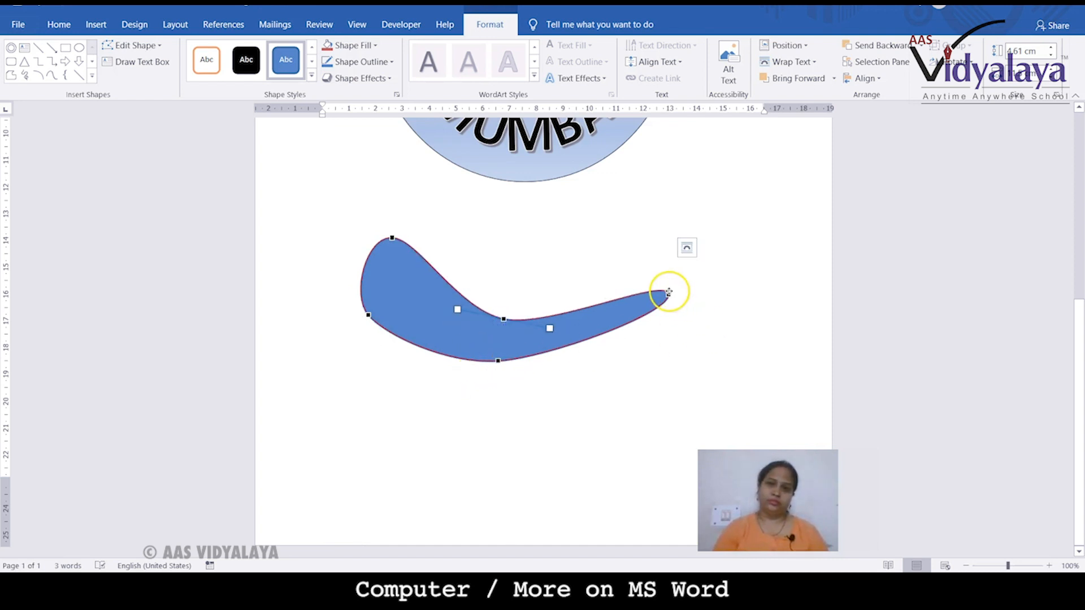
{"action": "left_click_drag", "start_coordinate": [669, 295], "coordinate": [669, 226]}
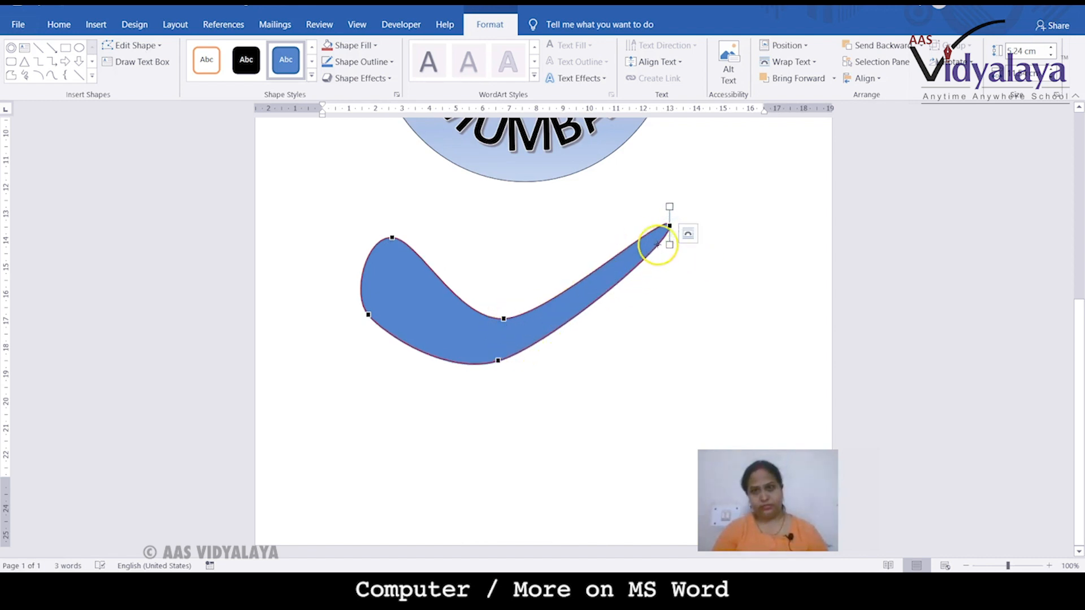
{"action": "left_click_drag", "start_coordinate": [665, 224], "coordinate": [692, 210]}
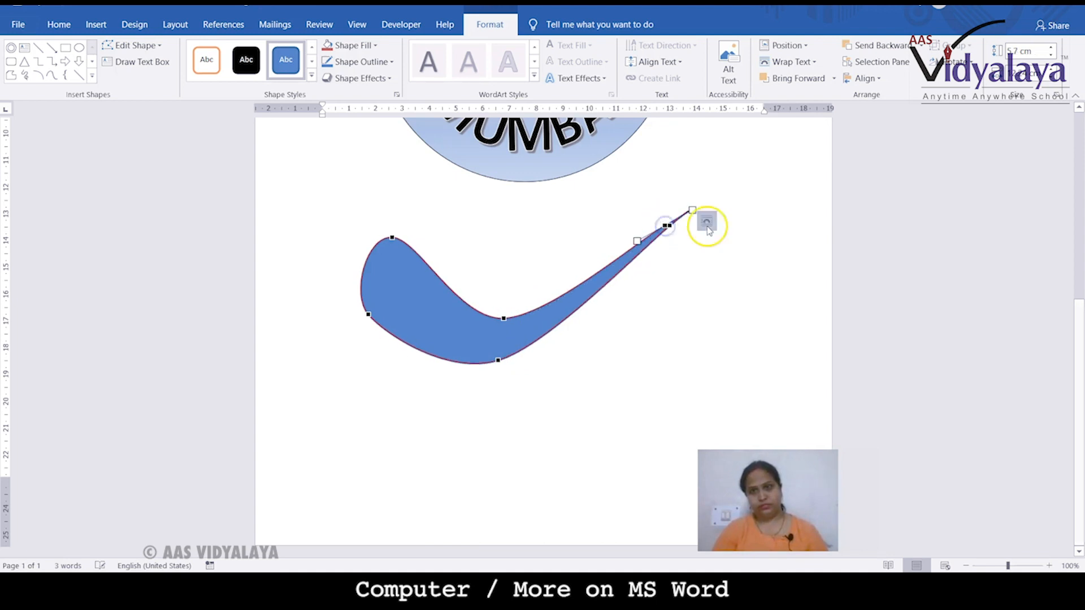
{"action": "left_click", "coordinate": [517, 389]}
{"action": "scroll", "coordinate": [517, 388], "scroll_direction": "down", "scroll_amount": 5}
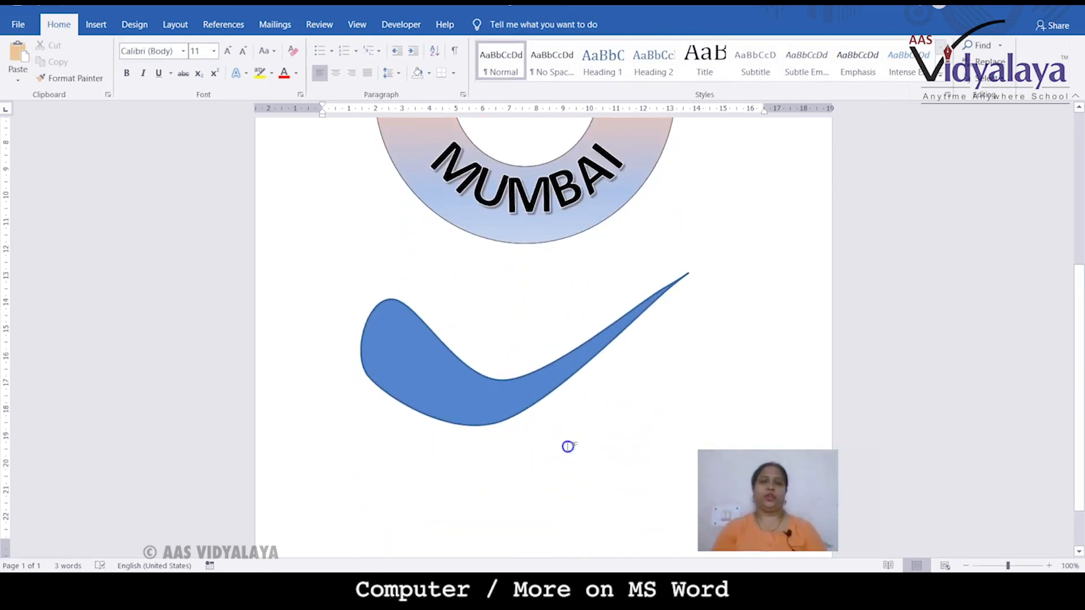
{"action": "scroll", "coordinate": [565, 449], "scroll_direction": "up", "scroll_amount": 5}
{"action": "scroll", "coordinate": [565, 452], "scroll_direction": "down", "scroll_amount": 6}
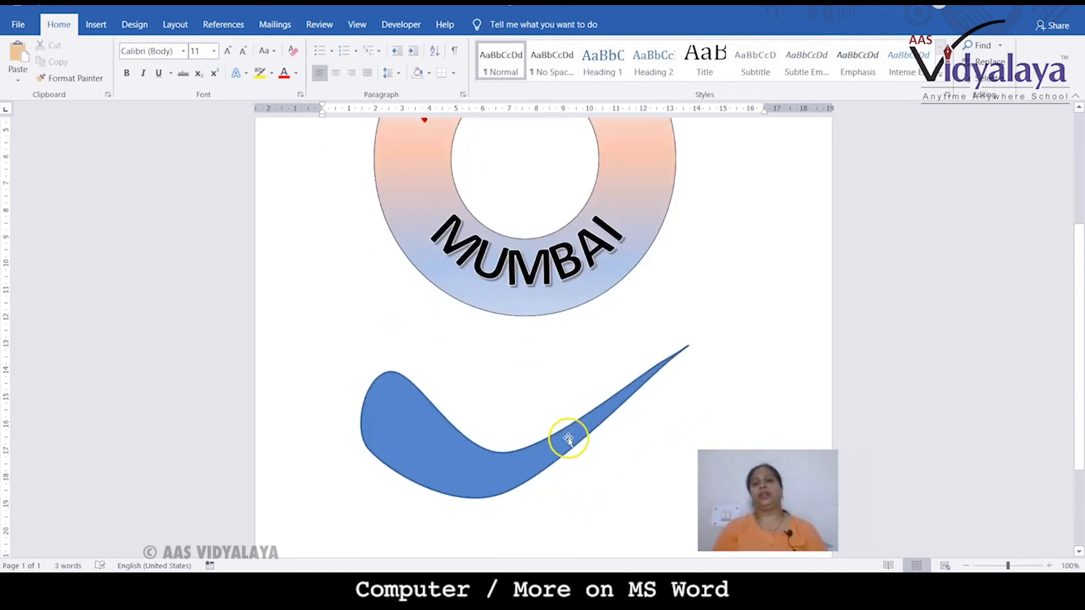